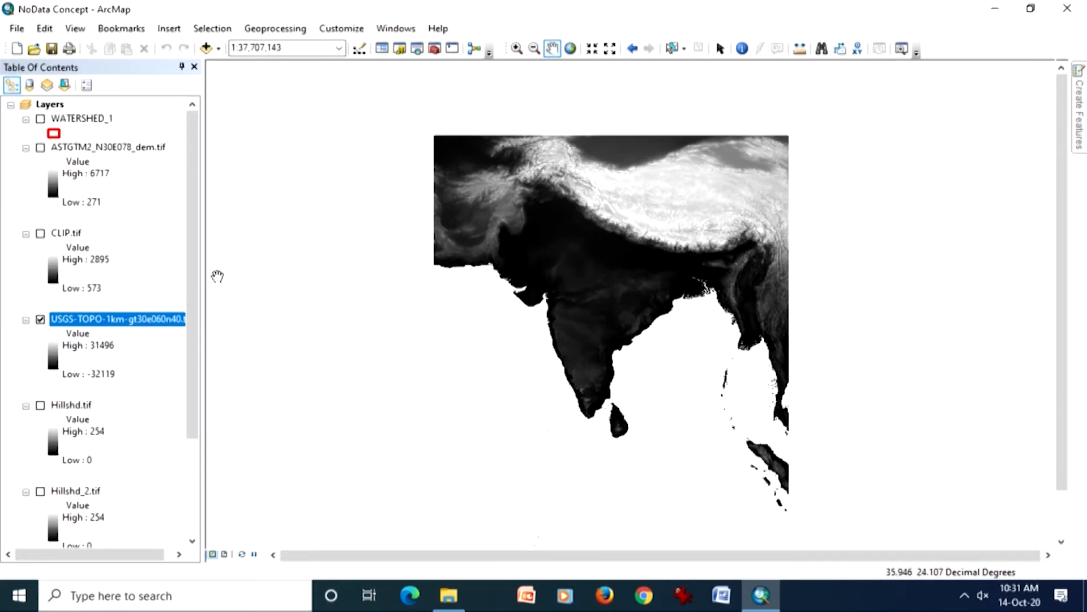
Step: Widen the layer list until the full USGS-TOPO-1km-gt30e060n40.tif name fits, and select that layer
left_click_drag(203, 274, 255, 291)
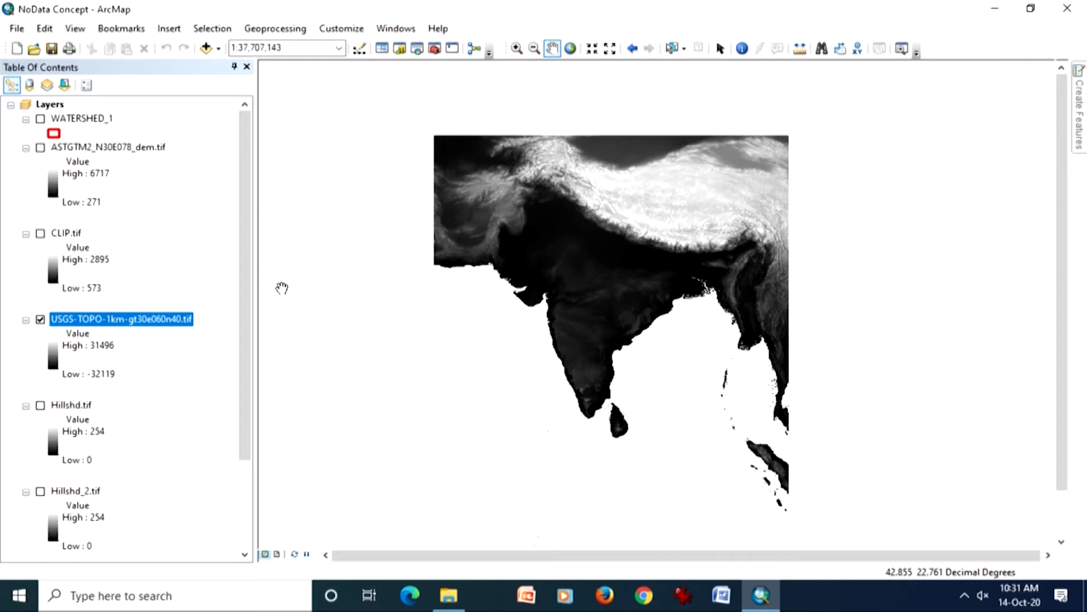
left_click(168, 330)
left_click(162, 322)
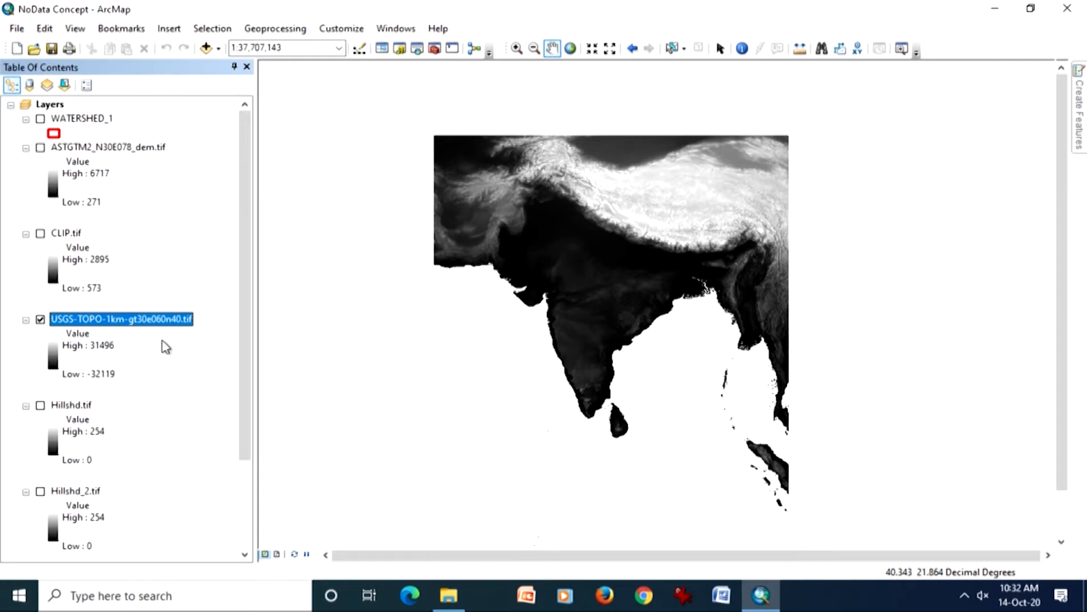
Step: Zoom to the ASTGTM2_N30E078_dem.tif layer after showing it, and compare it with the USGS-TOPO raster hidden and shown
left_click(40, 148)
right_click(94, 152)
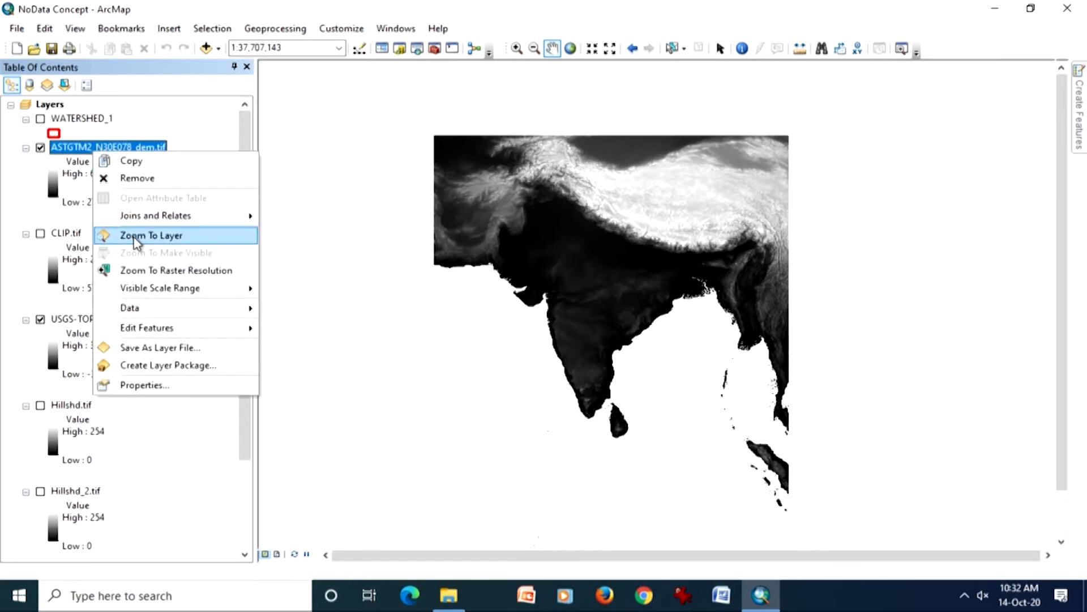
left_click(137, 238)
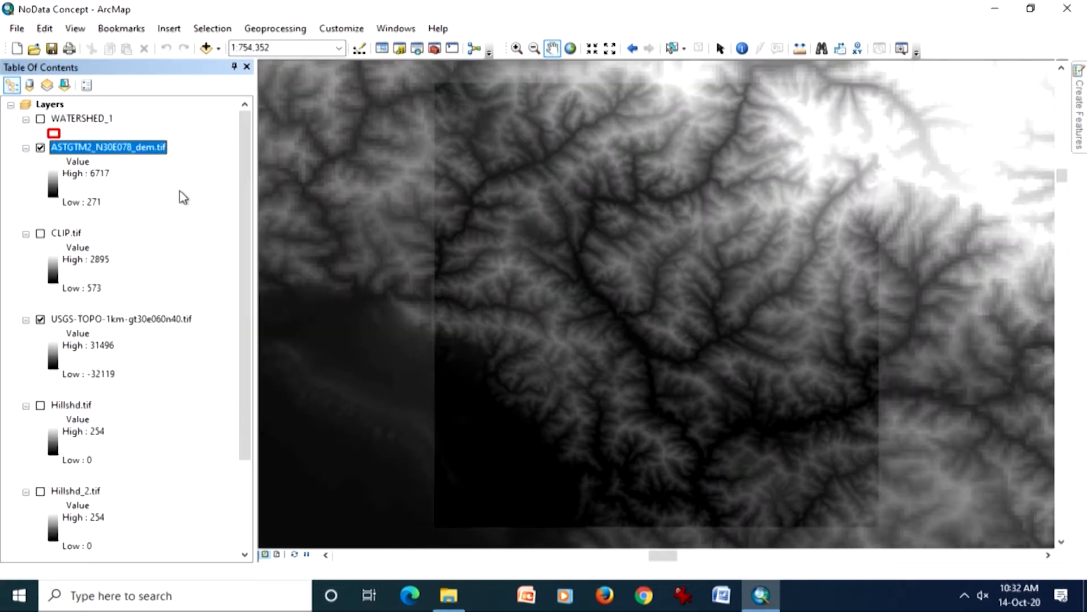
left_click(41, 320)
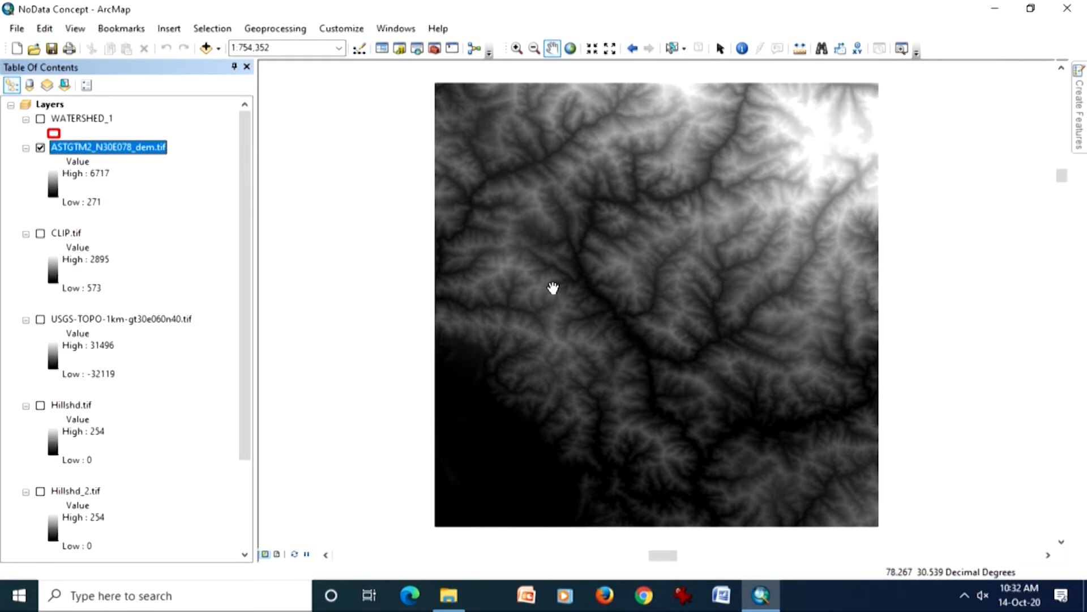
left_click(41, 320)
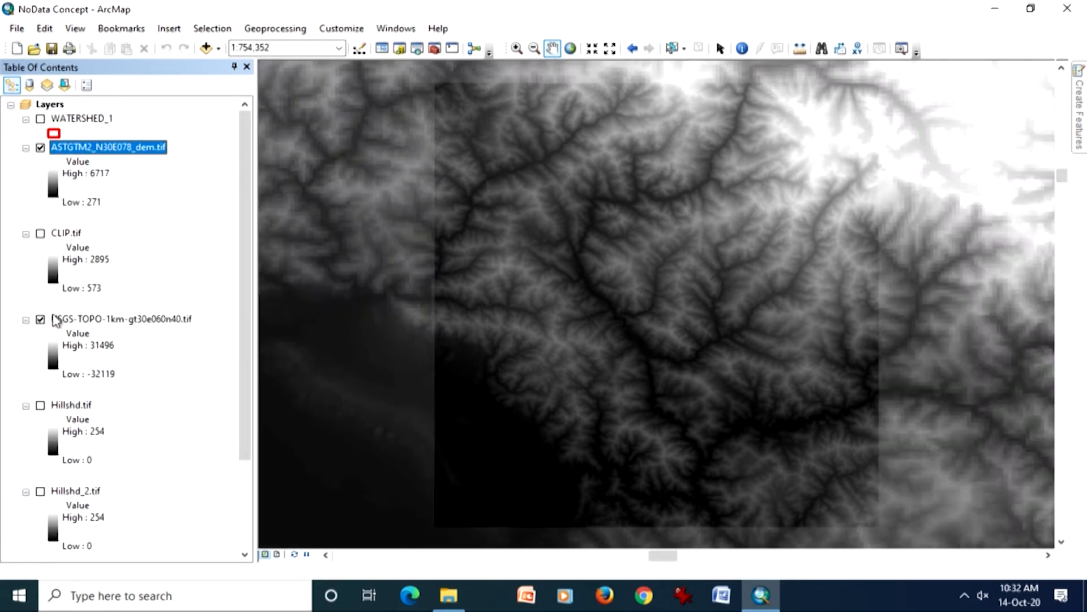
Step: Zoom in on the hills in the DEM's western half and hide ASTGTM2_N30E078_dem.tif to examine individual USGS-TOPO cells
left_click(516, 49)
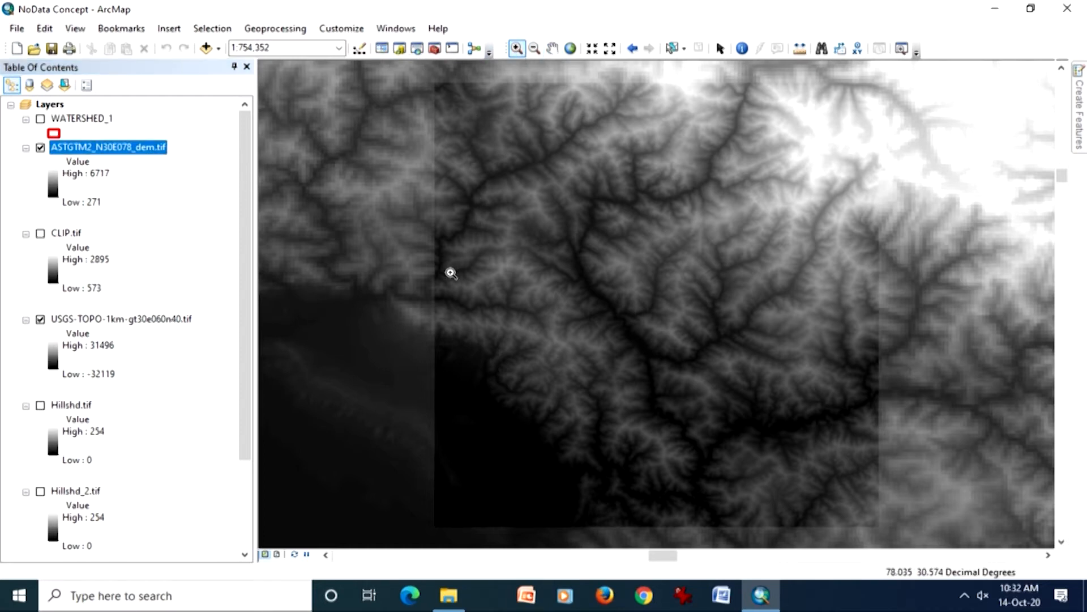
left_click_drag(501, 279, 595, 367)
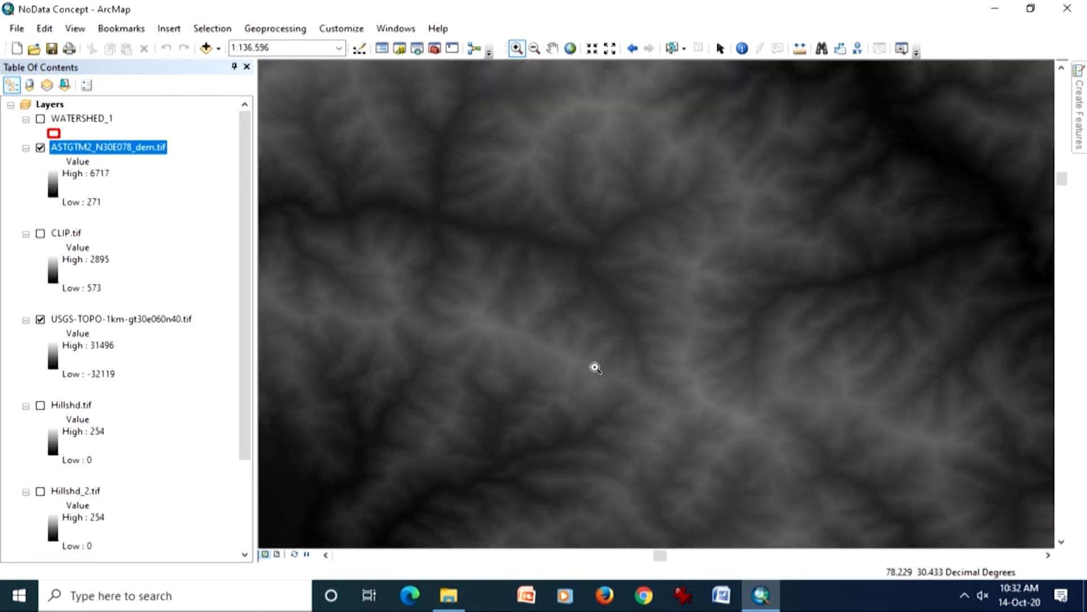
left_click(40, 149)
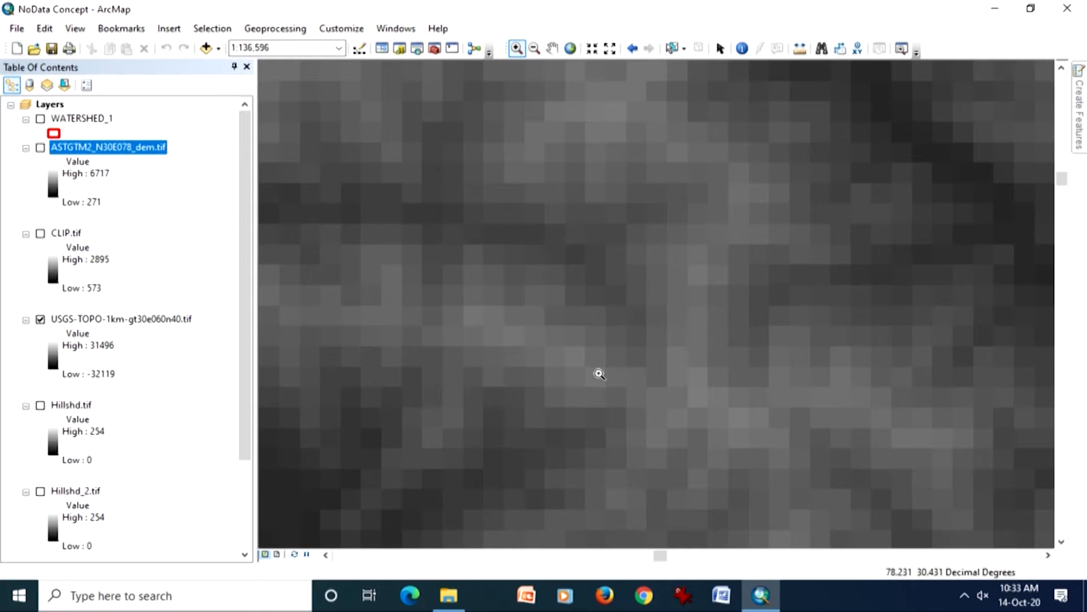
left_click_drag(566, 346, 624, 413)
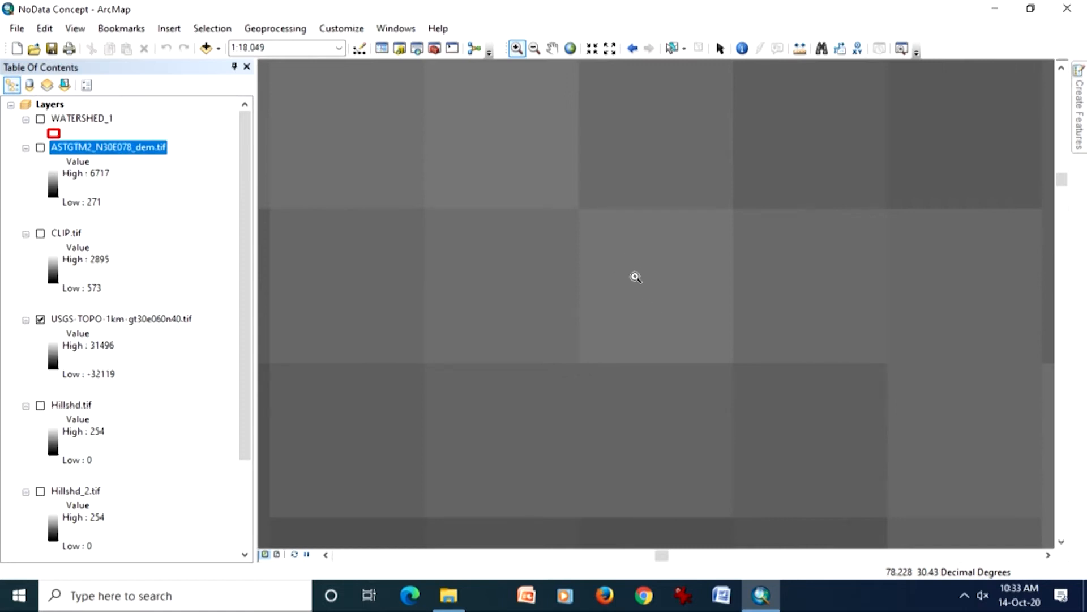
Step: Identify the pixel value of the brighter central cell in the USGS-TOPO raster, using visible layers as the source
left_click(742, 48)
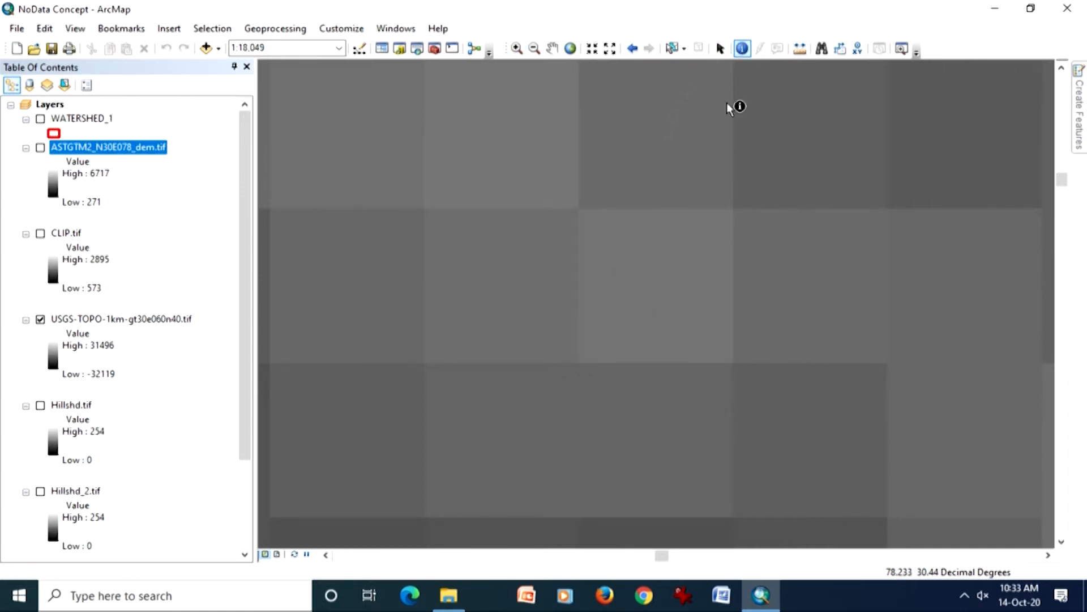
left_click(190, 319)
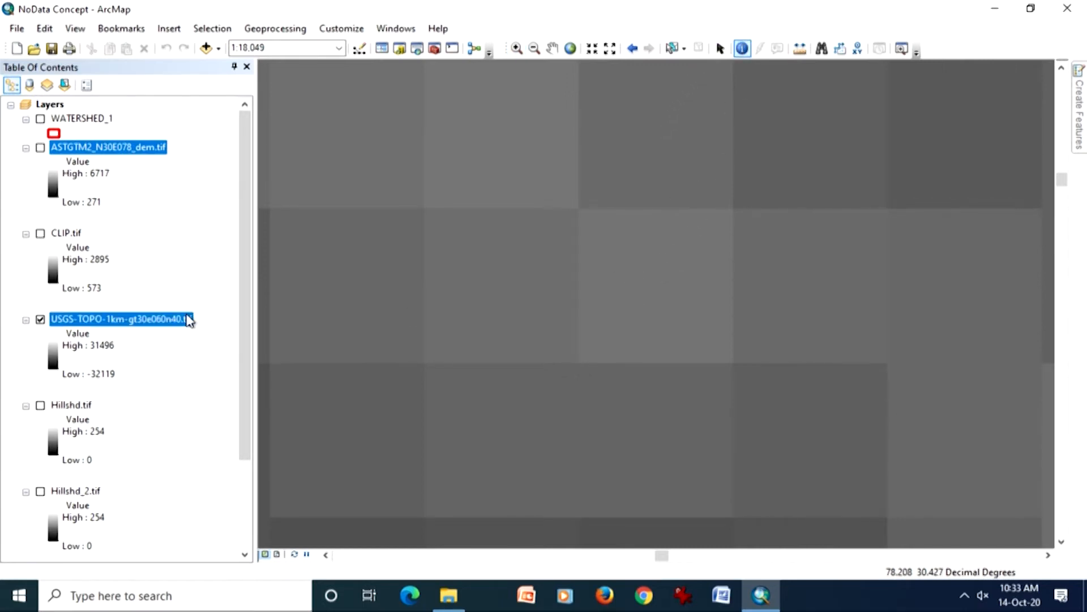
left_click(640, 286)
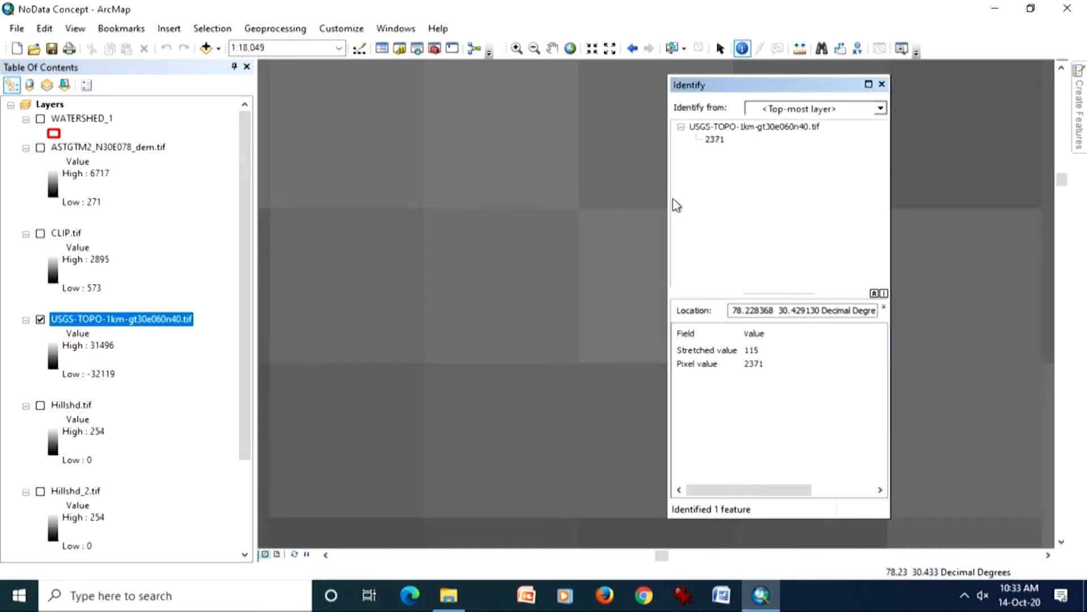
left_click(880, 109)
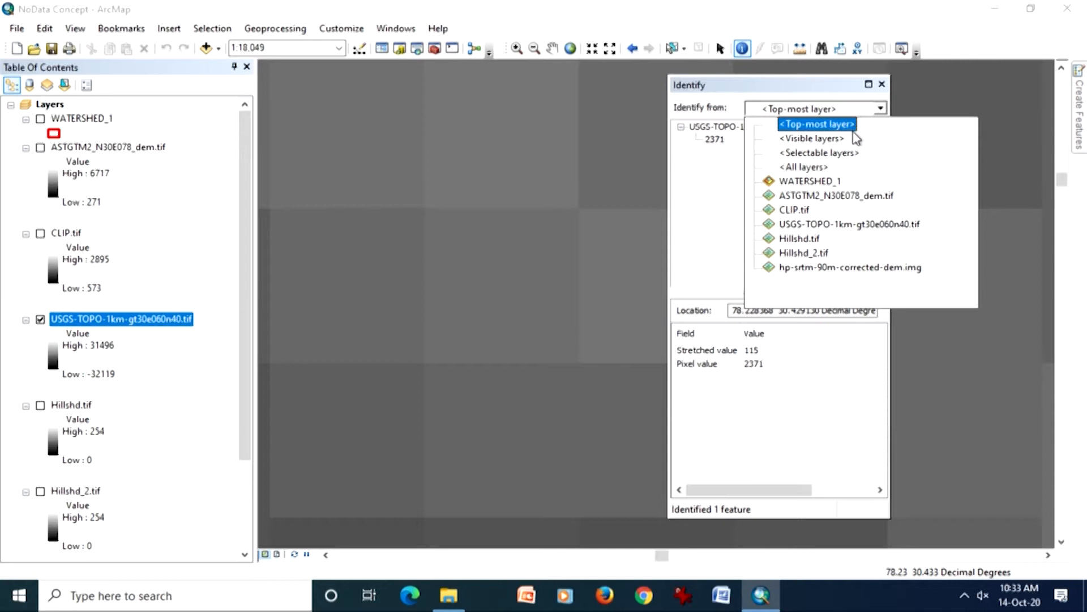
left_click(833, 140)
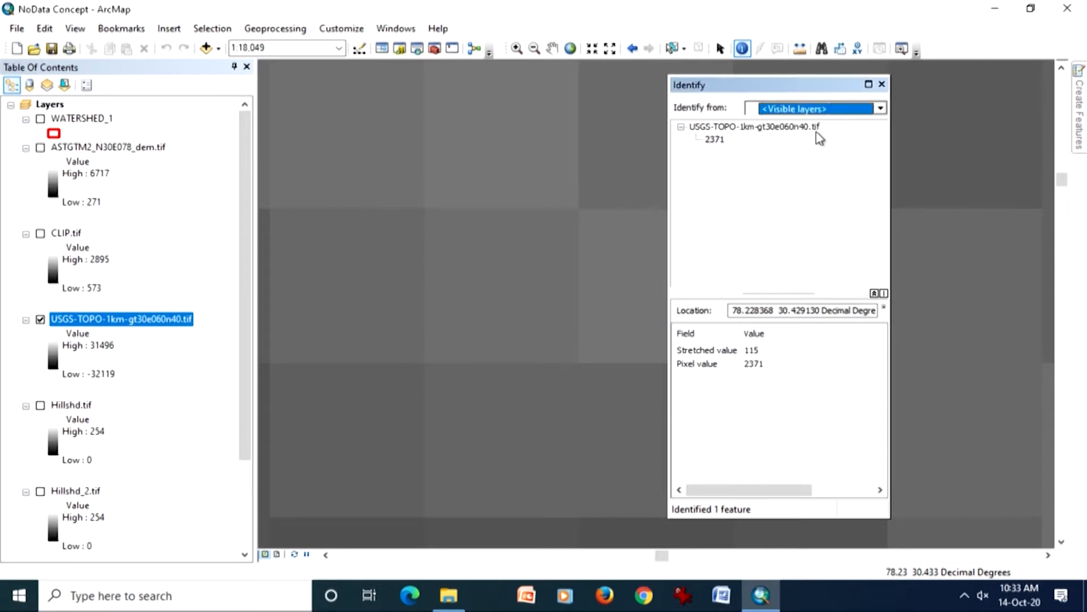
left_click(631, 256)
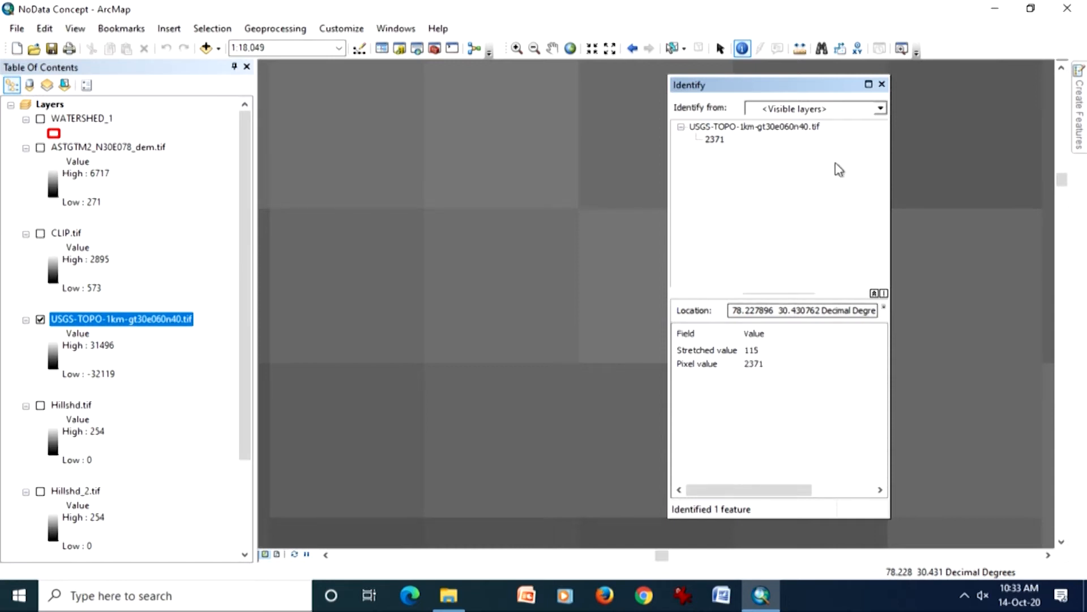
left_click(883, 85)
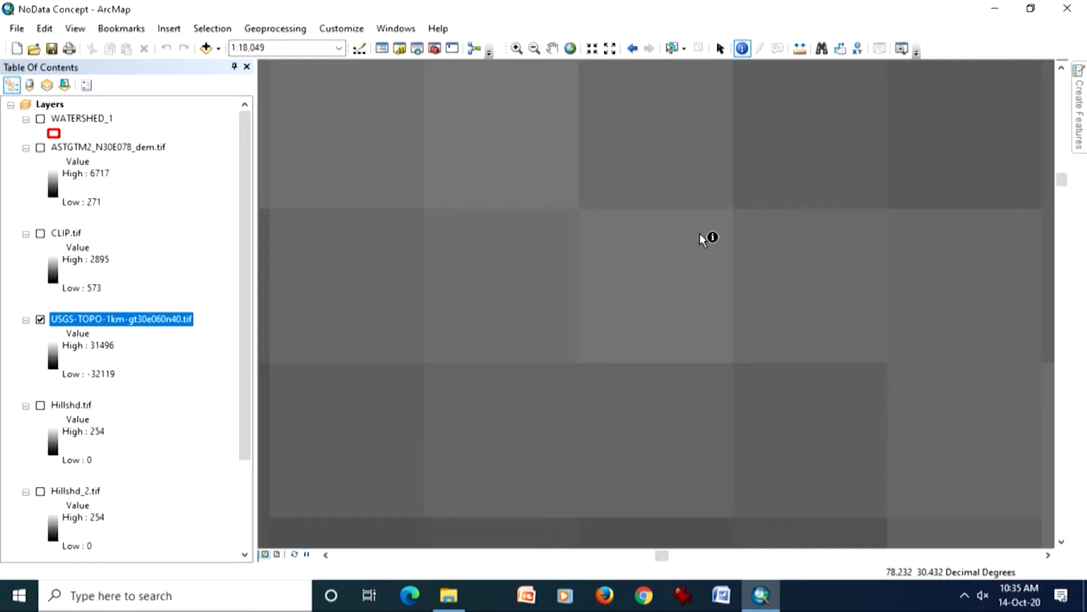
Step: View the full extent of the USGS-TOPO raster, then show only ASTGTM2_N30E078_dem.tif zoomed to its own extent
right_click(130, 320)
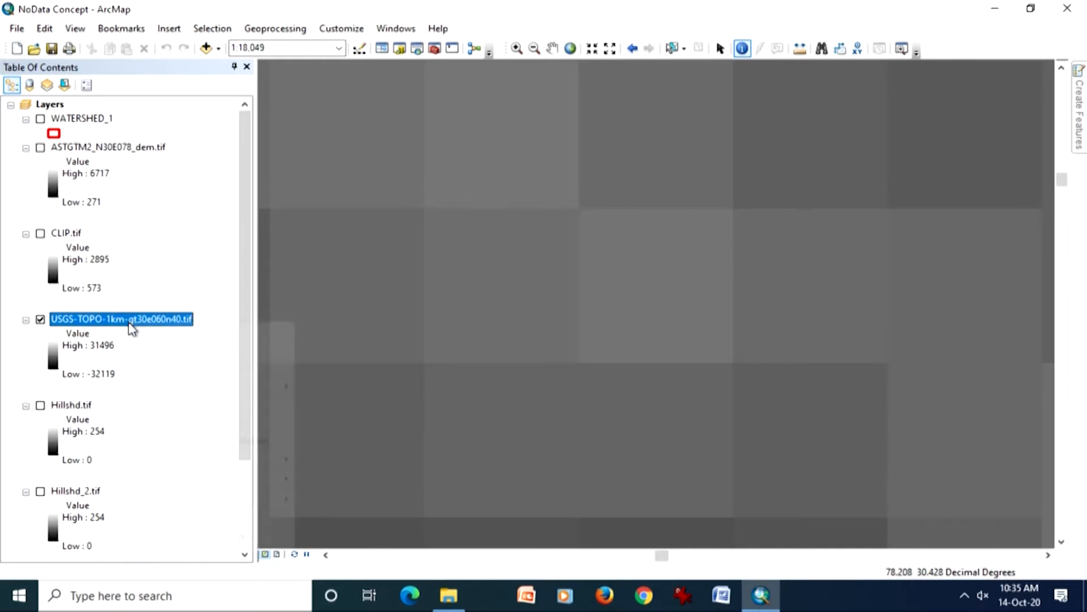
left_click(169, 405)
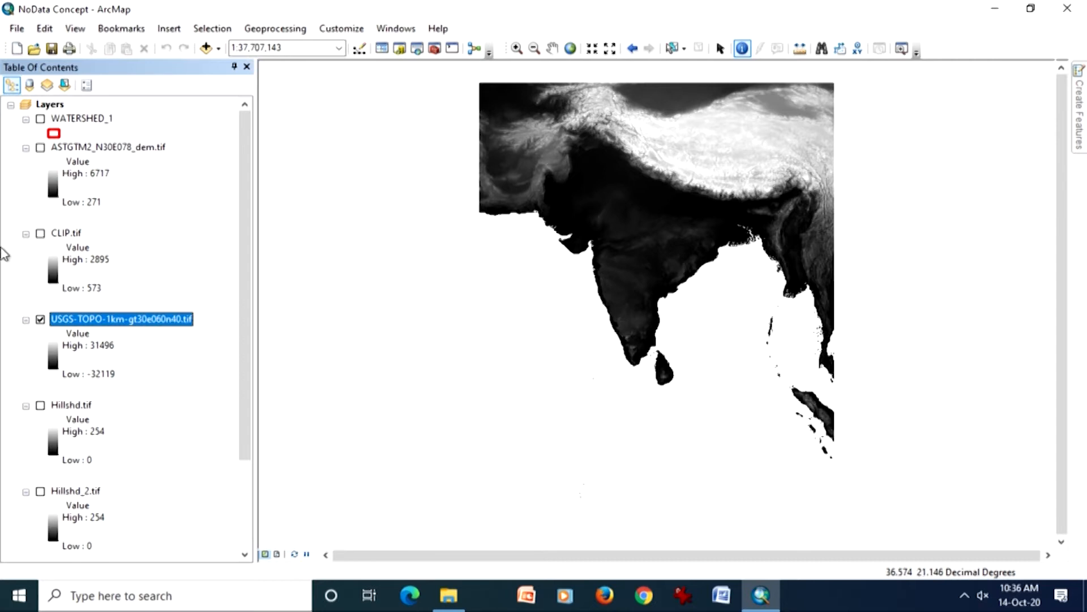
left_click(40, 319)
left_click(41, 147)
right_click(86, 152)
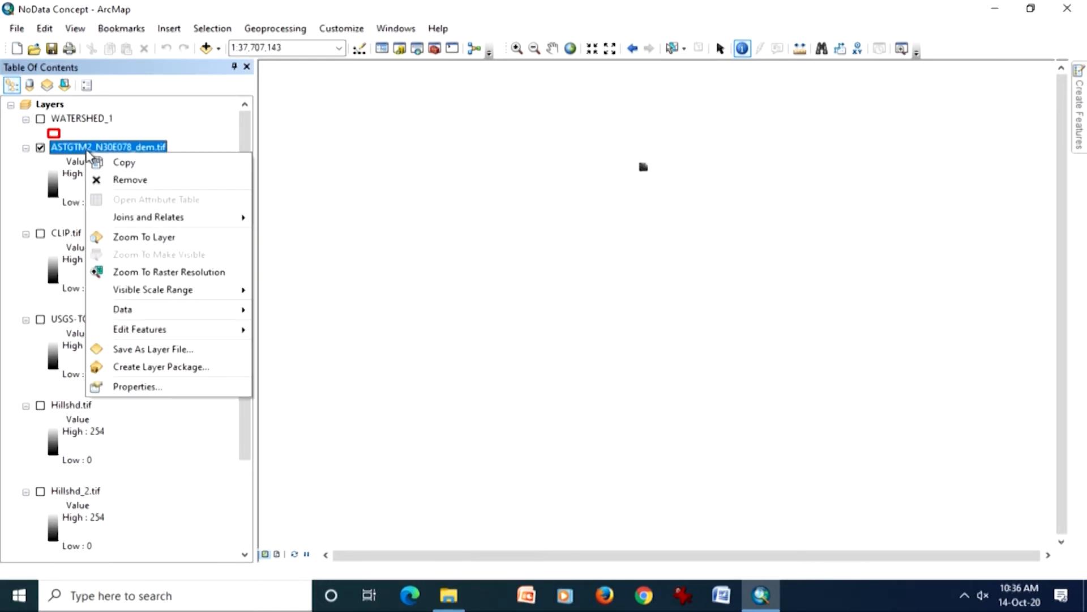
left_click(139, 235)
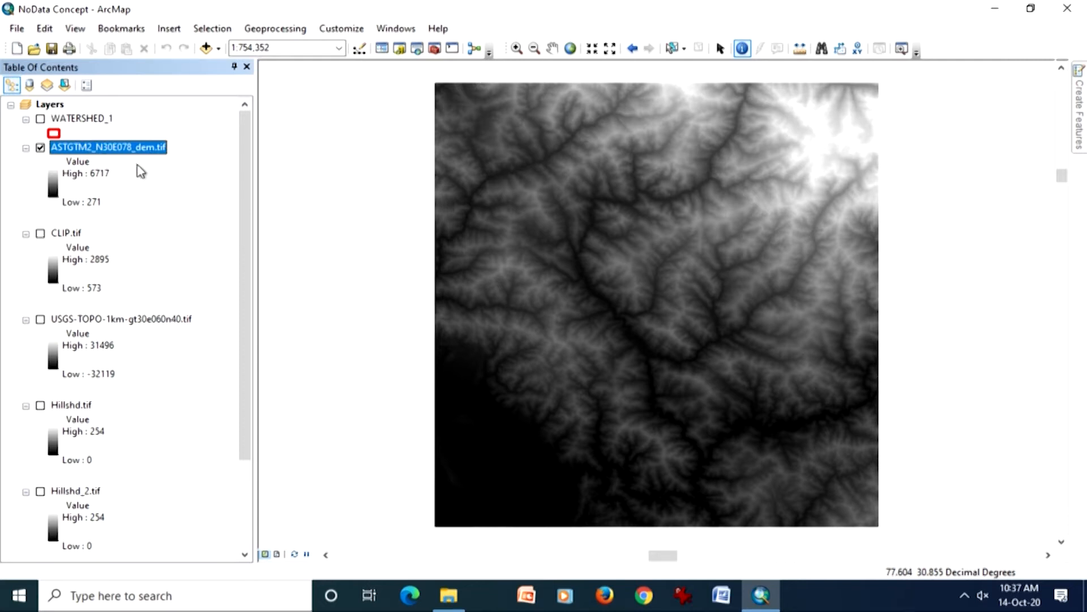
left_click(114, 150)
left_click(113, 157)
left_click(145, 323)
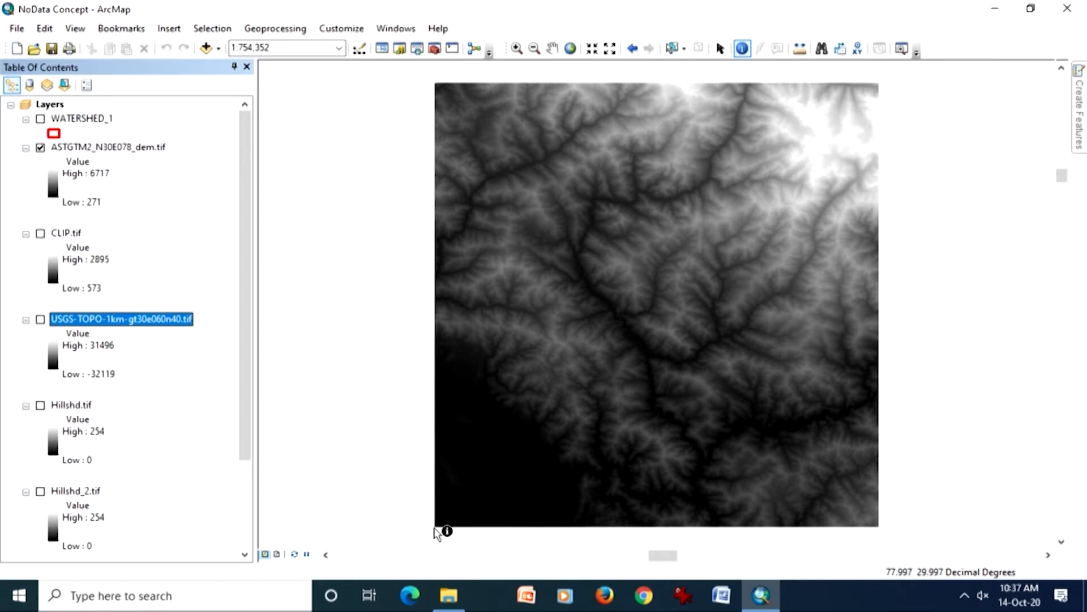
left_click(193, 346)
Step: Show USGS-TOPO-1km-gt30e060n40.tif in place of the ASTGTM2 DEM and zoom to its full extent
left_click(173, 321)
left_click(40, 319)
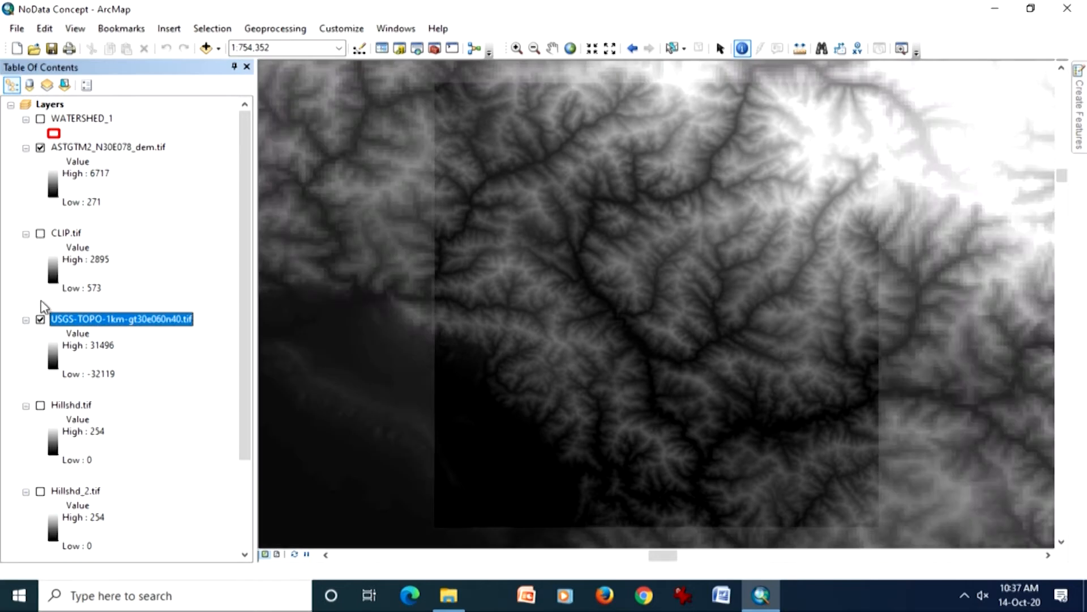
left_click(40, 147)
right_click(162, 322)
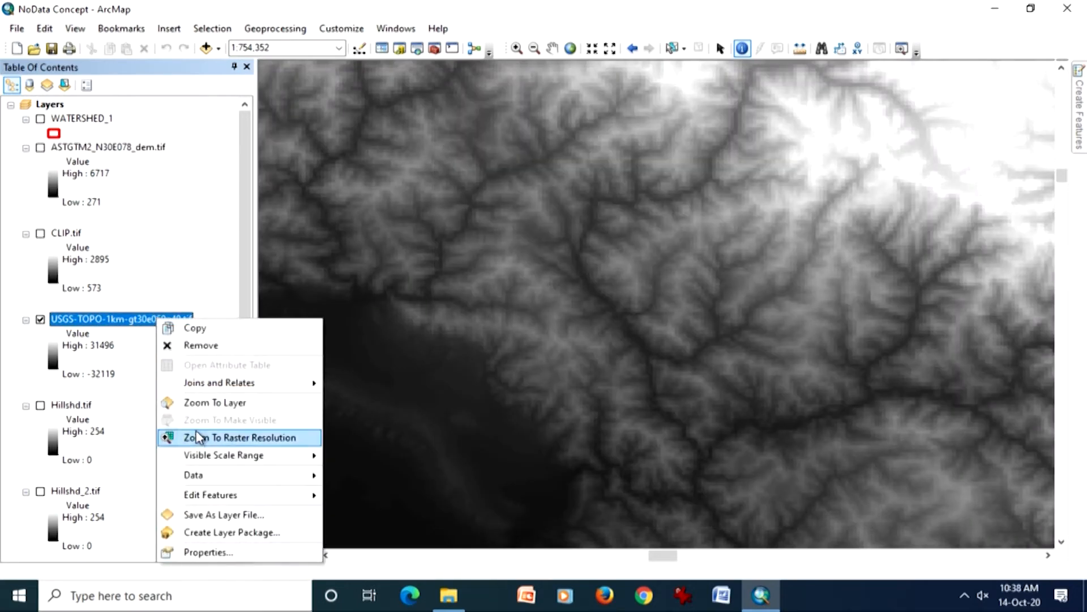
left_click(203, 405)
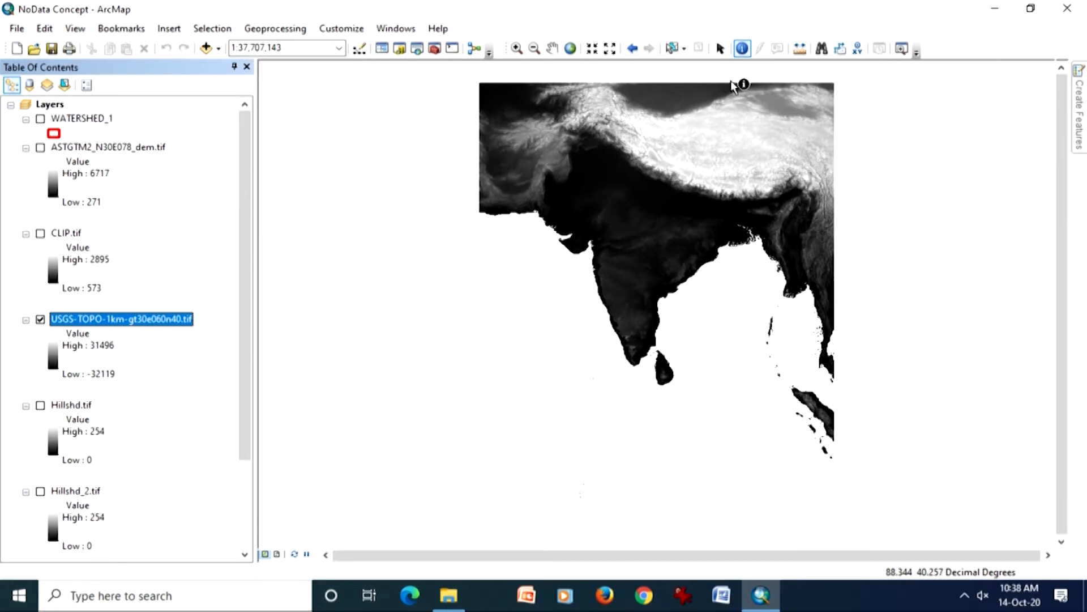
left_click(199, 333)
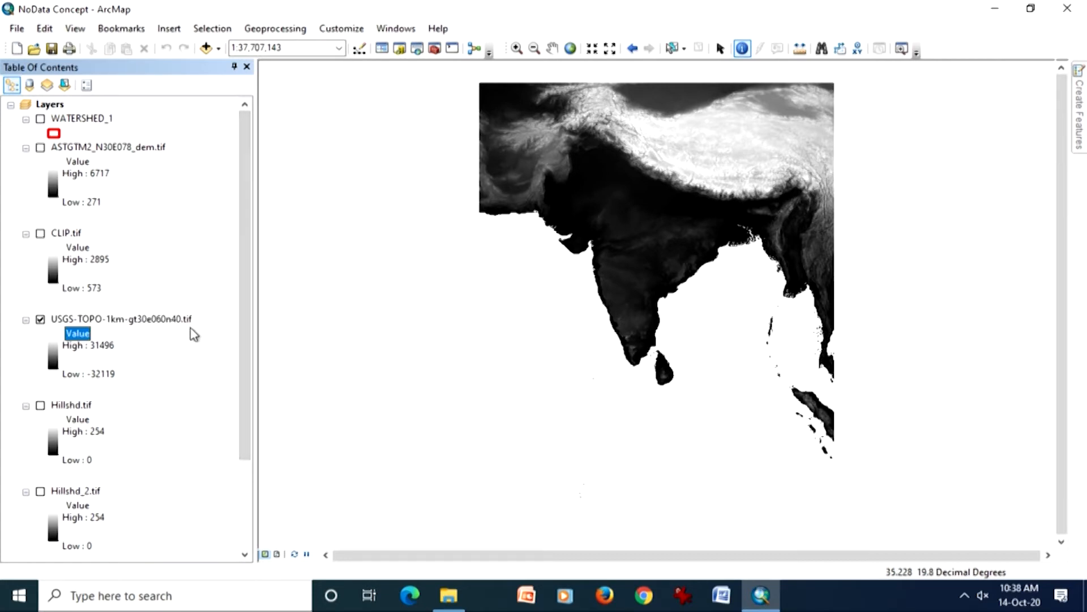
Step: Show only ASTGTM2_N30E078_dem.tif at its full extent, overlaid with the WATERSHED_1 polygon
left_click(149, 146)
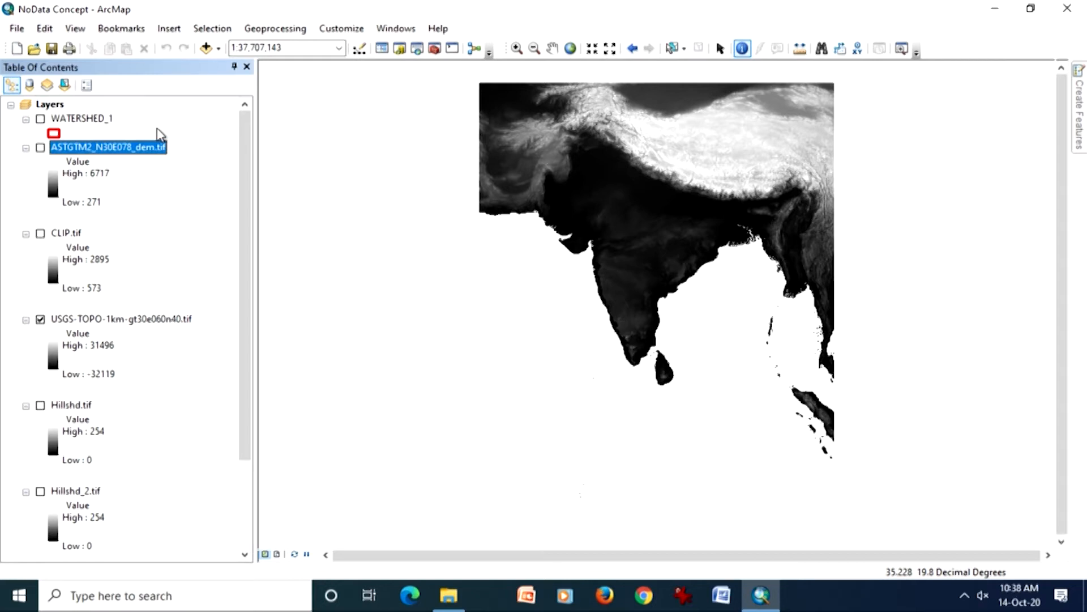
left_click(40, 148)
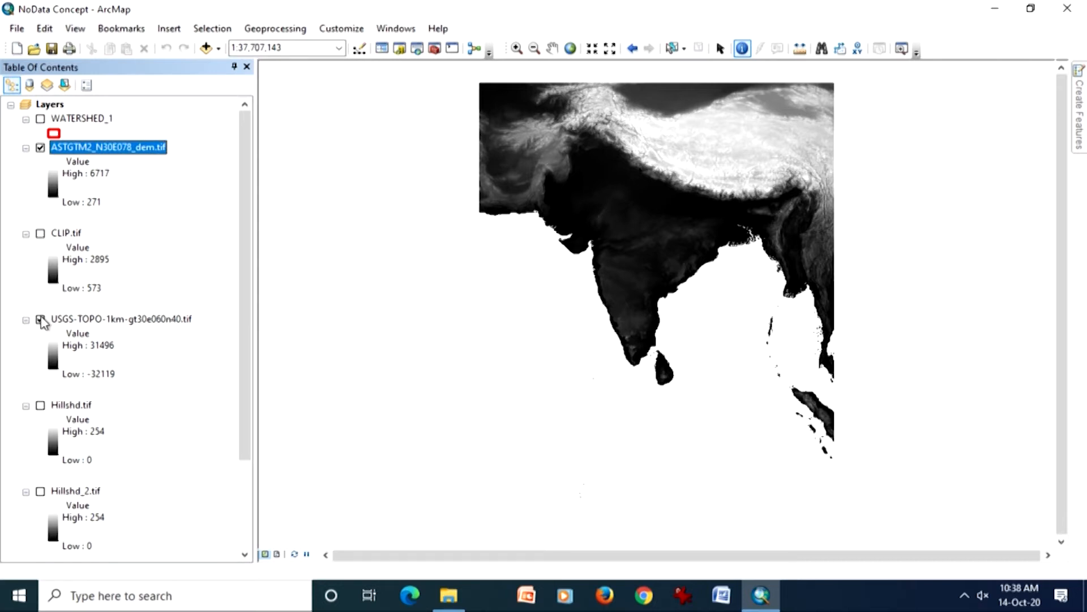
left_click(40, 319)
right_click(158, 152)
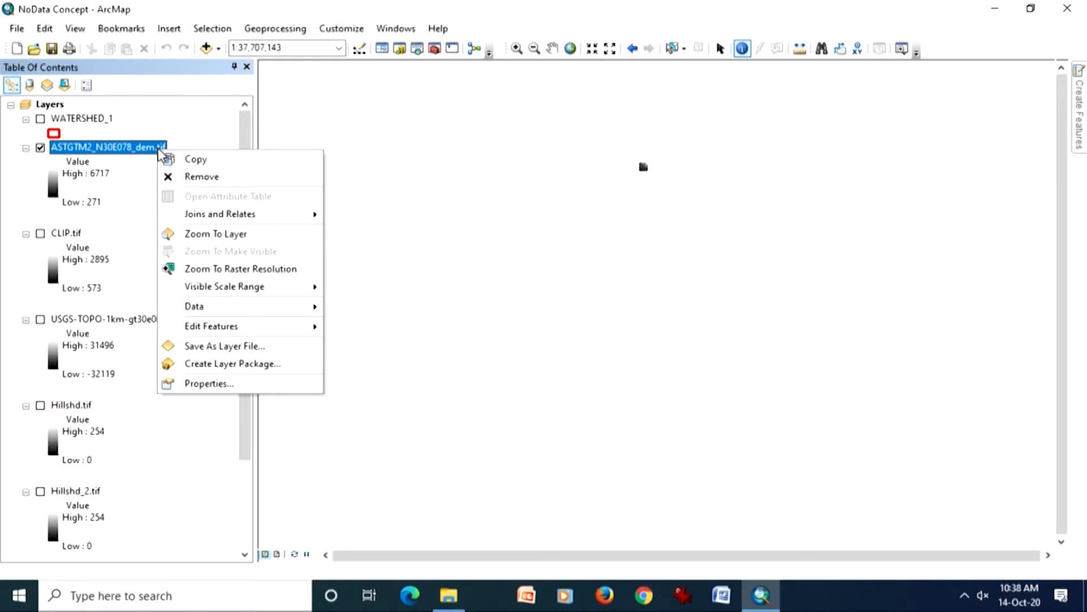
left_click(187, 235)
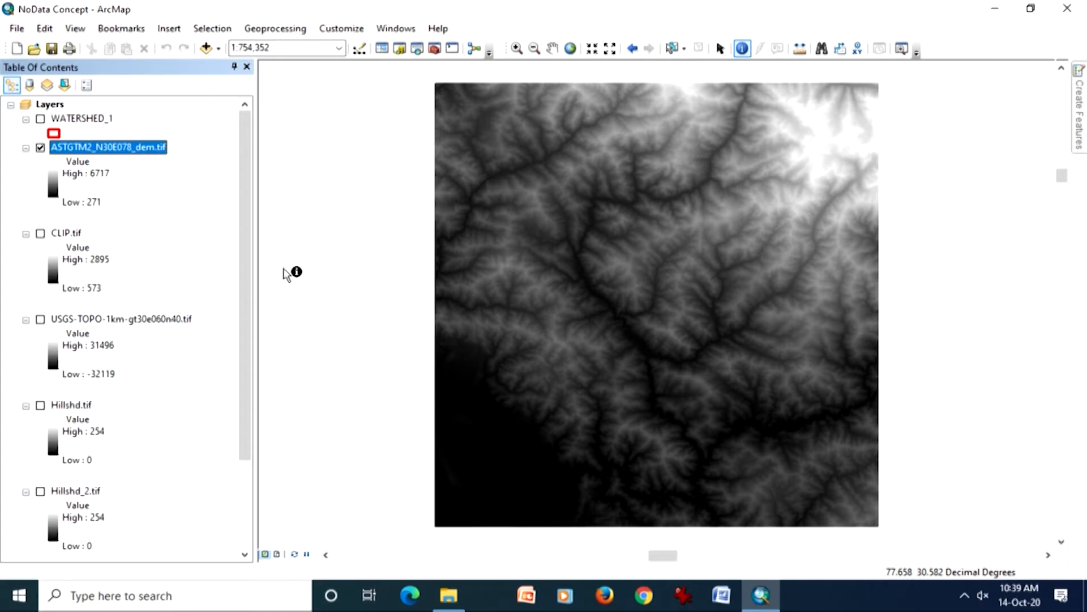
left_click(40, 119)
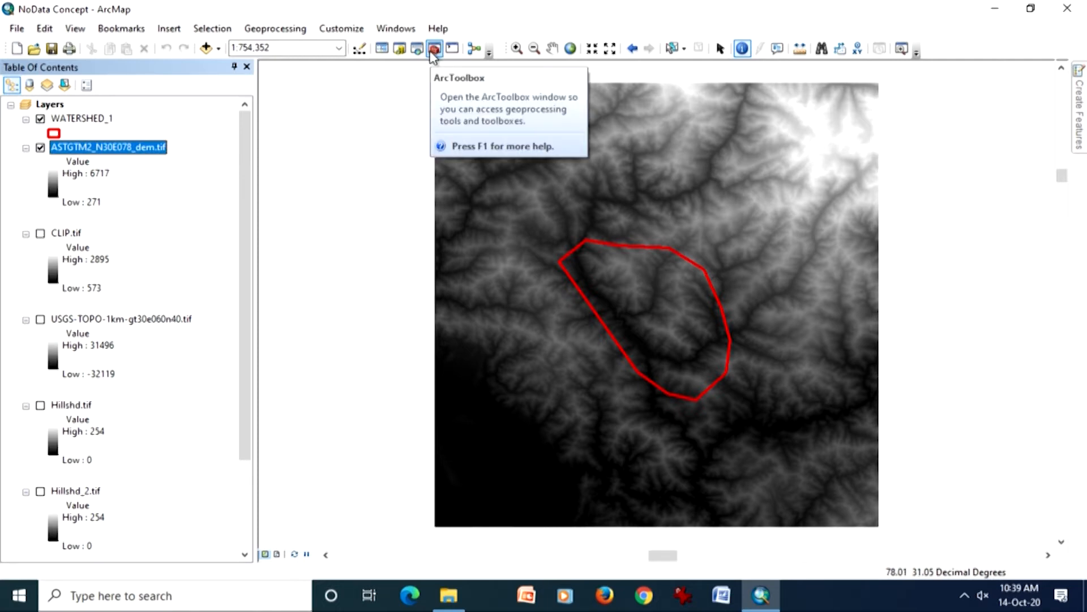
Step: Search for "extract raster" and open the Extract by Polygon tool
left_click(396, 30)
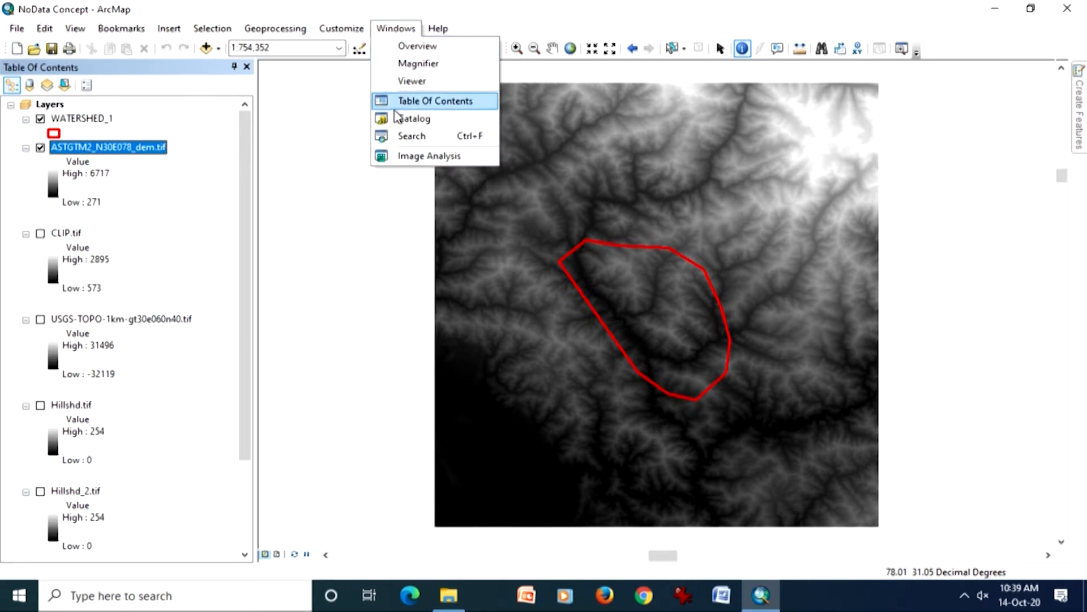
left_click(401, 137)
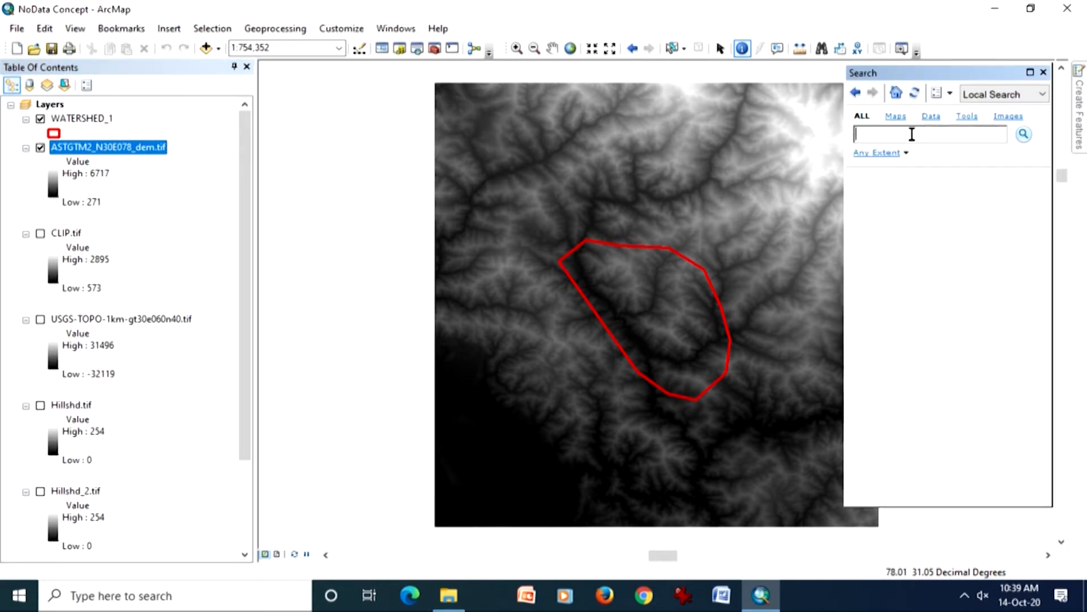
type("extract raster")
key("Return")
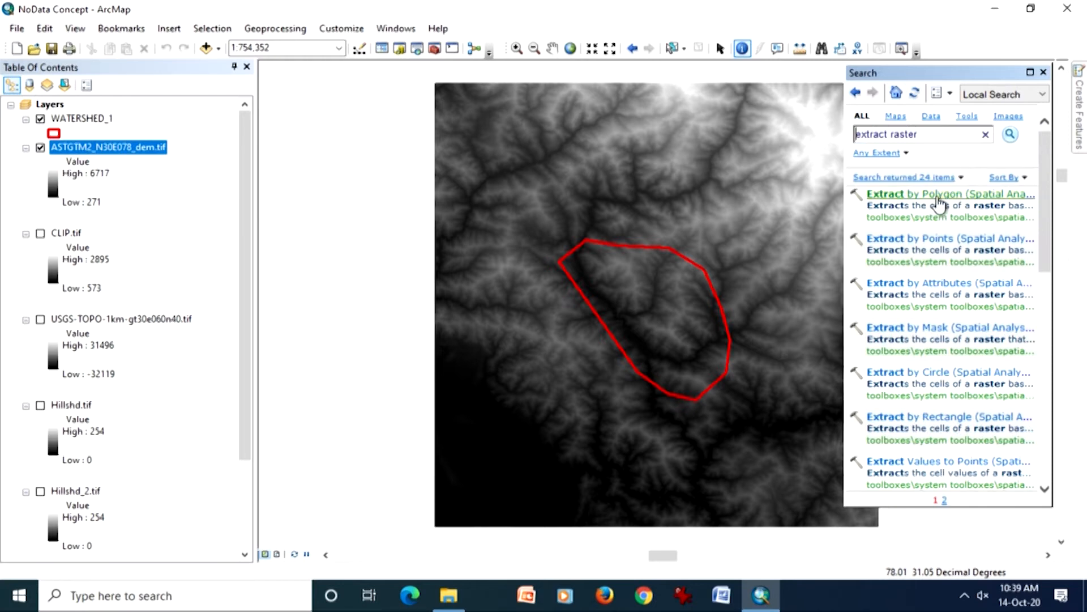
left_click(936, 193)
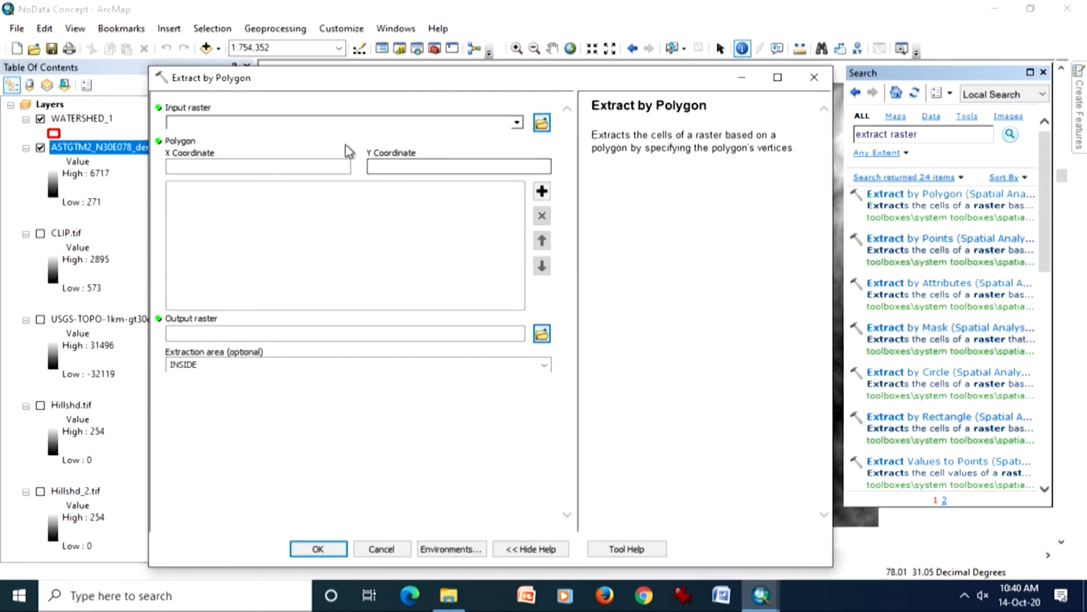
Step: Put away the Extract by Polygon tool and show CLIP.tif in place of ASTGTM2_N30E078_dem.tif, keeping the WATERSHED_1 outline on
left_click(742, 79)
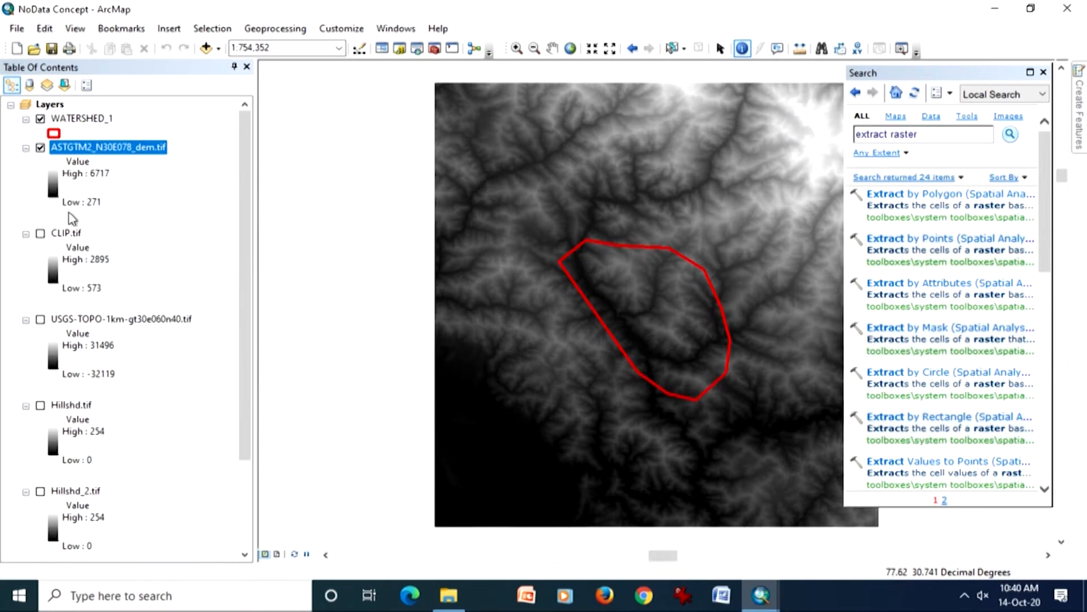
left_click(40, 233)
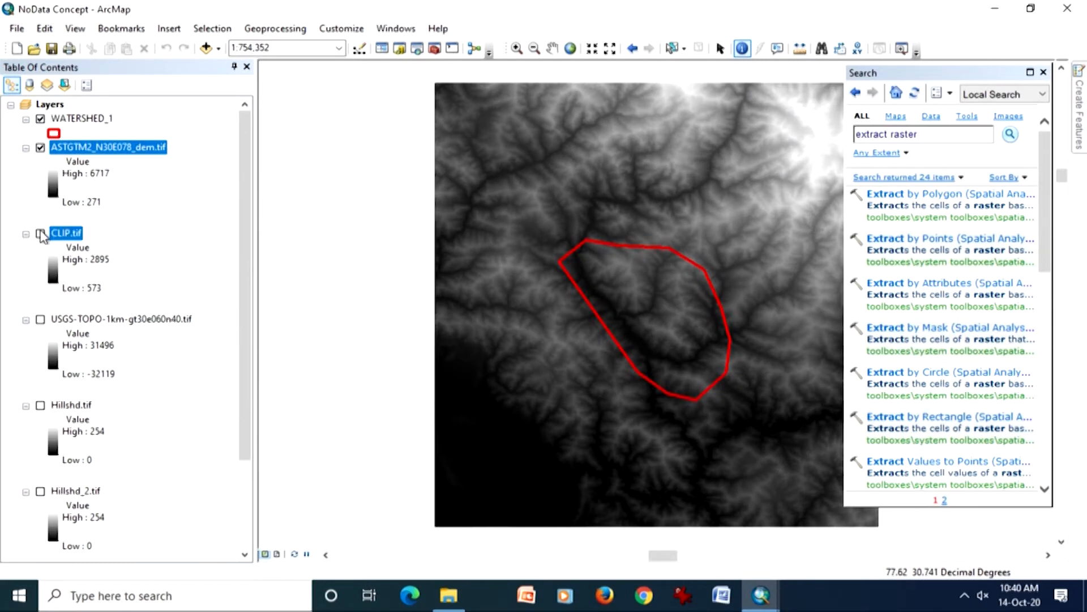
left_click(40, 147)
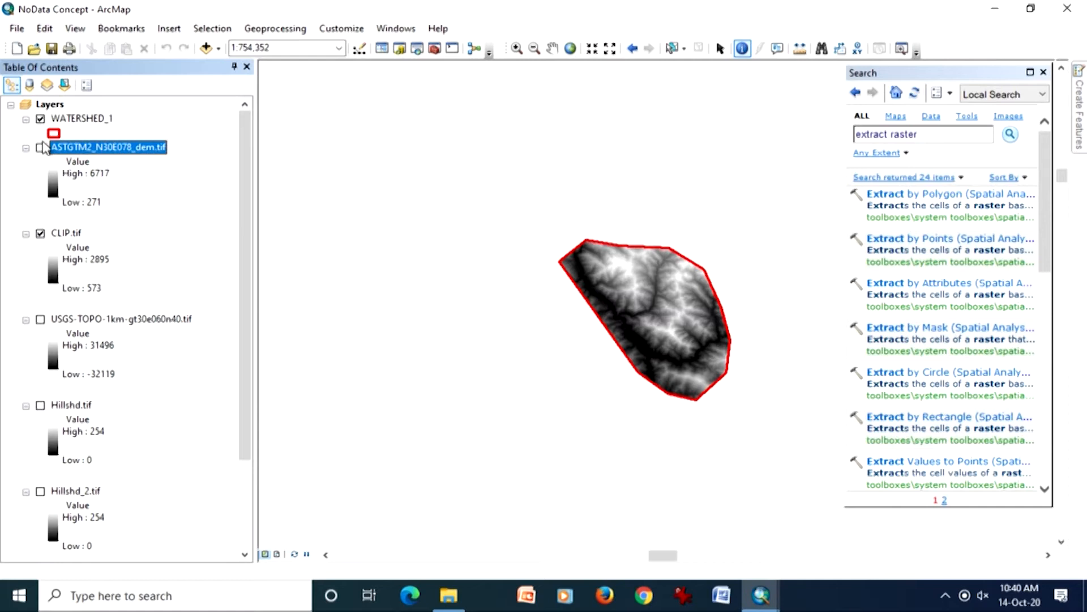
left_click(40, 119)
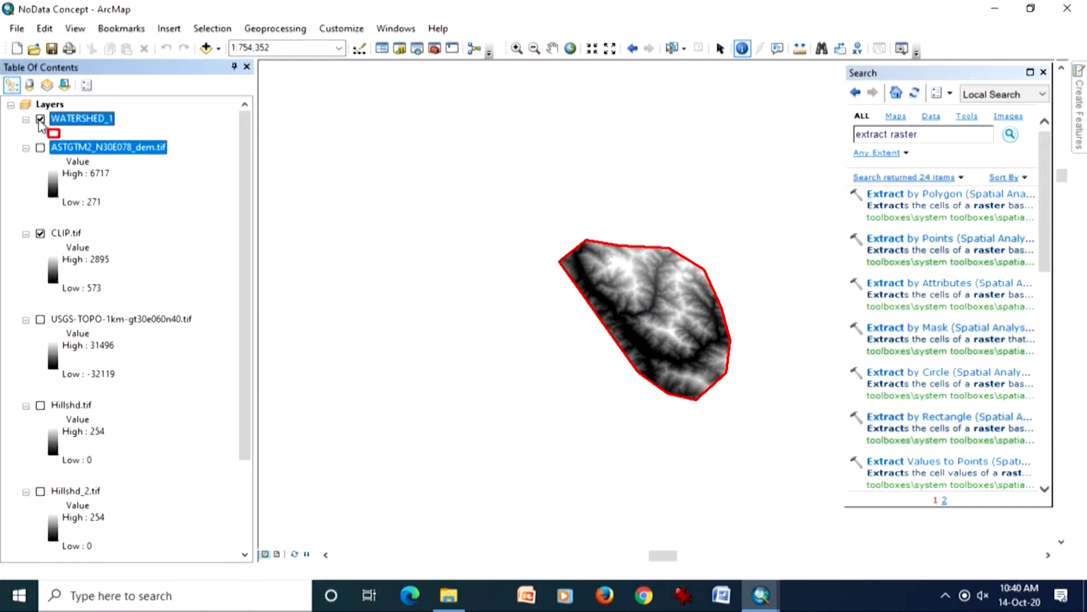
left_click(40, 119)
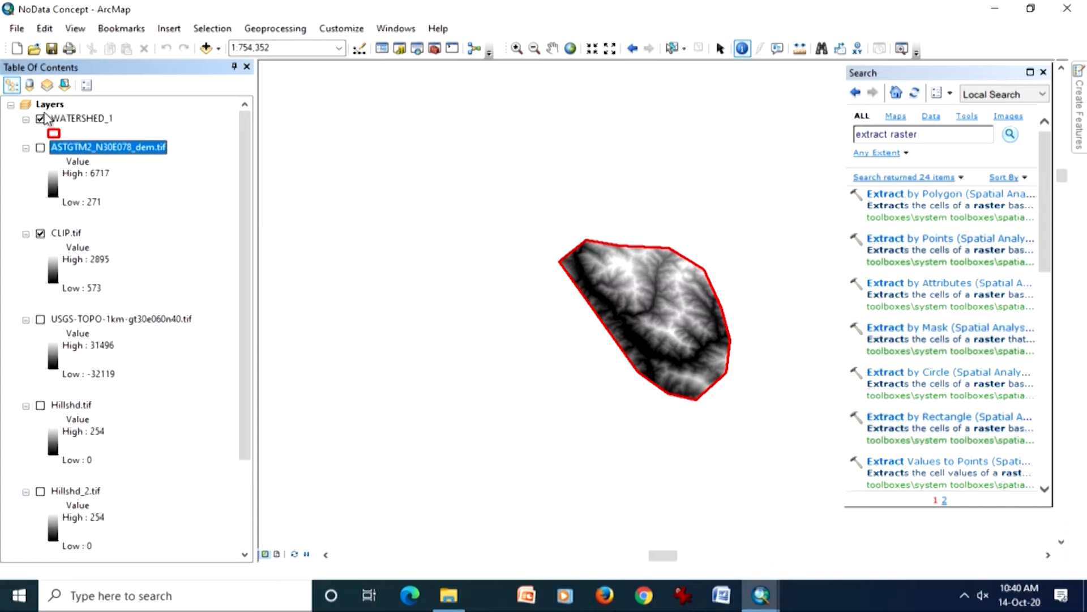
Step: Zoom to the full extent of CLIP.tif, close the tool search, and hide the WATERSHED_1 outline
left_click(54, 235, "ctrl")
right_click(54, 236)
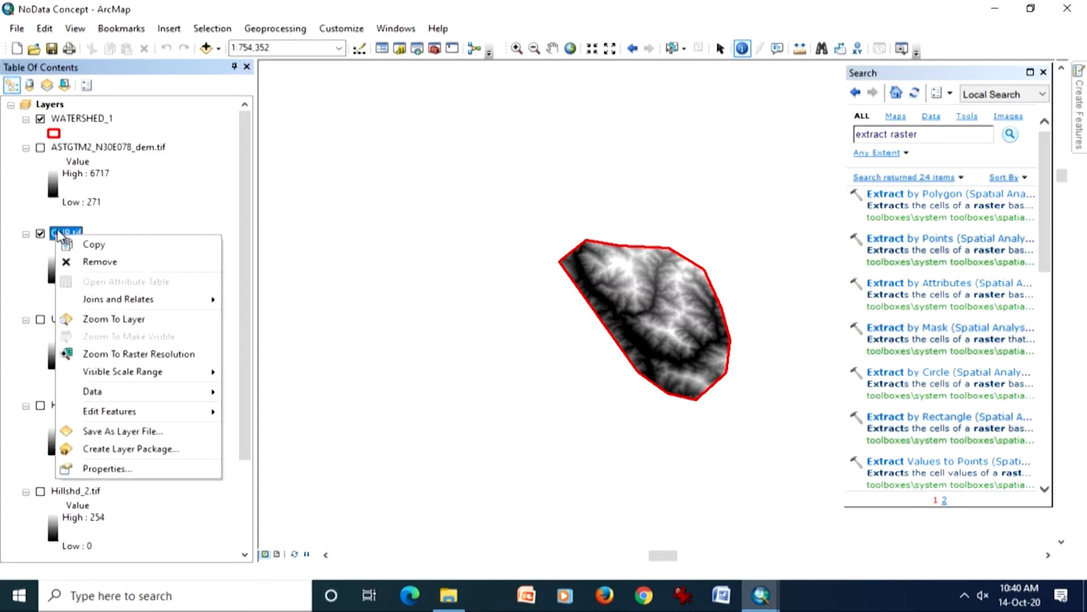
left_click(87, 320)
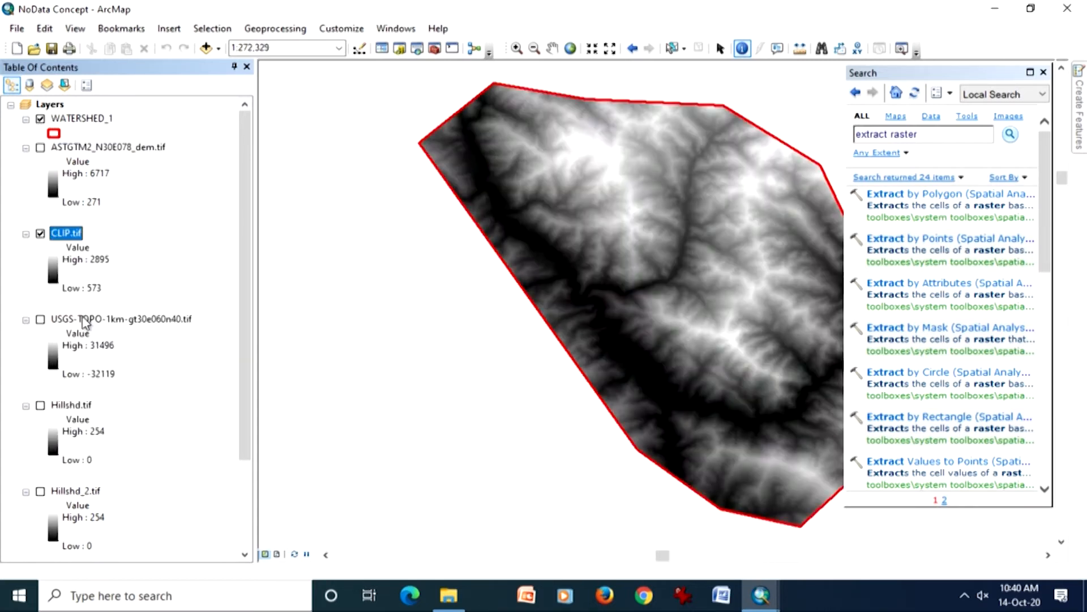
left_click(1044, 72)
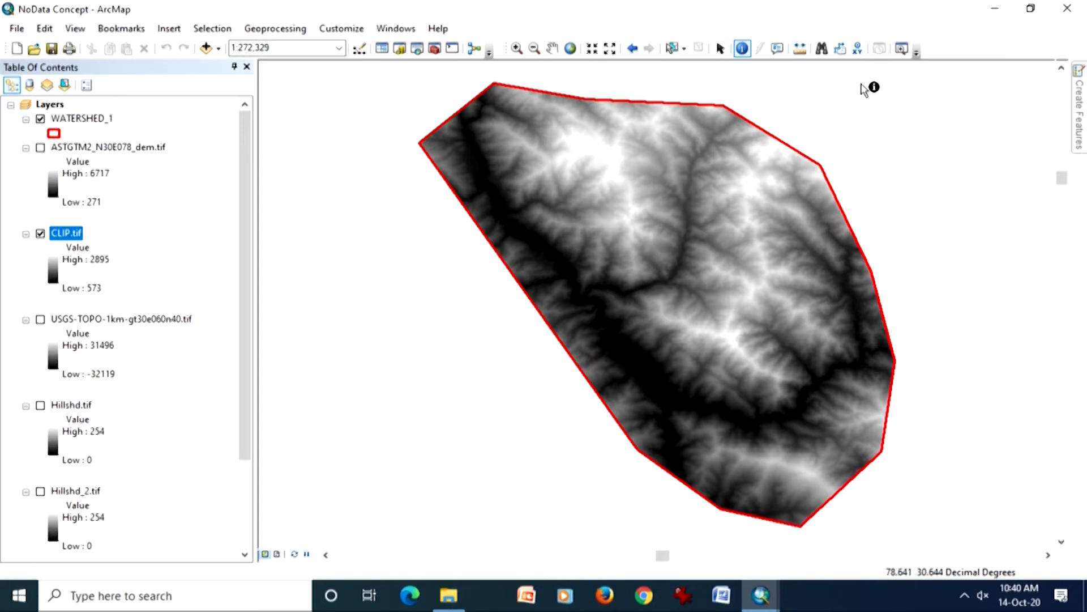
left_click(41, 119)
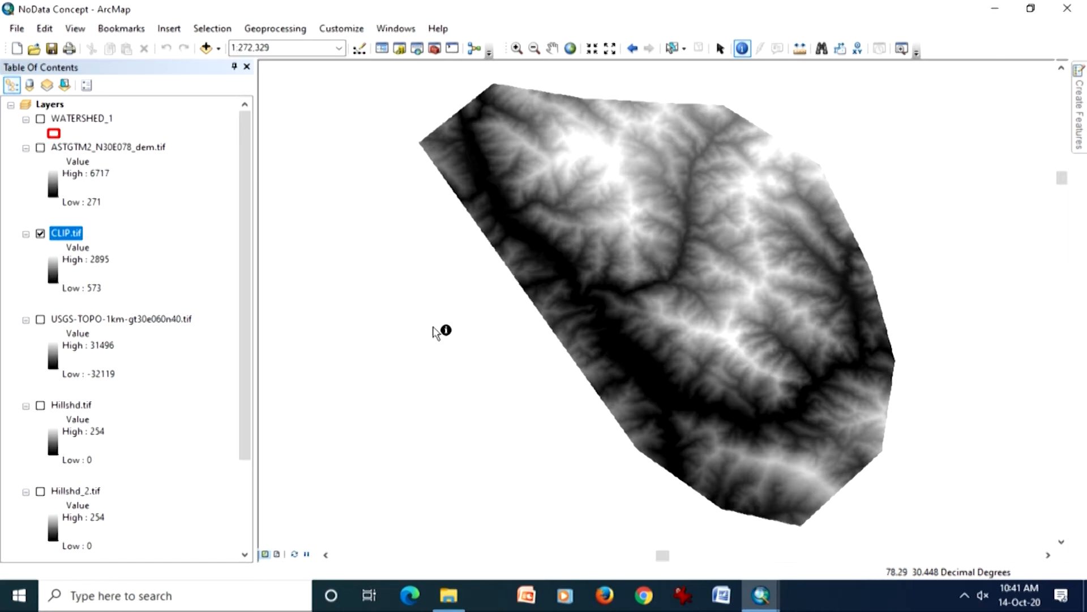
Step: Display the NoData cells of CLIP.tif in yellow through its stretched symbology, keeping the map in view
double_click(67, 232)
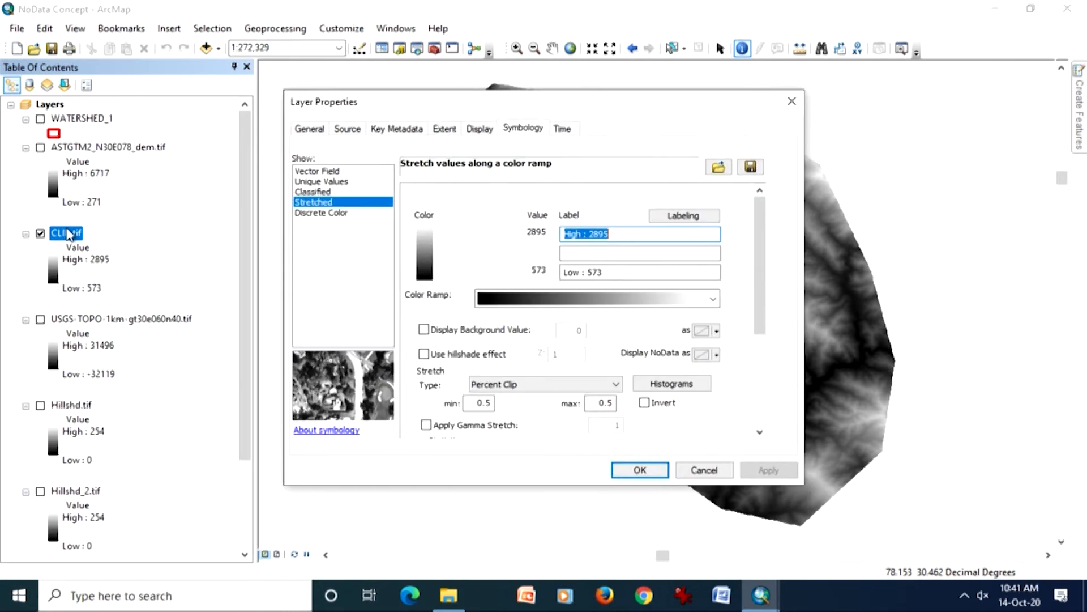
left_click_drag(668, 102, 379, 98)
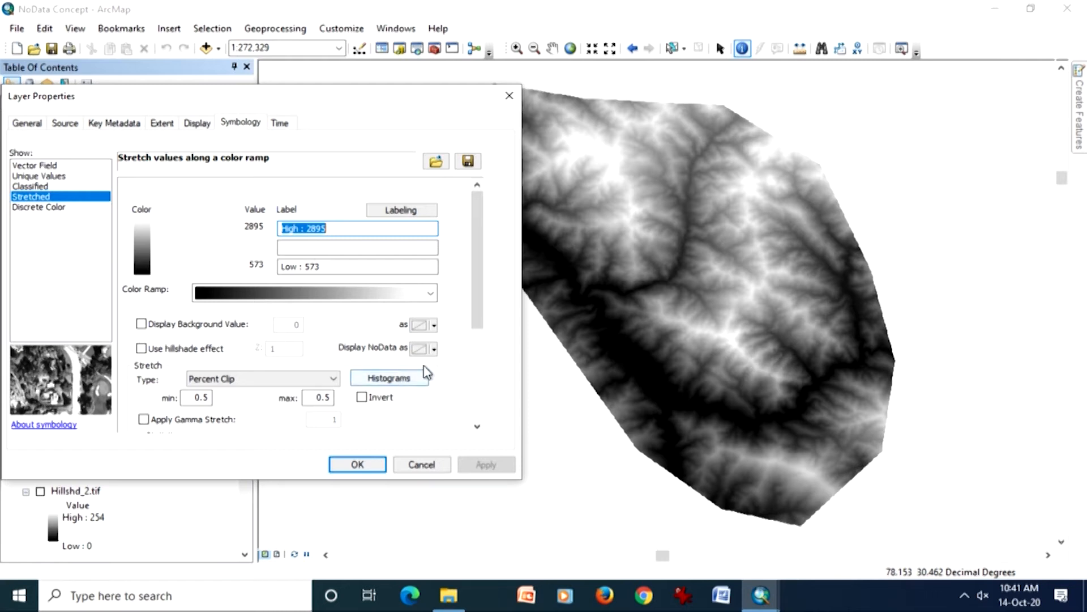
left_click(434, 350)
left_click(435, 350)
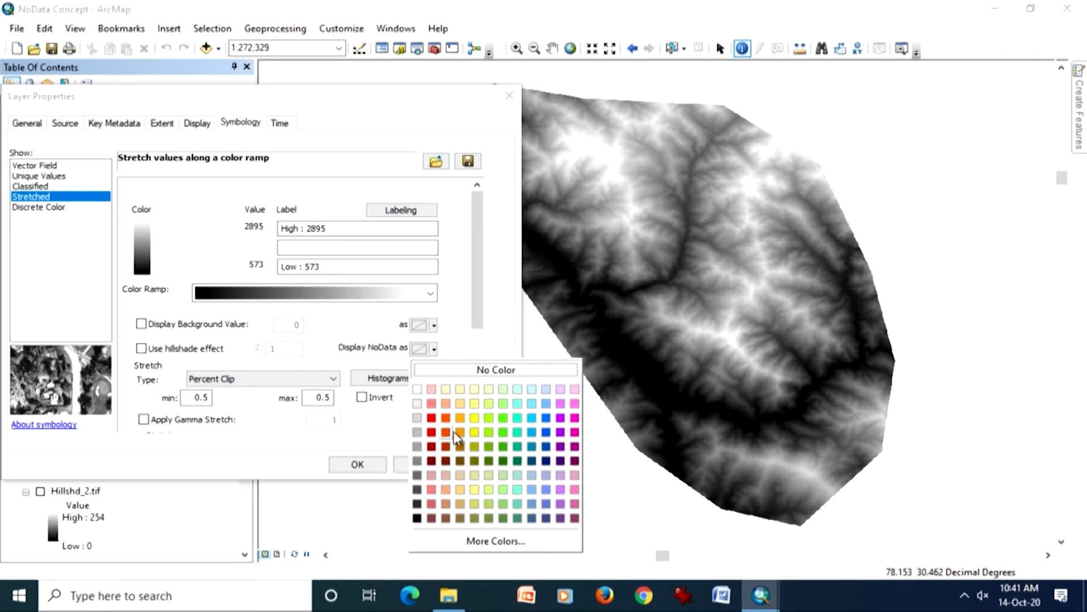
left_click(476, 420)
left_click(483, 461)
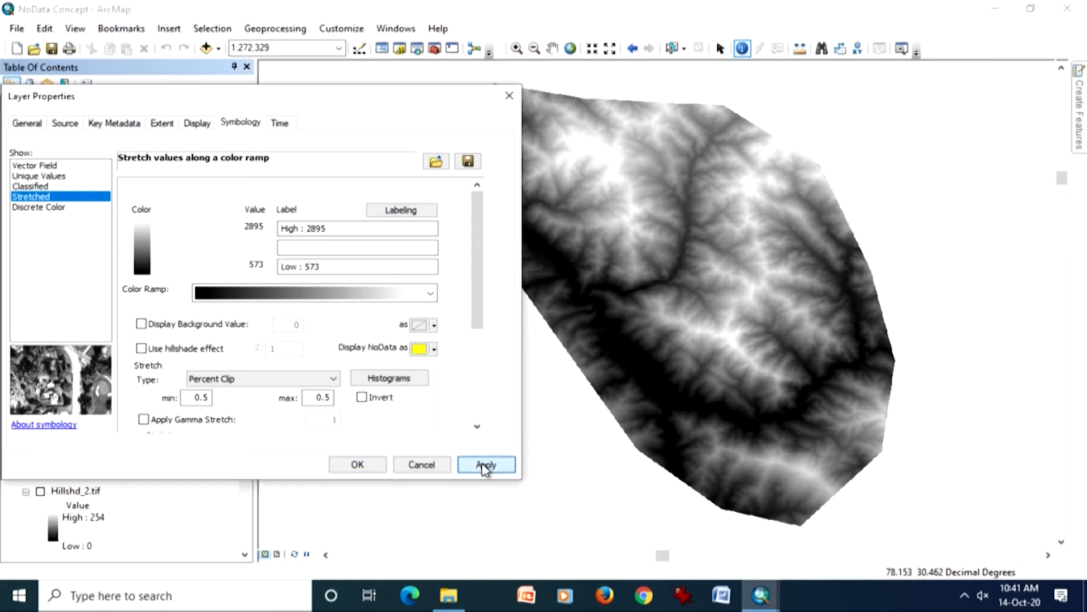
left_click_drag(428, 100, 230, 156)
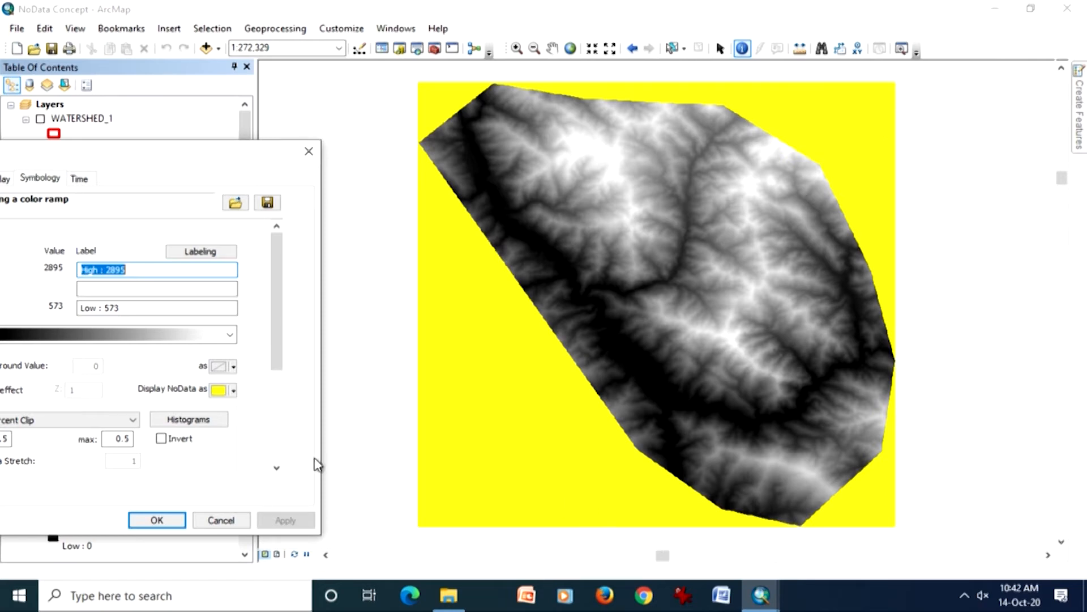
left_click_drag(201, 148, 332, 114)
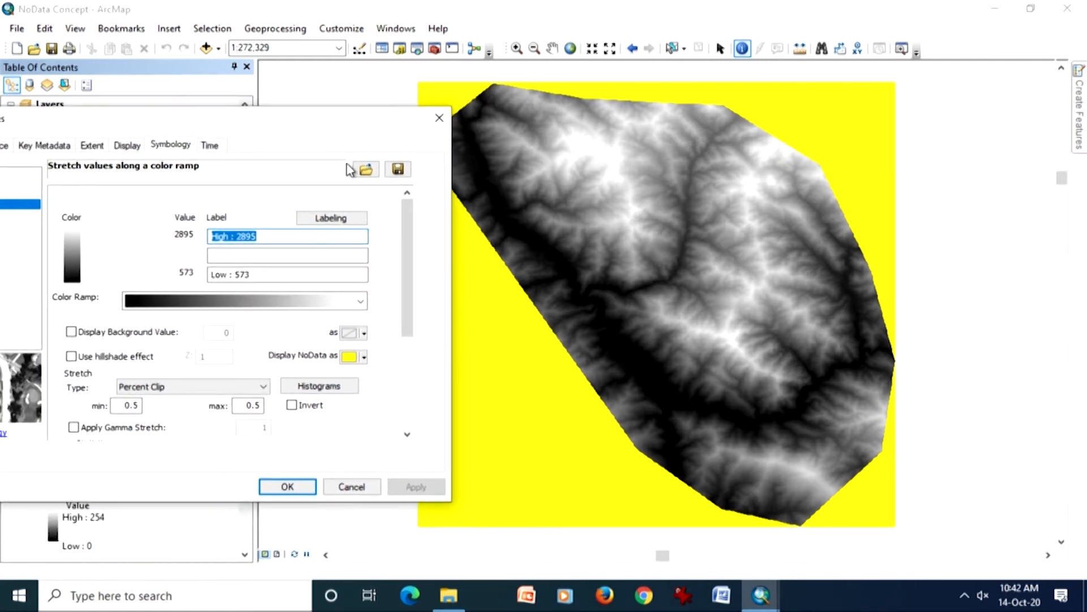
Step: Set the NoData display of CLIP.tif to No Color and apply it
left_click(364, 357)
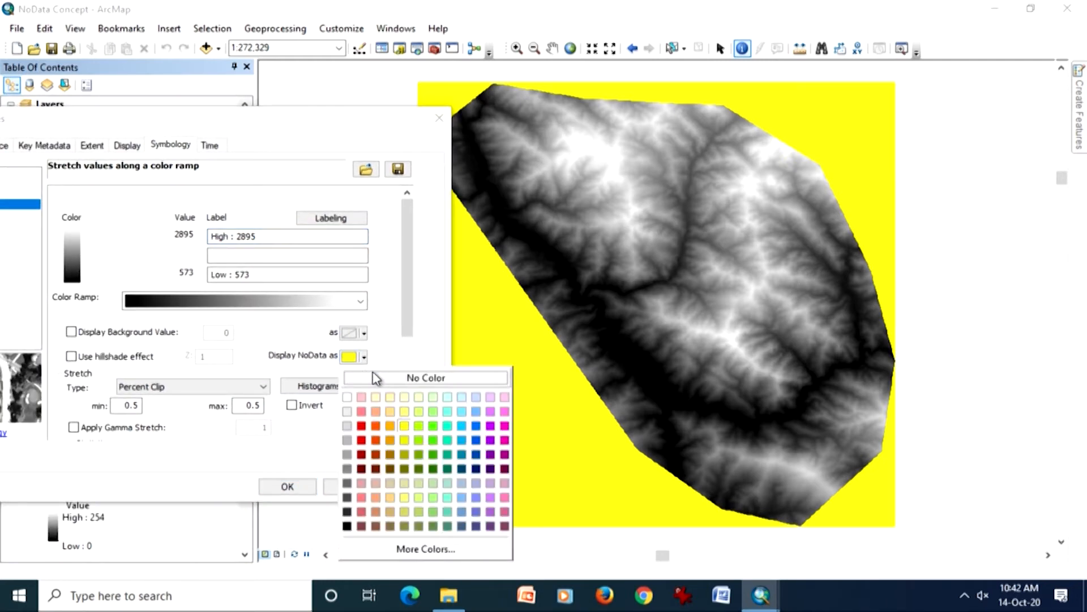
left_click(374, 379)
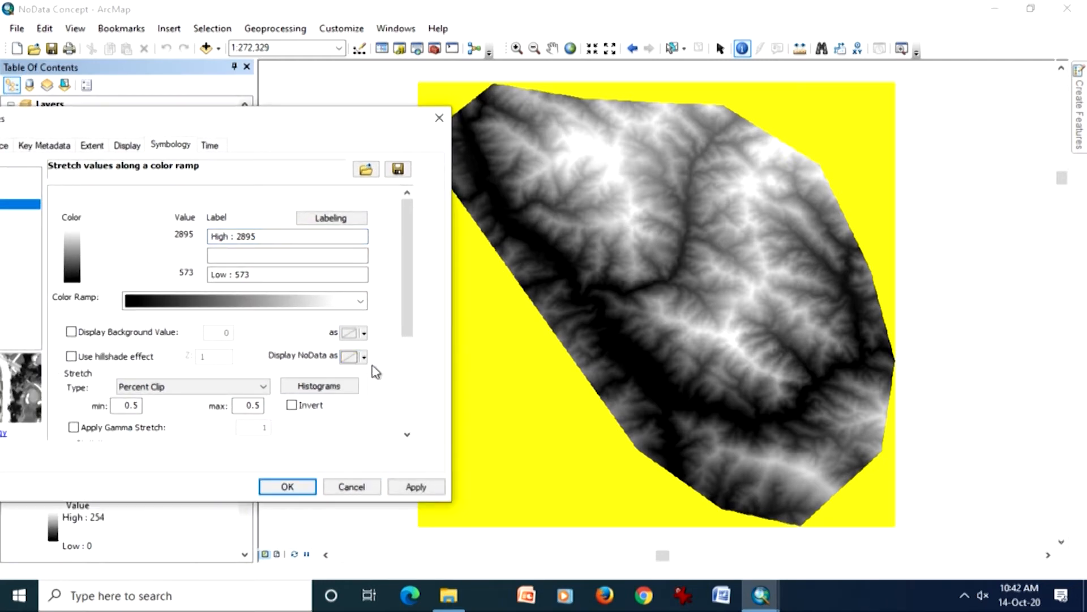
left_click(415, 487)
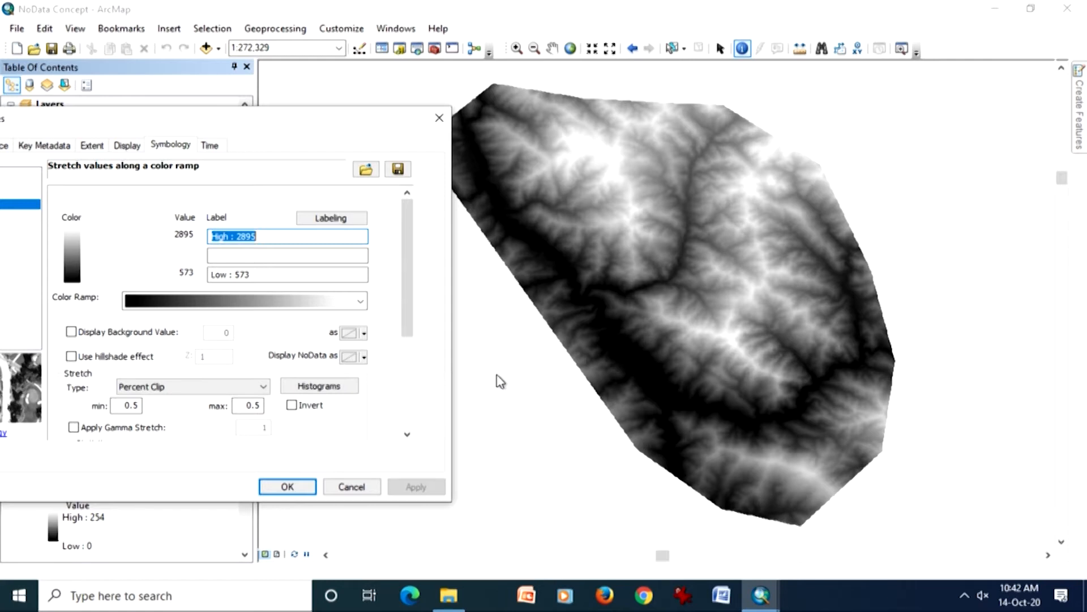
Step: Apply white to the NoData cells of CLIP.tif for comparison, and return their display to No Color
left_click(364, 357)
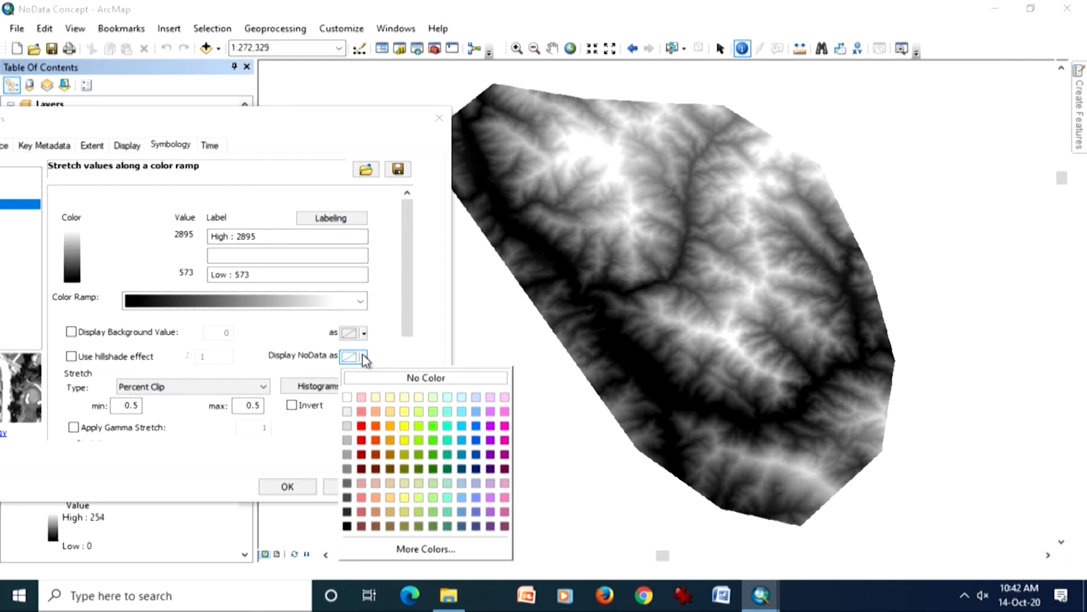
left_click(348, 397)
left_click(408, 491)
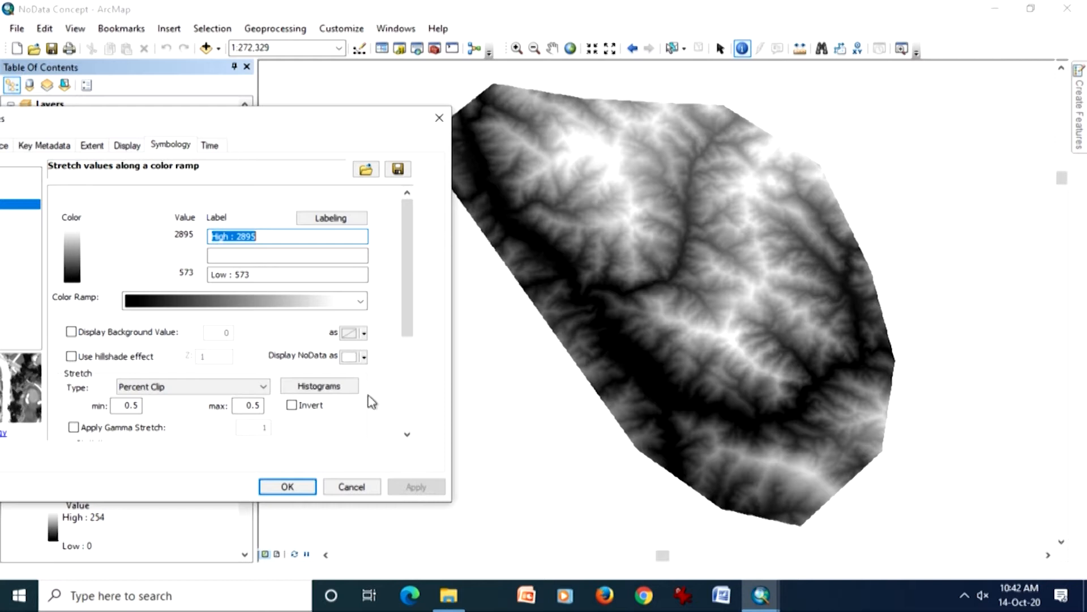
left_click(363, 357)
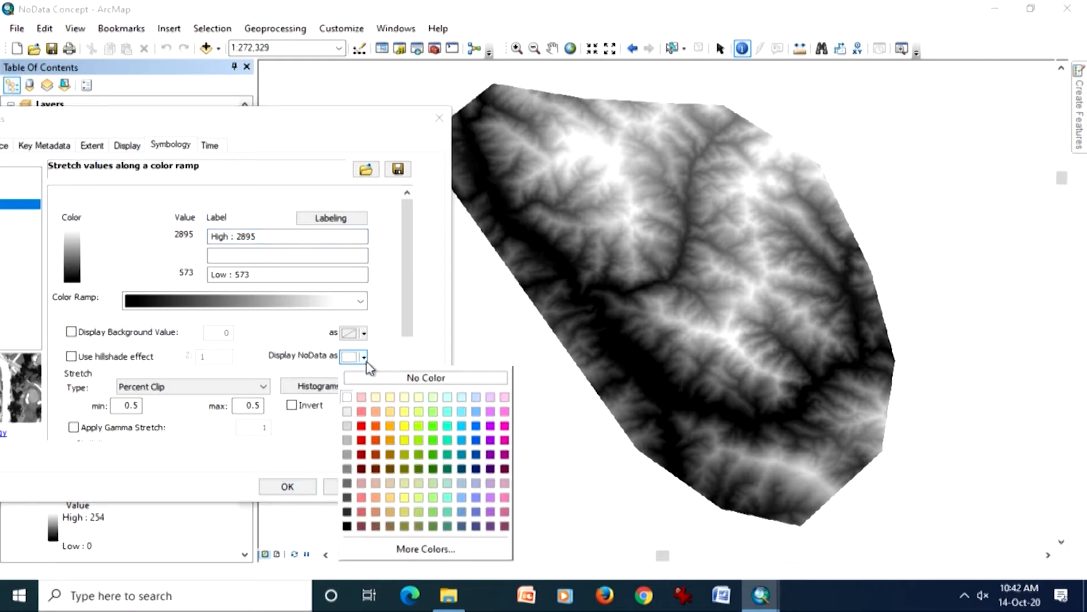
left_click(390, 381)
left_click(419, 488)
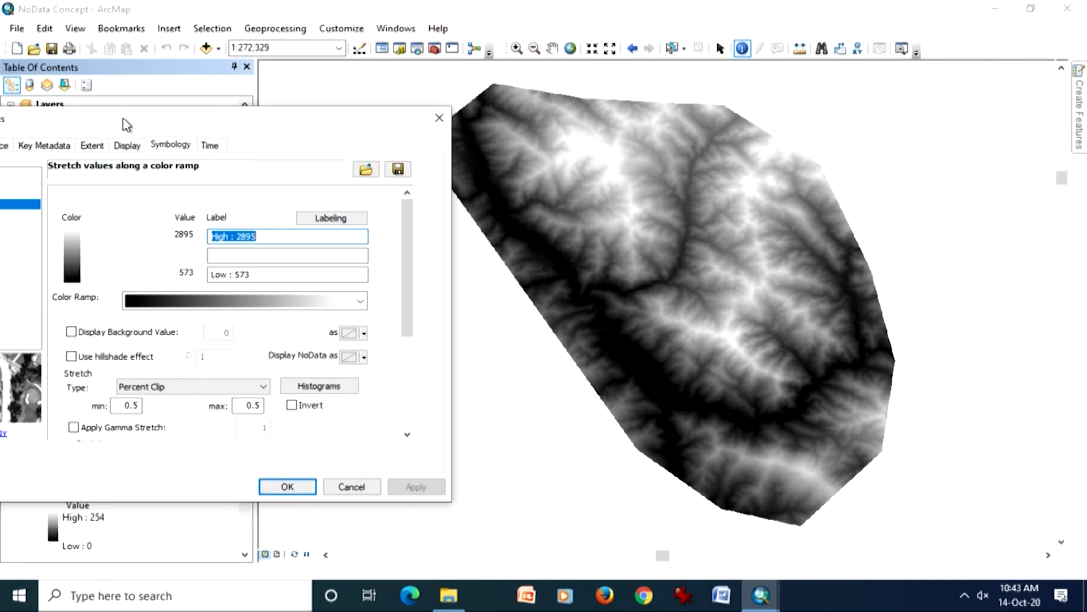
Step: Look through the display settings and the Vector Field and Unique Values renderers of CLIP.tif, without building an attribute table, and return to Stretched
left_click_drag(127, 123, 304, 97)
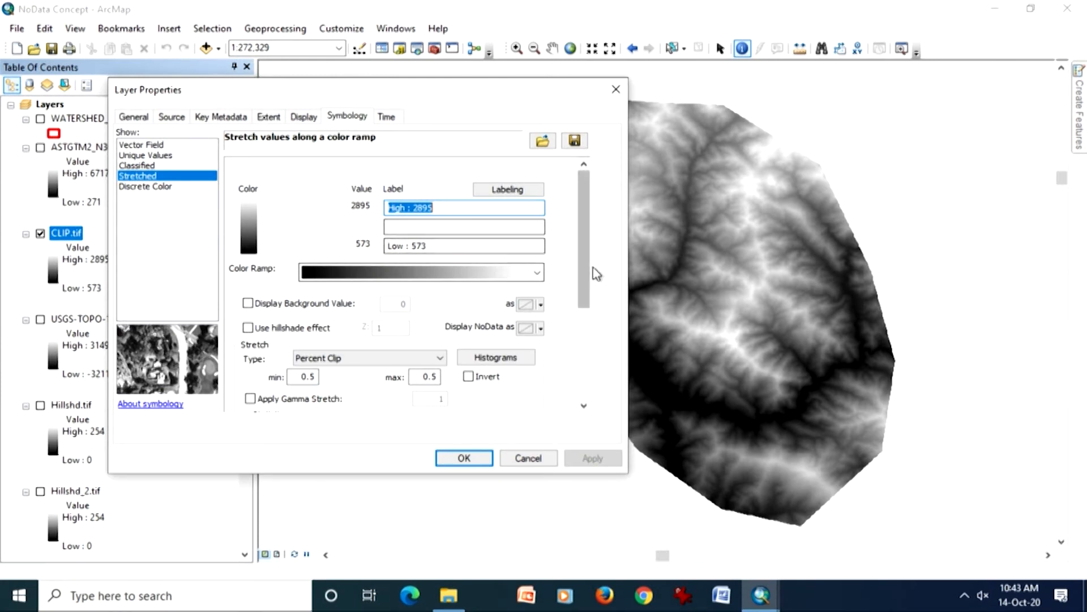
left_click_drag(586, 292, 557, 243)
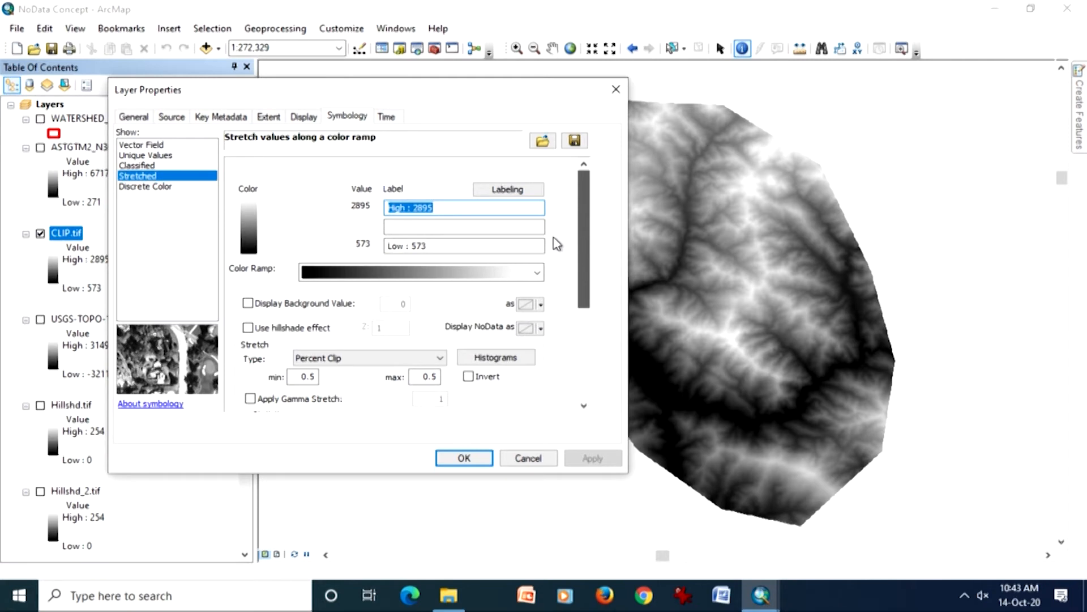
left_click(302, 117)
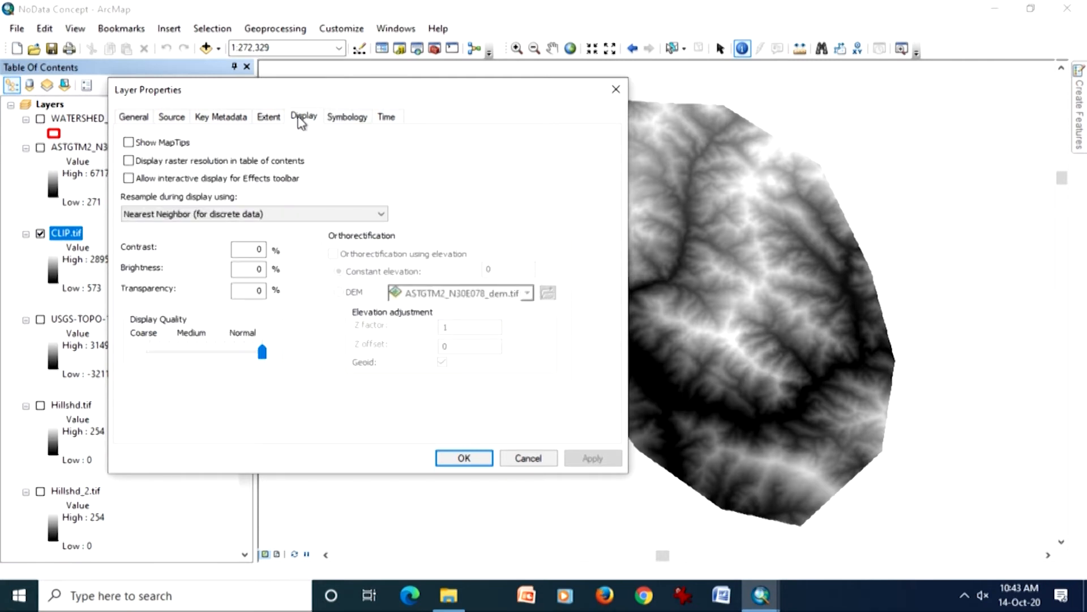
left_click(334, 117)
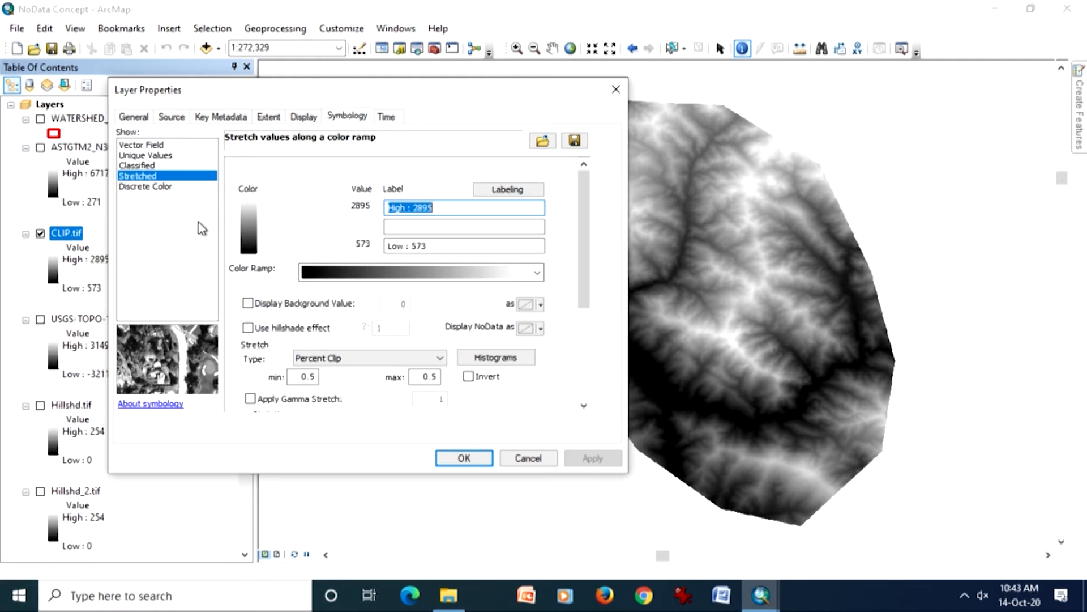
left_click(154, 146)
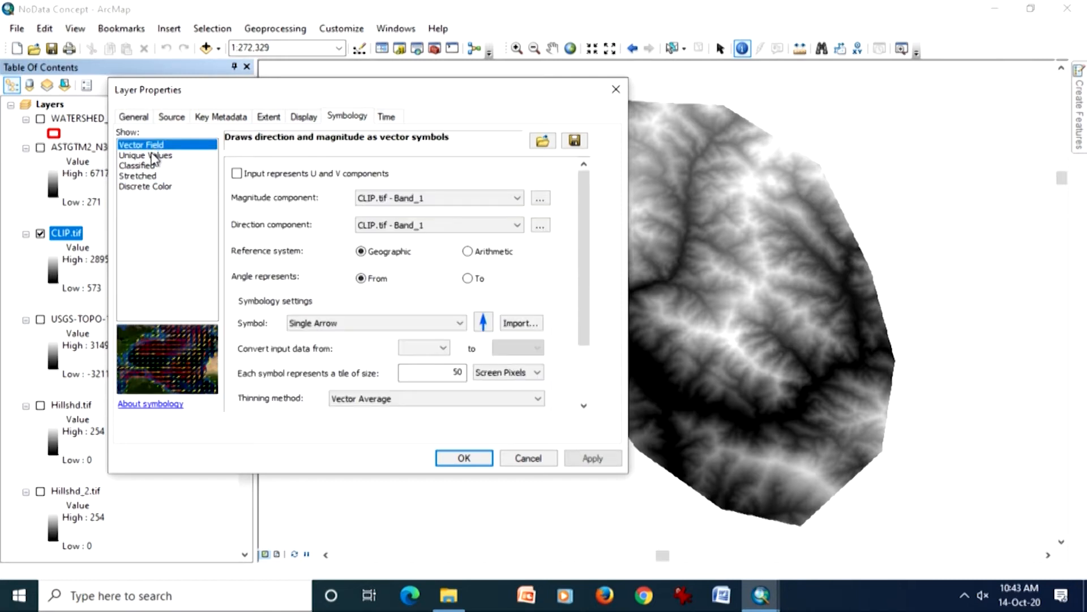
left_click(152, 155)
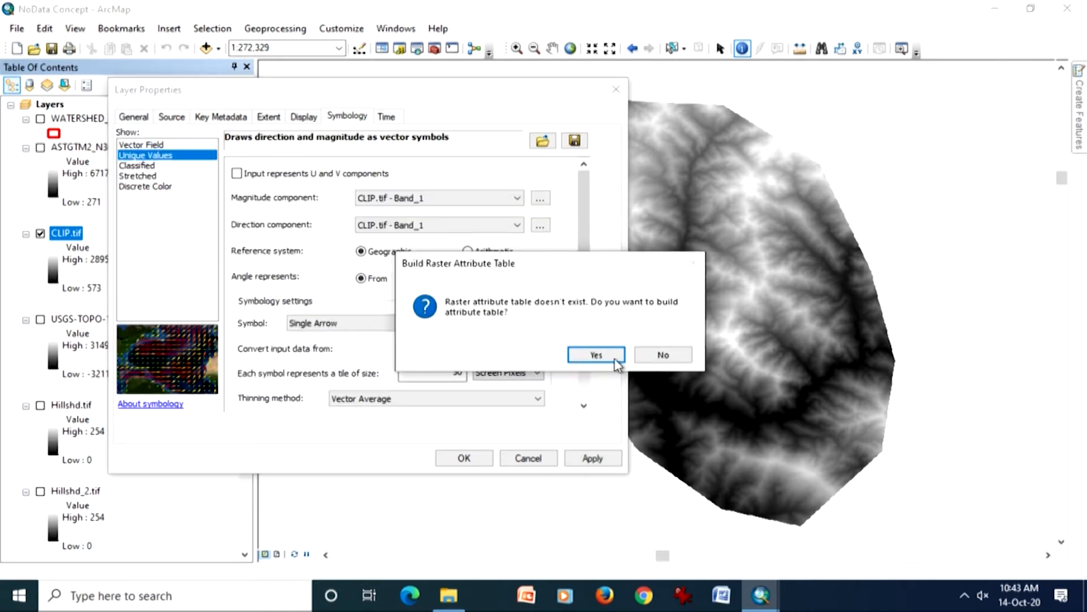
left_click(661, 355)
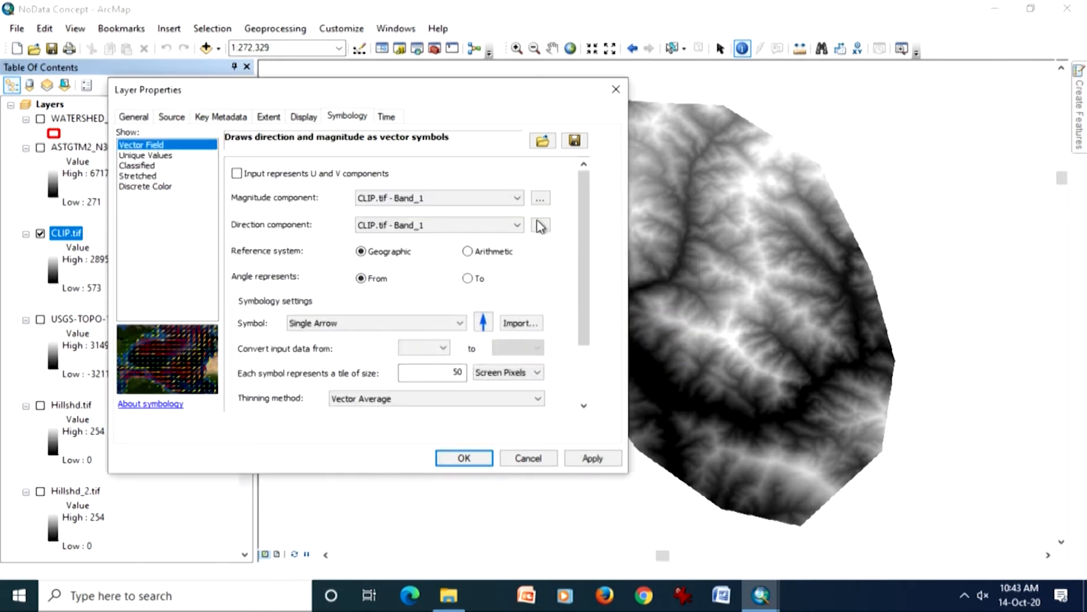
left_click(137, 176)
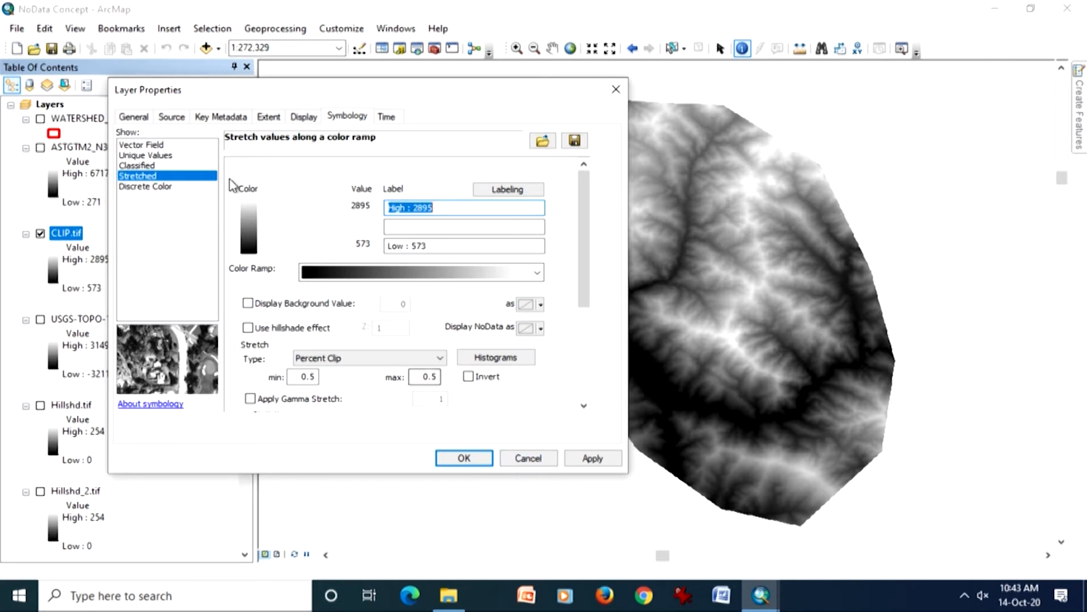
Step: Examine the source properties of CLIP.tif, from raster information and NoData value through extent to band statistics
left_click(136, 117)
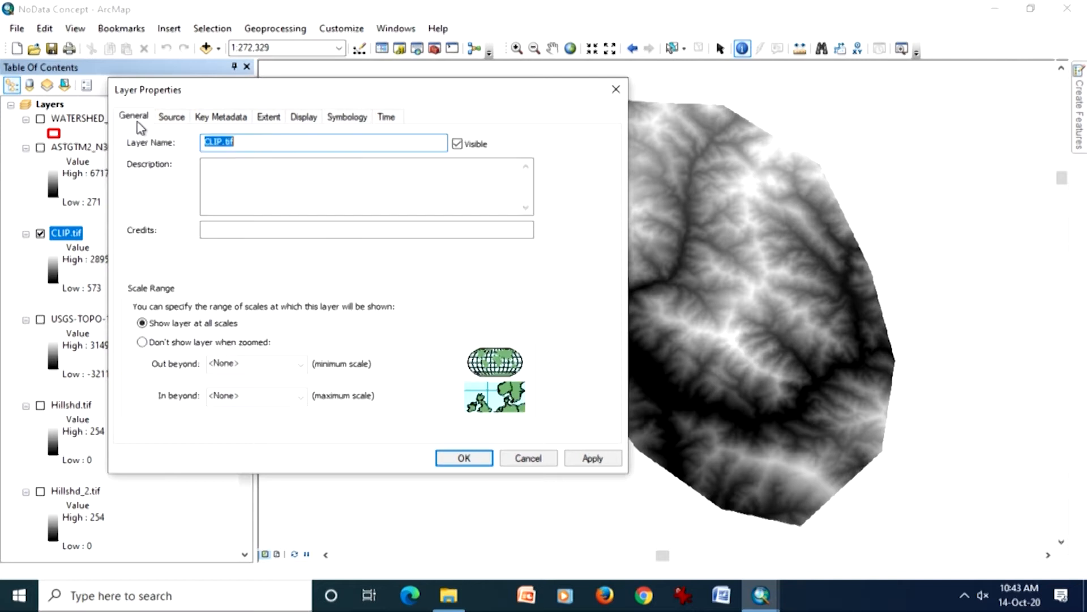
left_click(171, 117)
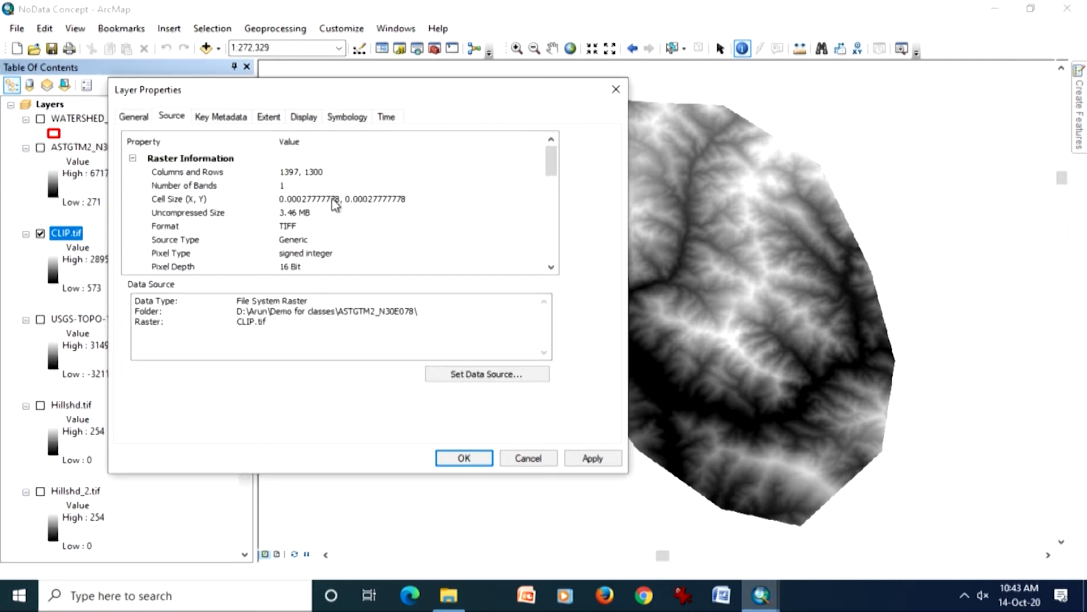
scroll(422, 229, "down", 2)
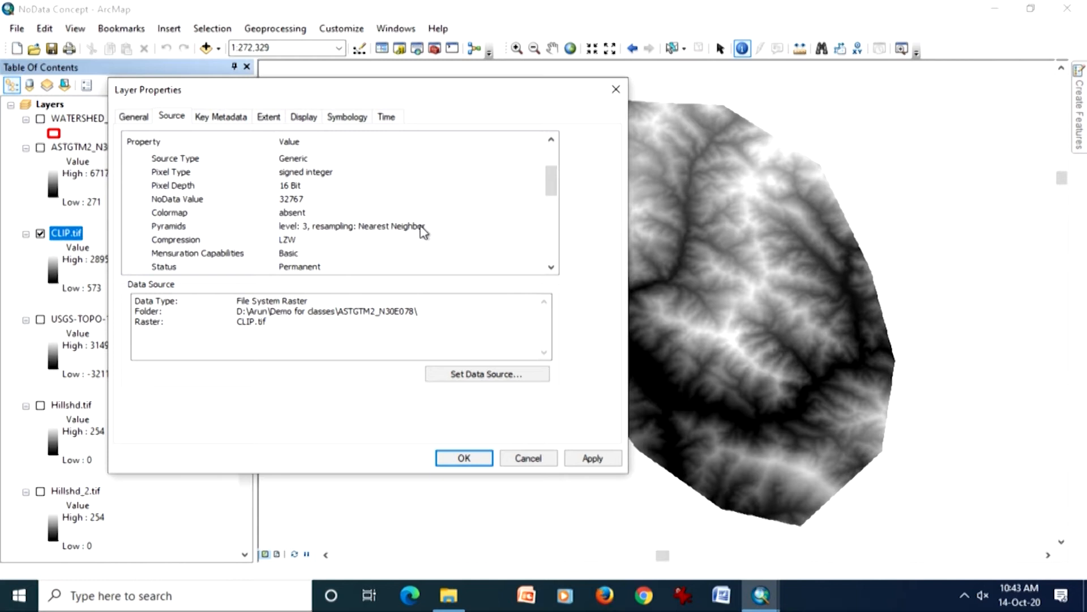
scroll(422, 229, "down", 2)
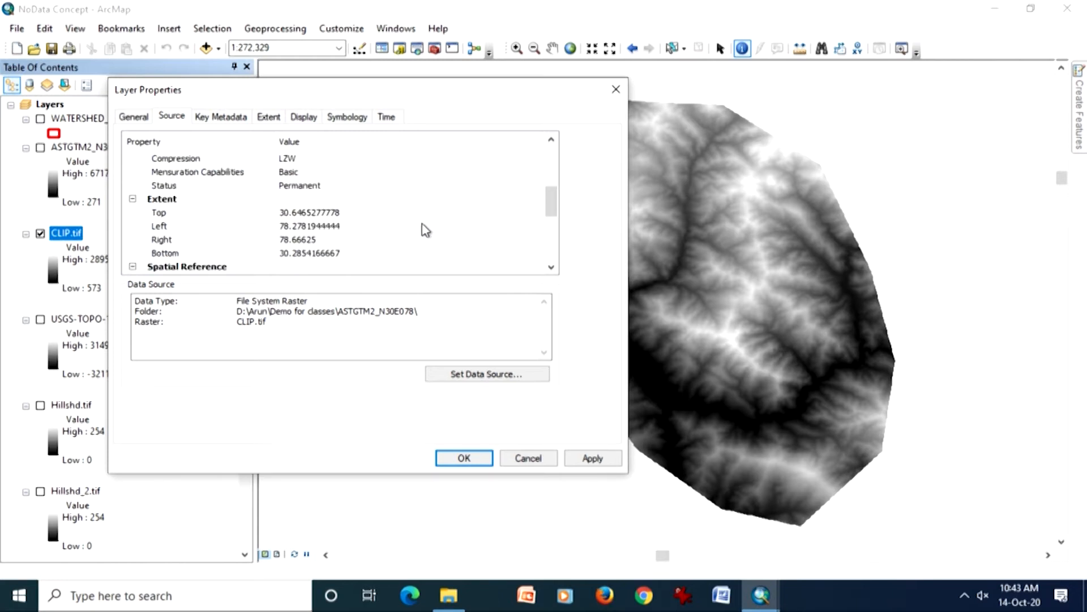
scroll(426, 230, "down", 2)
scroll(426, 230, "down", 2)
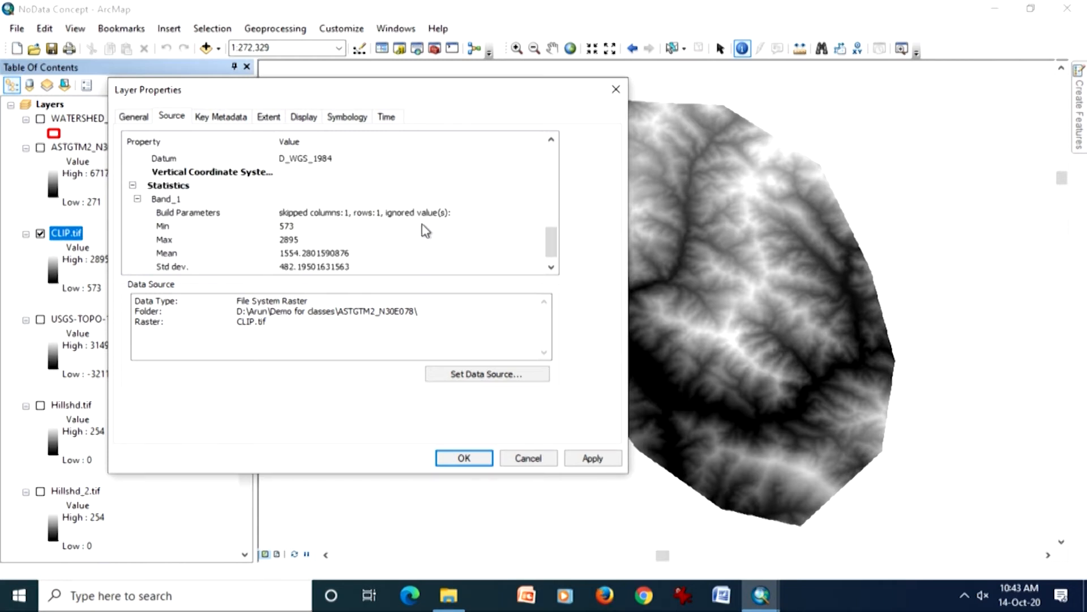
Step: Read the remaining Band_1 statistics of CLIP.tif and close its properties without changes
scroll(425, 231, "down", 1)
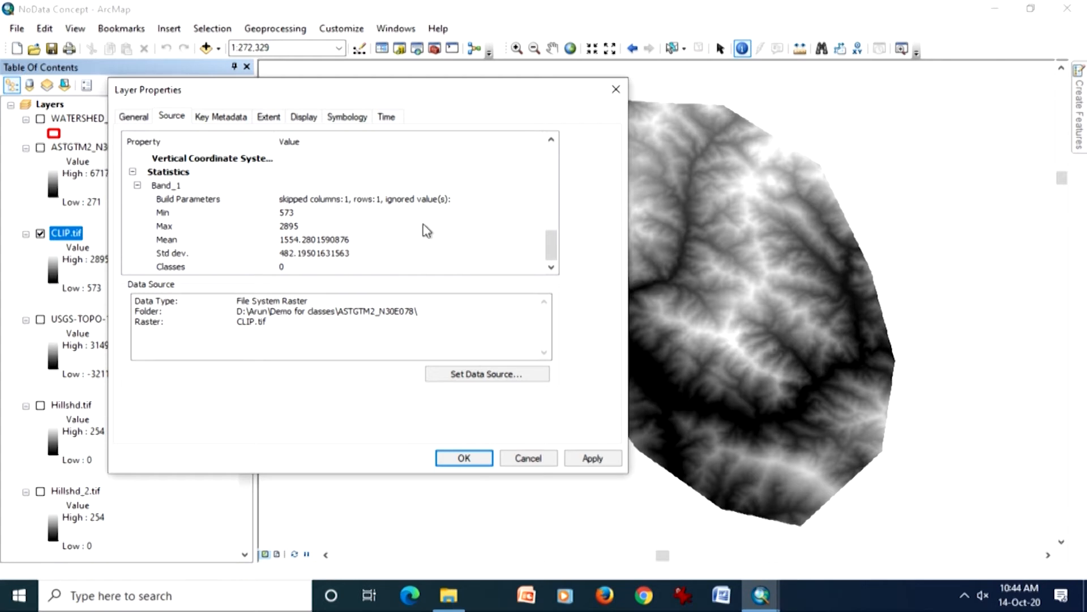
left_click(527, 459)
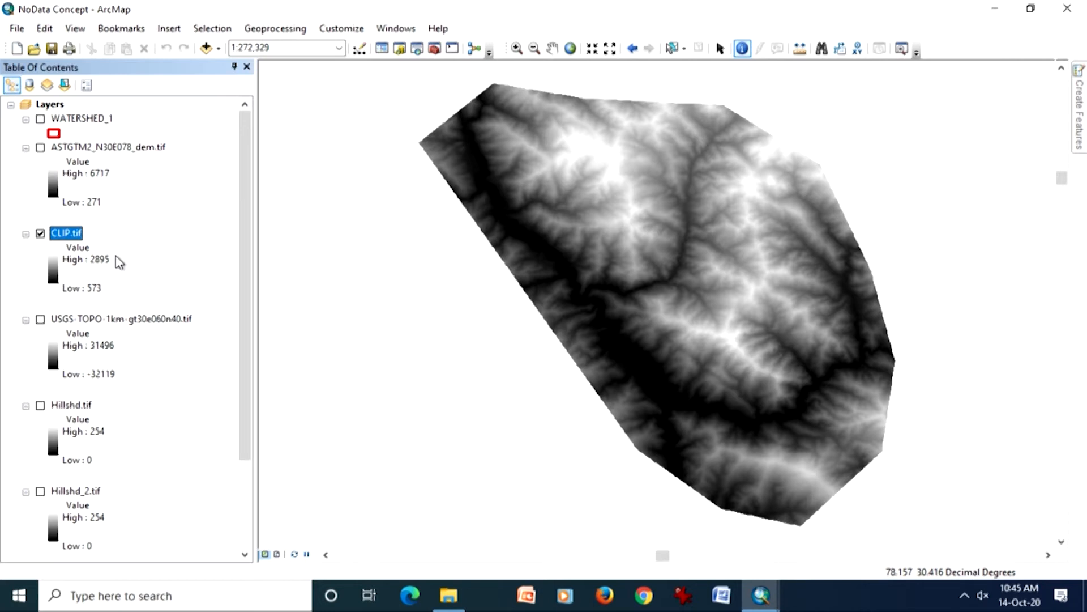
Step: Set the NoData display color of CLIP.tif to lime green in its stretched symbology and apply it
double_click(63, 233)
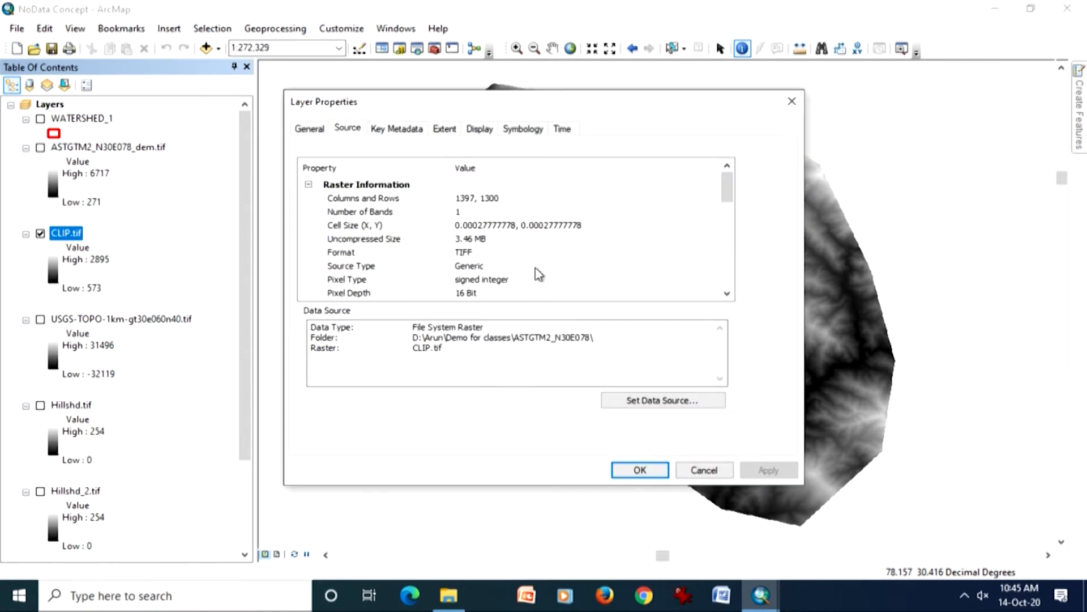
left_click(481, 129)
left_click(515, 129)
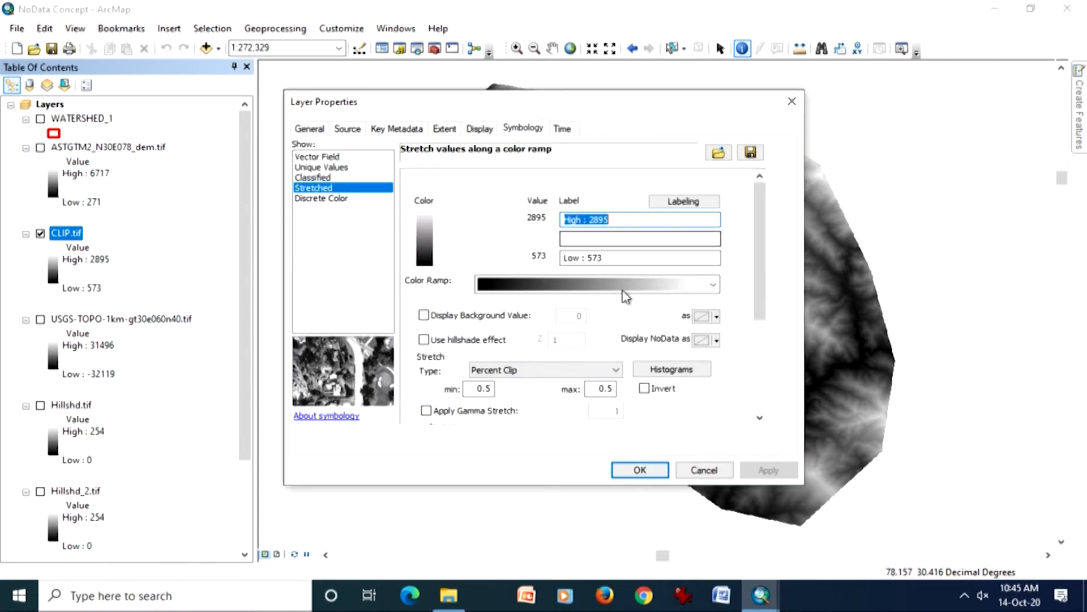
left_click(717, 340)
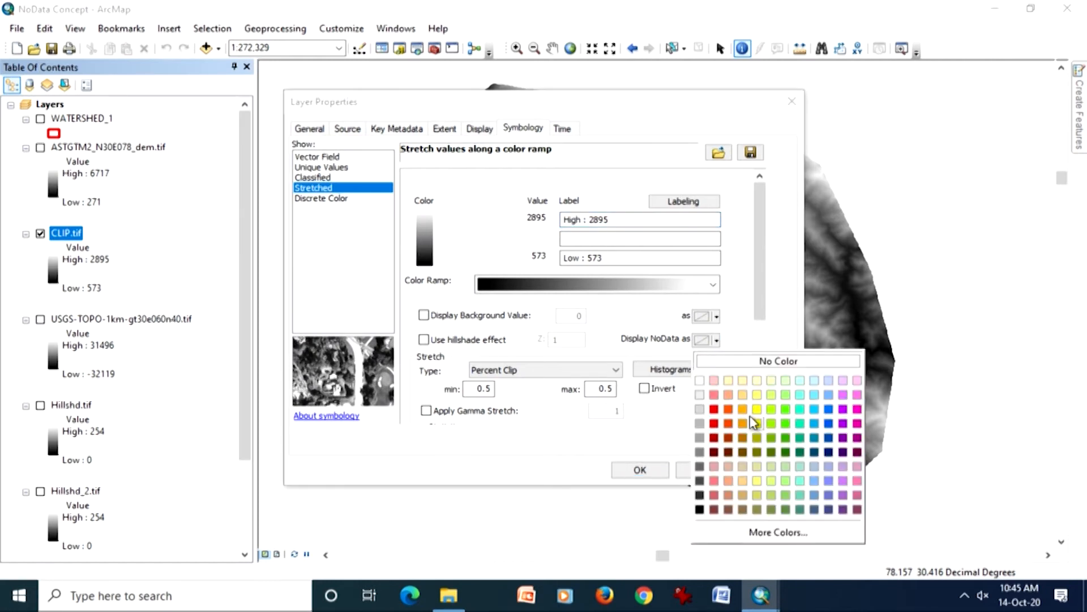
left_click(771, 416)
left_click(759, 471)
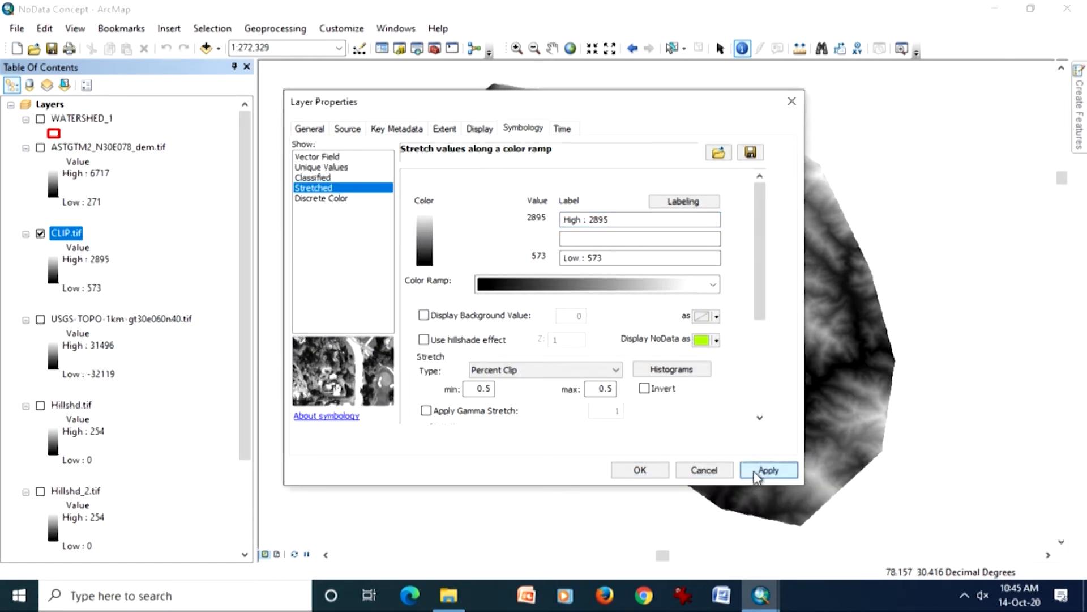
left_click(641, 469)
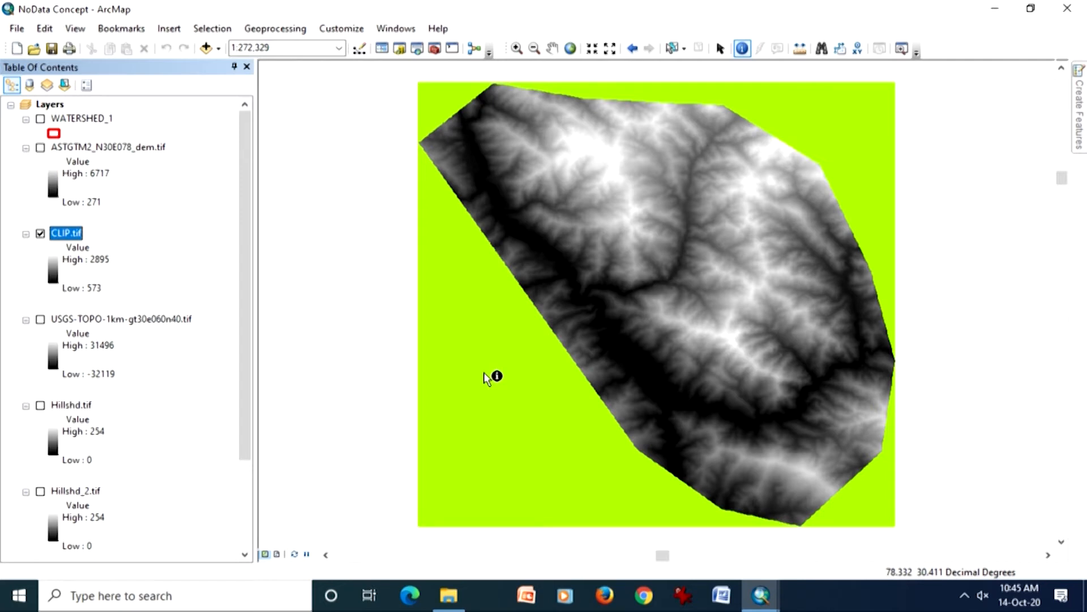
Step: Hide CLIP.tif, show hp-srtm-90m-corrected-dem.img and zoom the map to that layer's extent
left_click(40, 233)
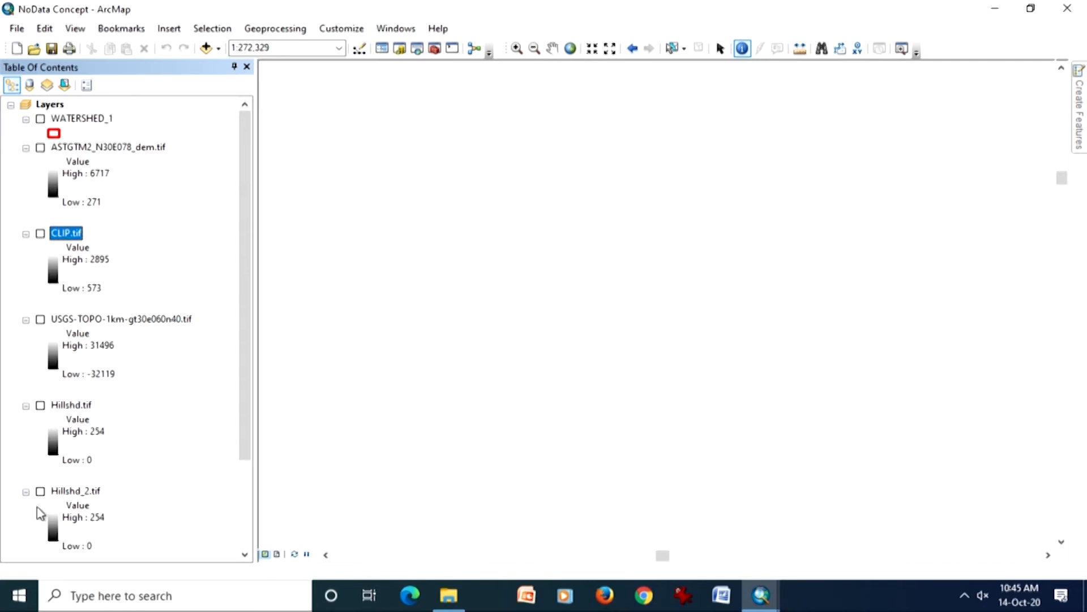
scroll(73, 487, "down", 3)
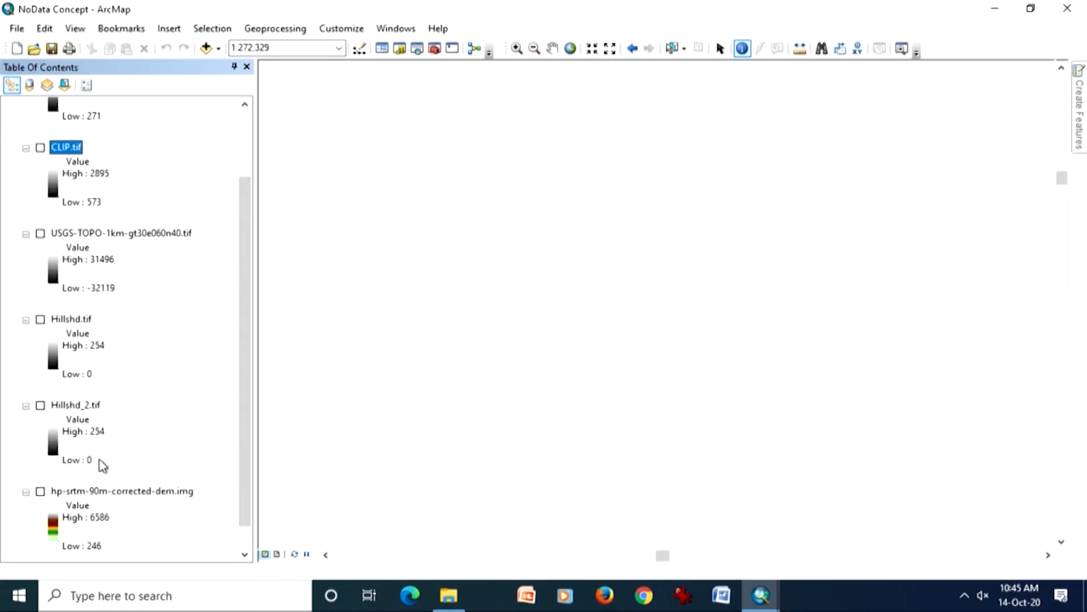
left_click(40, 491)
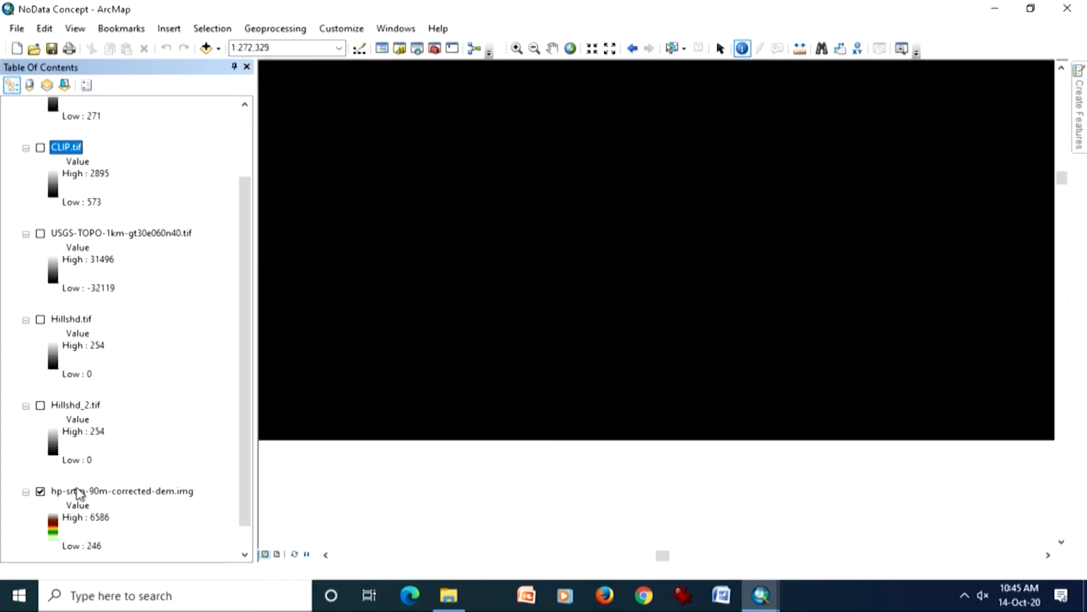
right_click(79, 492)
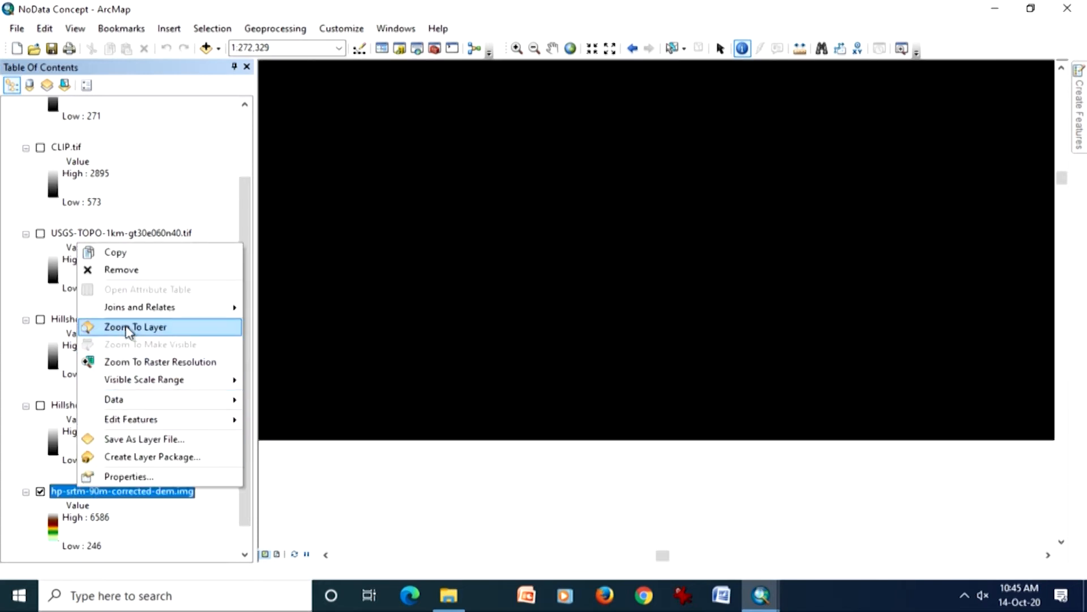
left_click(128, 329)
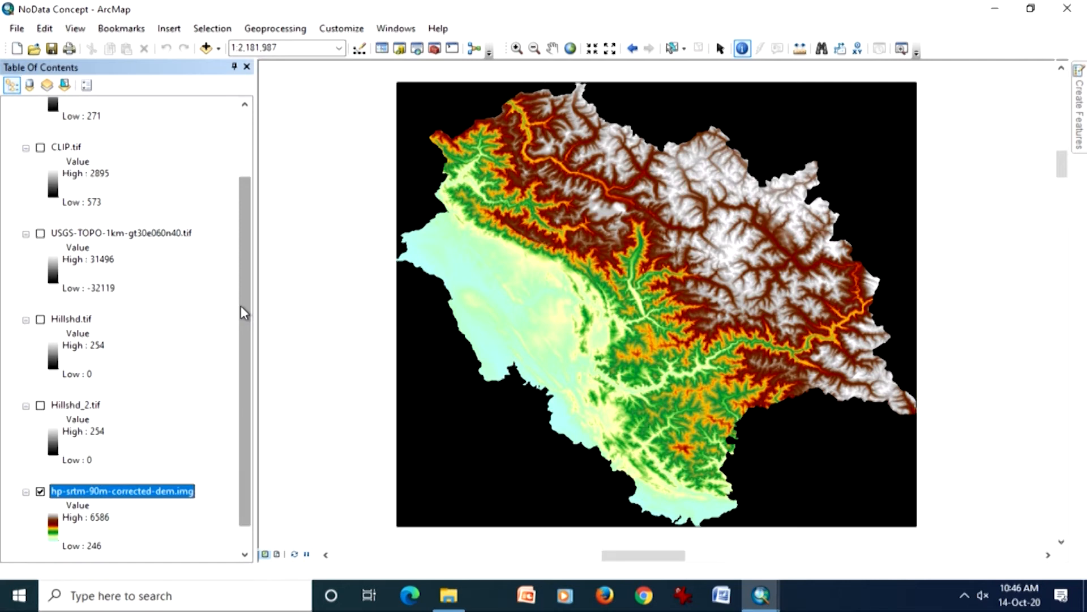
Step: Set the NoData display of hp-srtm-90m-corrected-dem.img to No Color and apply it
scroll(245, 372, "down", 1)
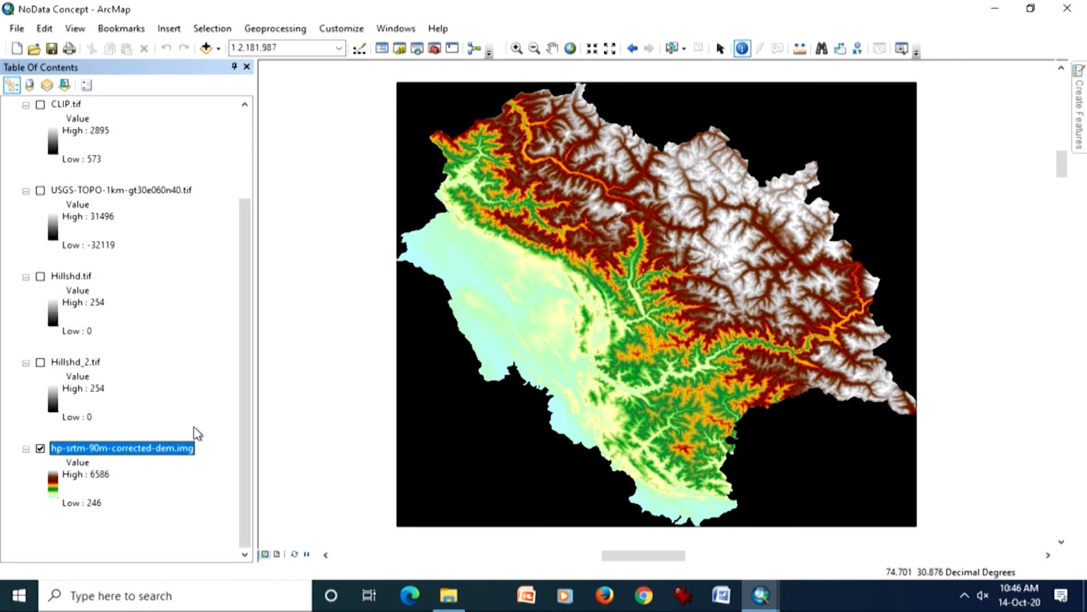
double_click(177, 448)
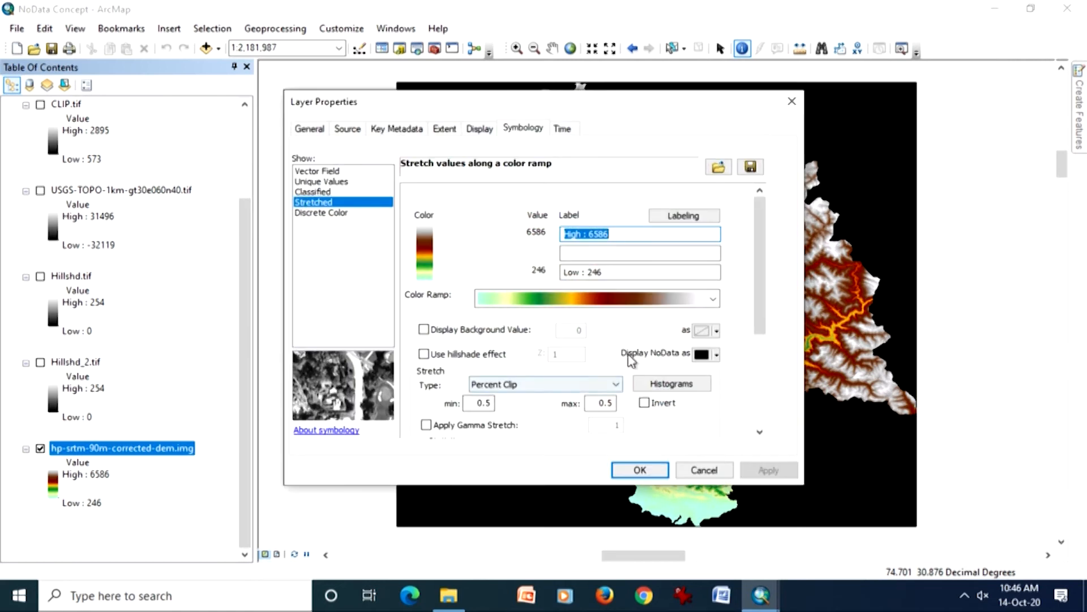
left_click(715, 356)
left_click(724, 379)
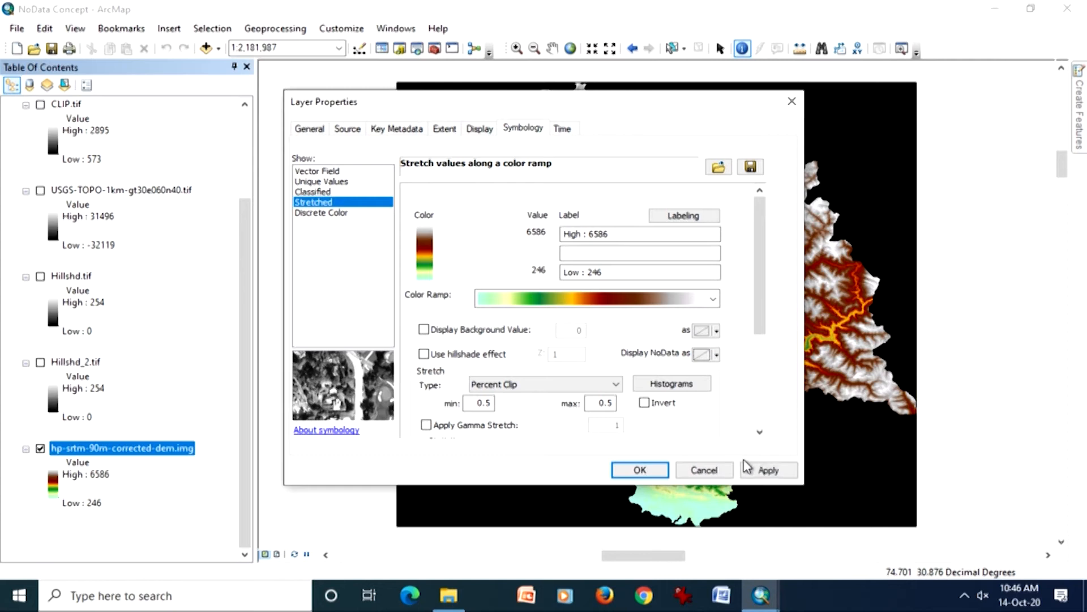
left_click(766, 470)
left_click(640, 470)
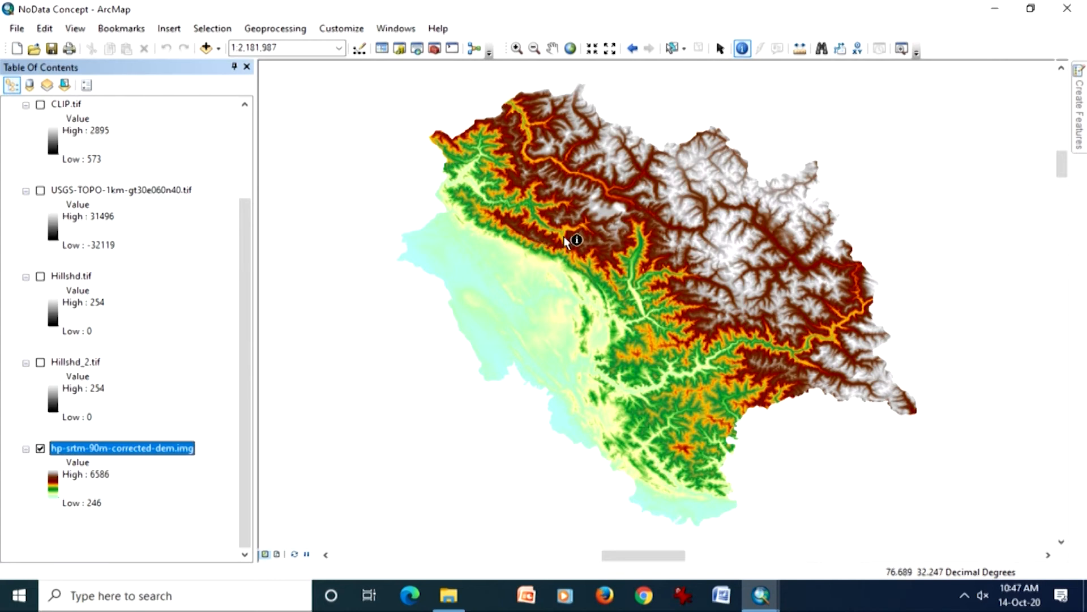
Step: Add the elevgrd raster from the tutorial data folder under C:\ESRI\AV_GIS30\AVTUTOR and zoom to its extent
left_click_drag(245, 347, 266, 239)
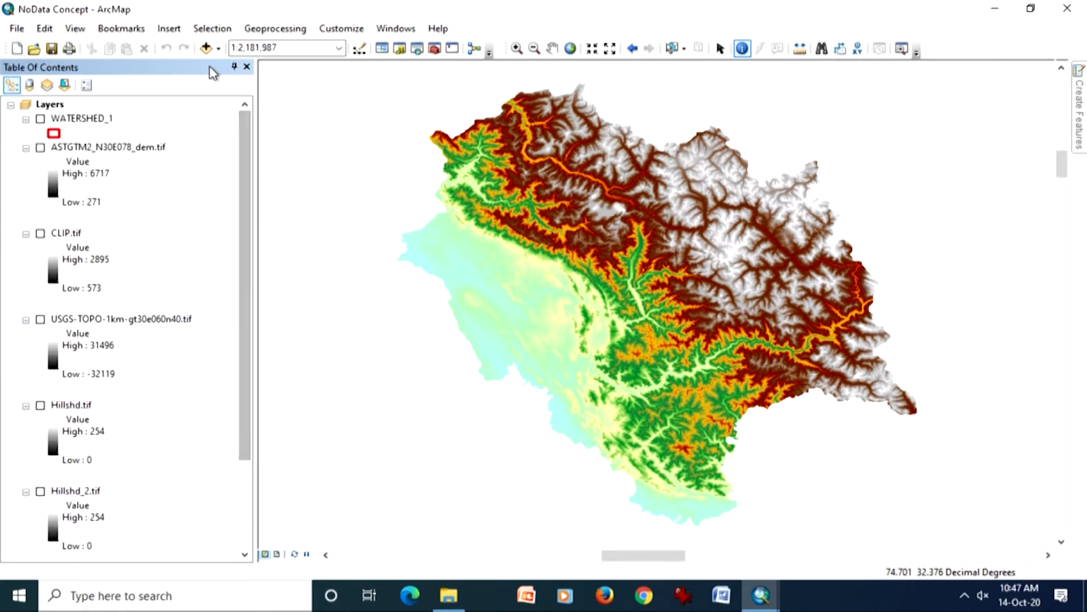
left_click(206, 48)
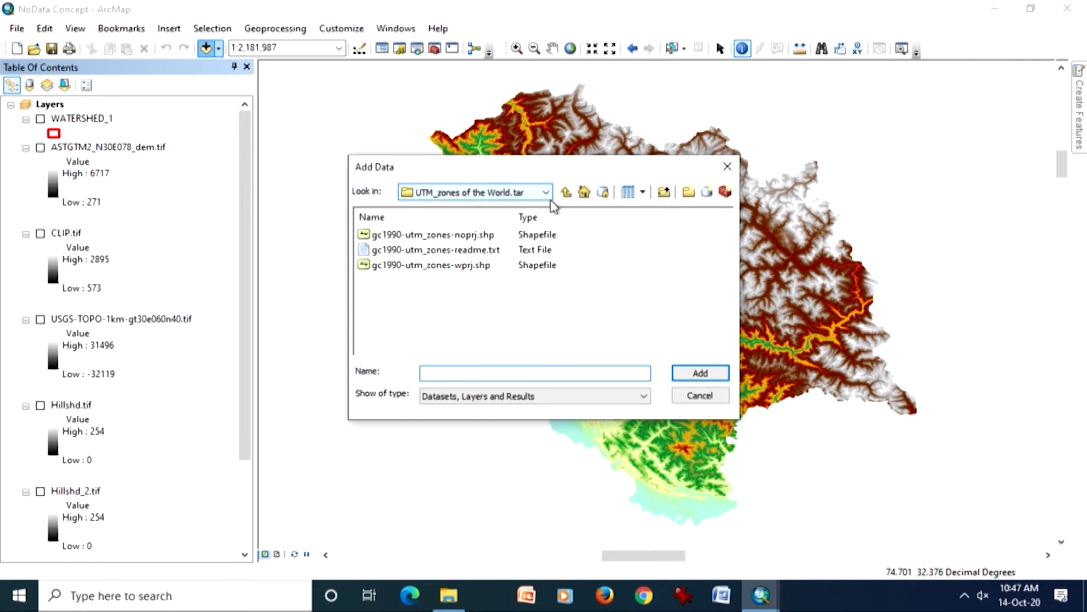
left_click(567, 192)
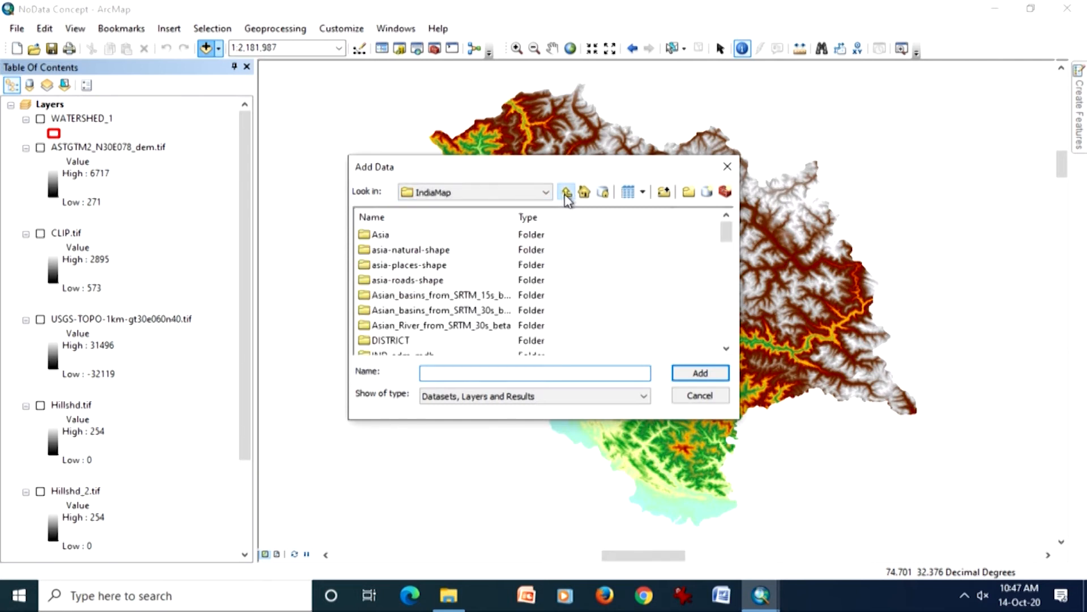
left_click(566, 193)
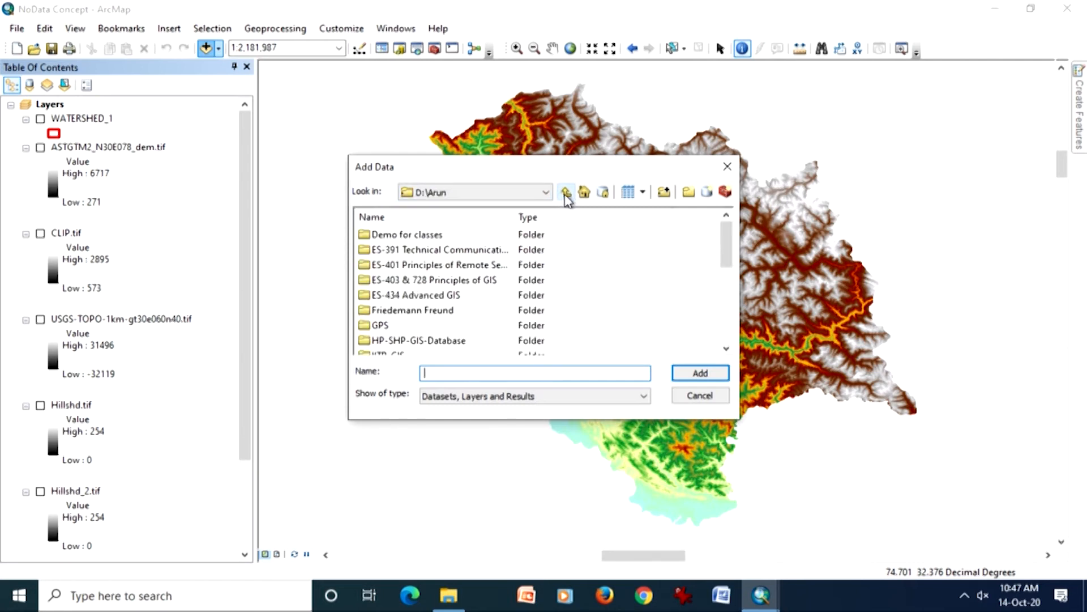
left_click(565, 194)
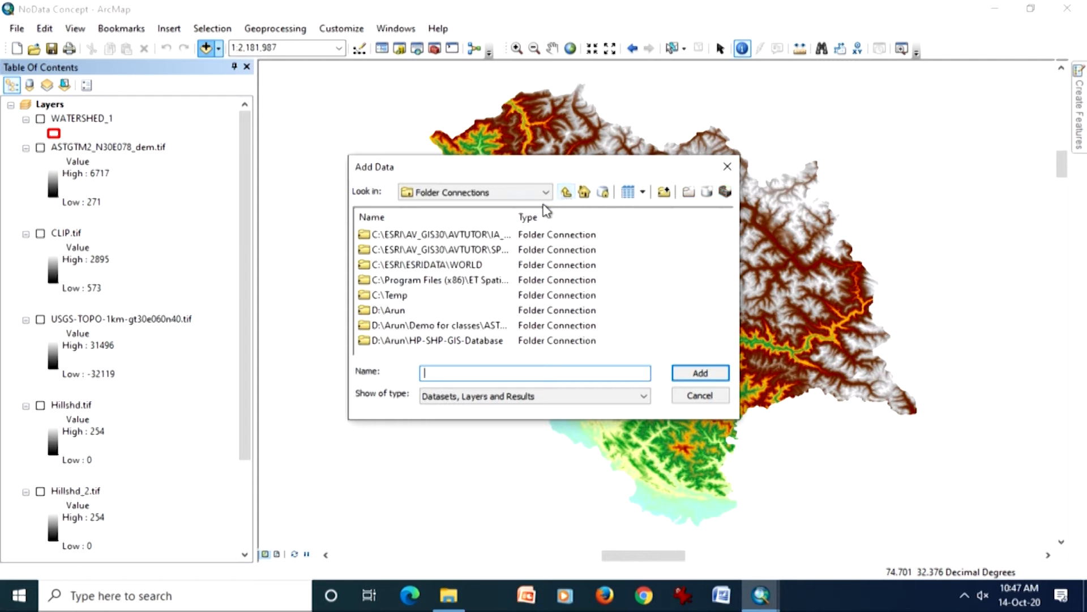
double_click(498, 250)
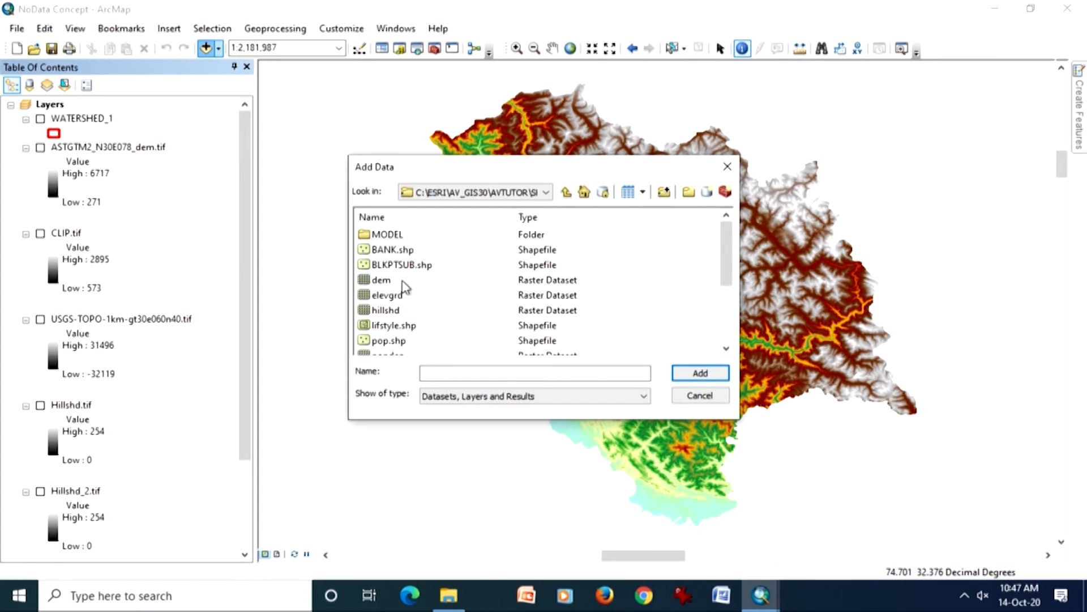
double_click(391, 296)
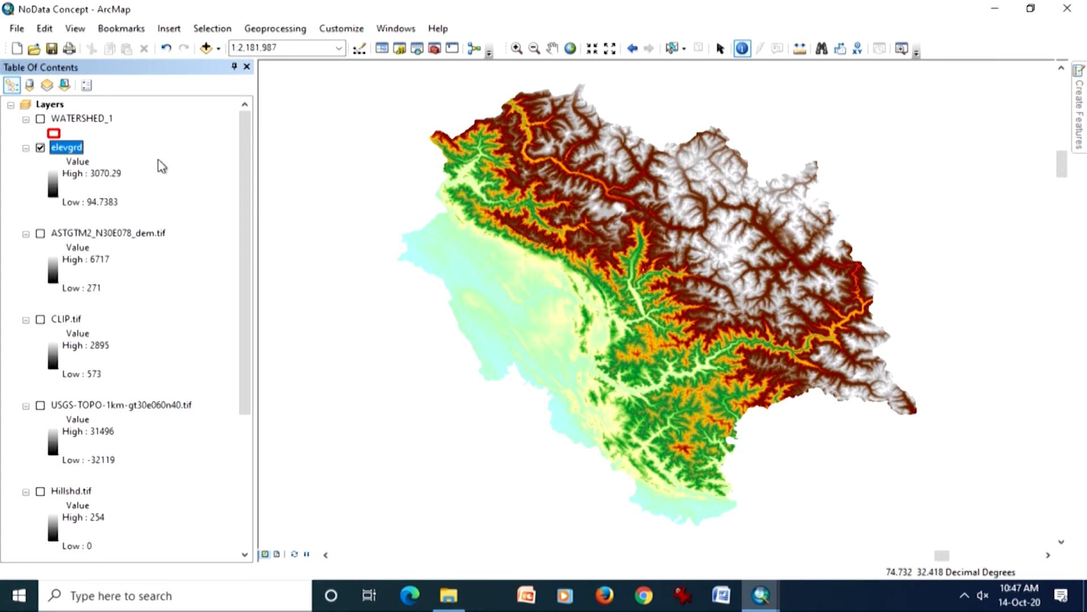
right_click(72, 153)
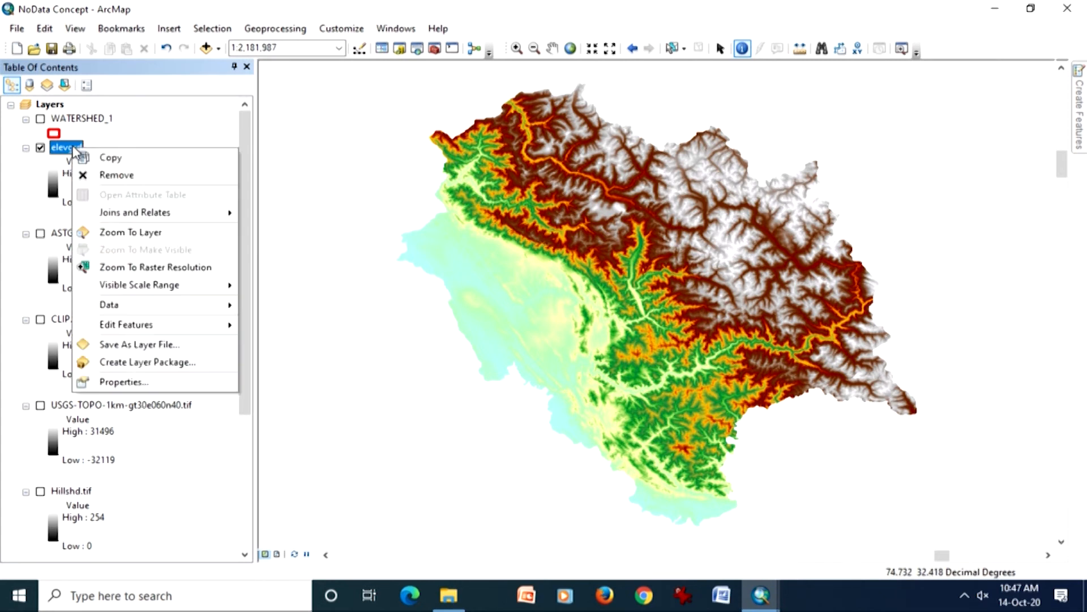
left_click(105, 233)
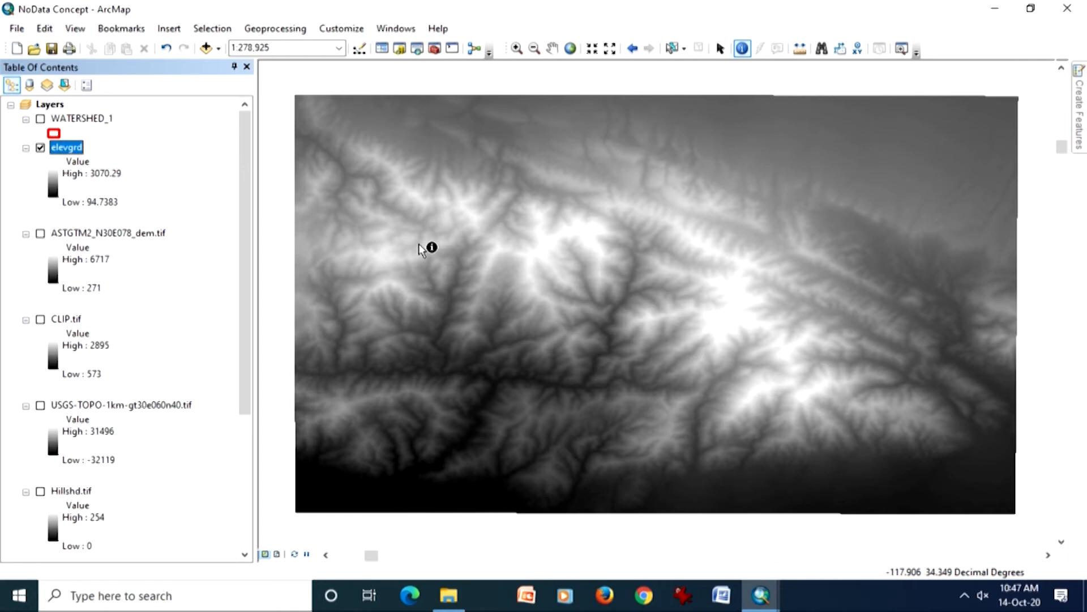
Step: Add a second copy of the elevgrd raster from the same folder
left_click(205, 49)
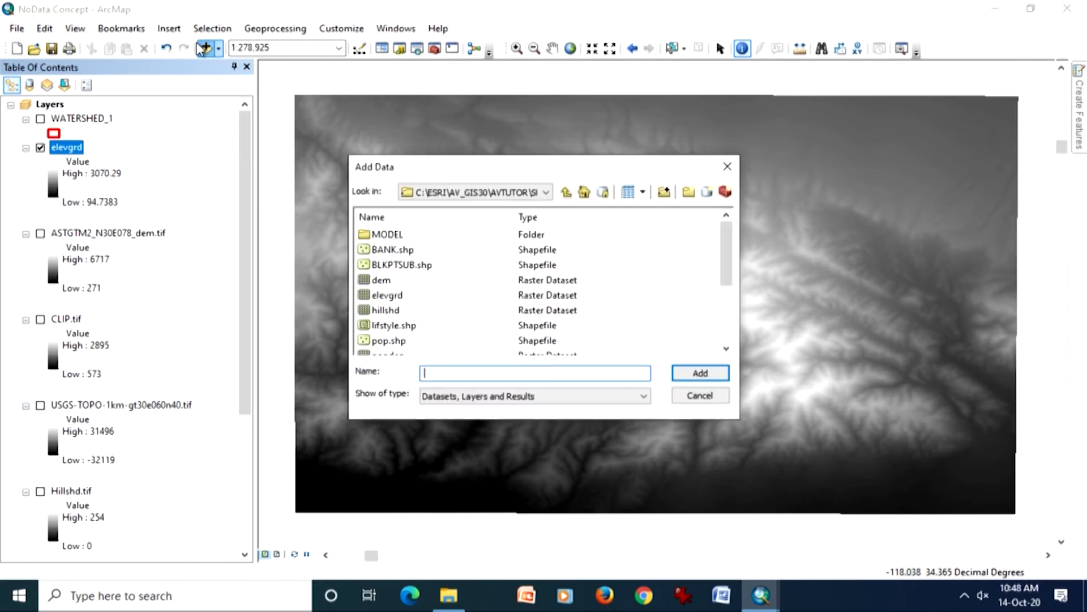
double_click(391, 295)
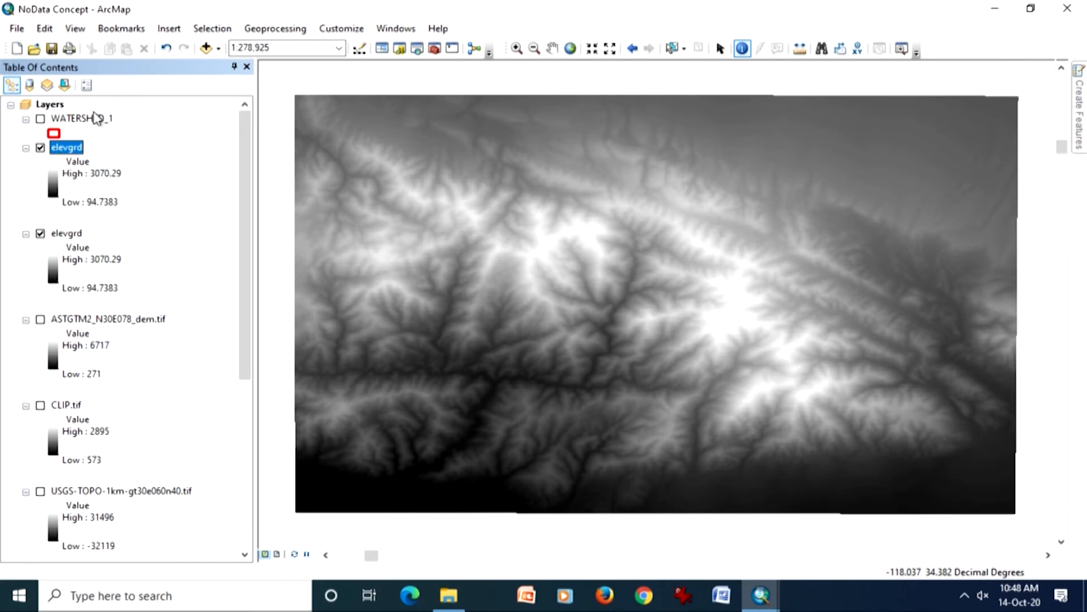
Step: Add the hillshd raster from the same tutorial folder and remove the duplicate elevgrd layer
left_click(206, 47)
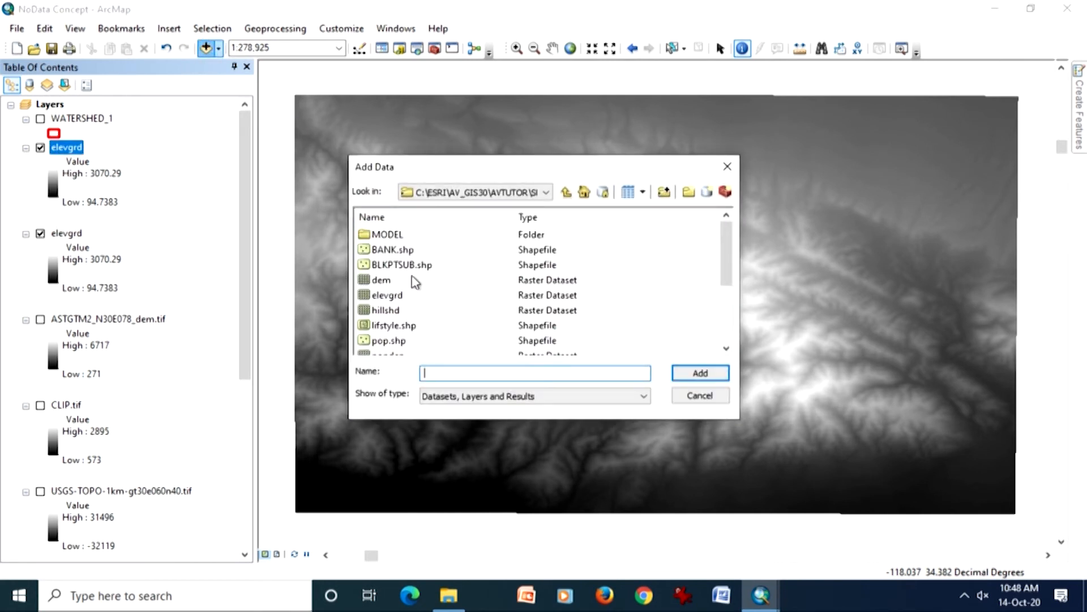
left_click(397, 311)
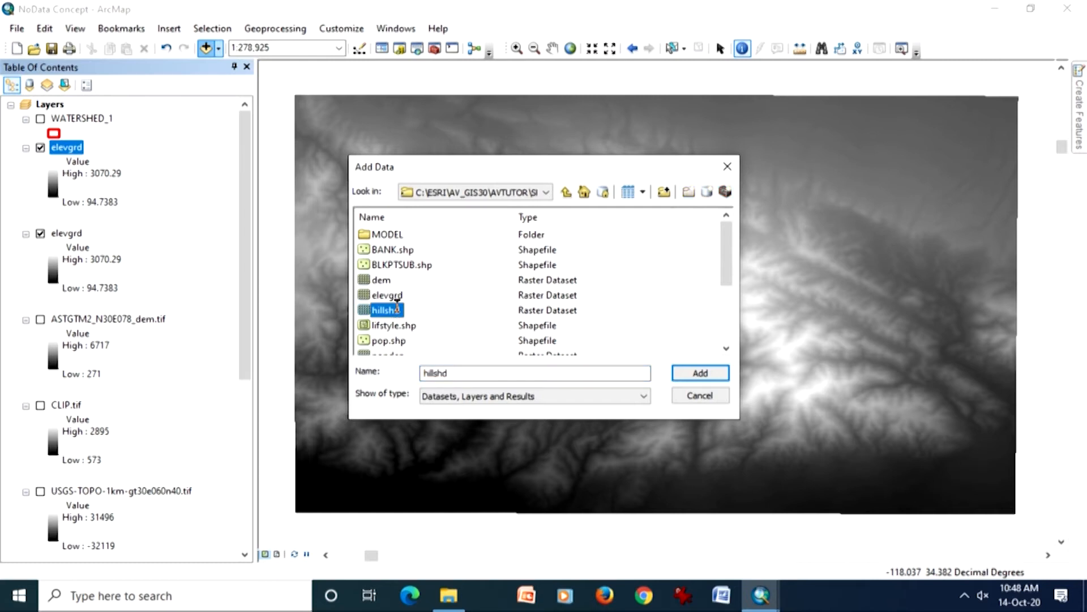
left_click(375, 310)
left_click(364, 311)
left_click(690, 375)
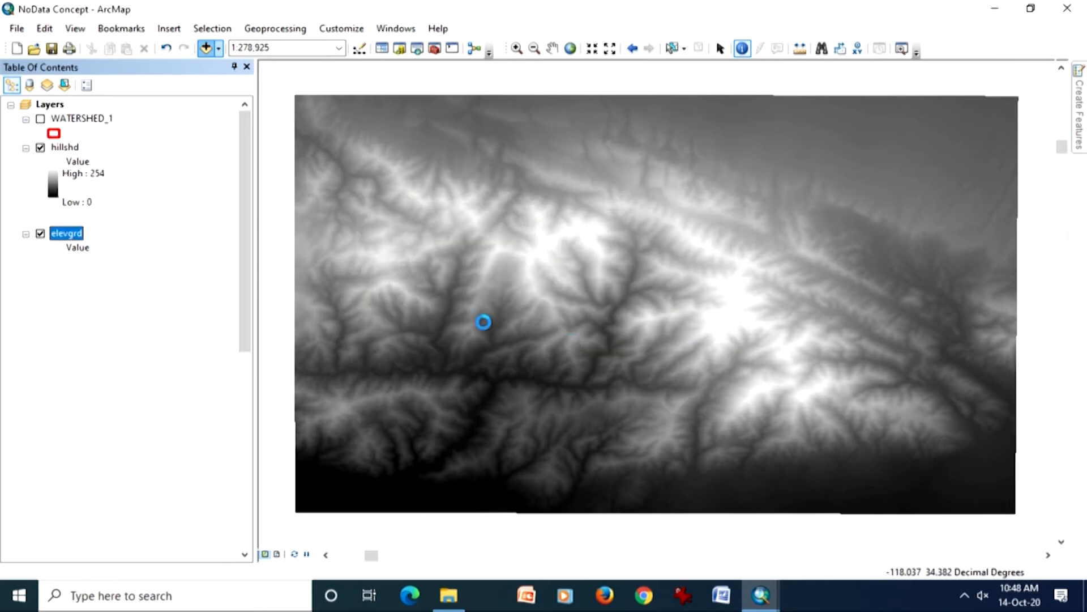
right_click(67, 233)
left_click(103, 257)
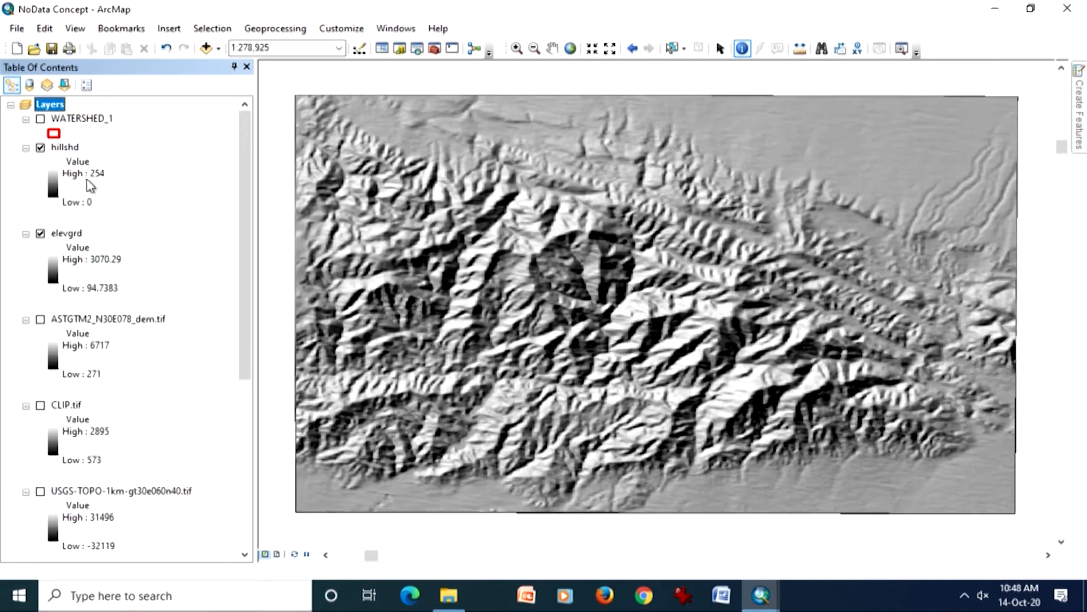
Step: Compare the hillshd and elevgrd rasters by switching the hillshd layer off and on twice
left_click(40, 147)
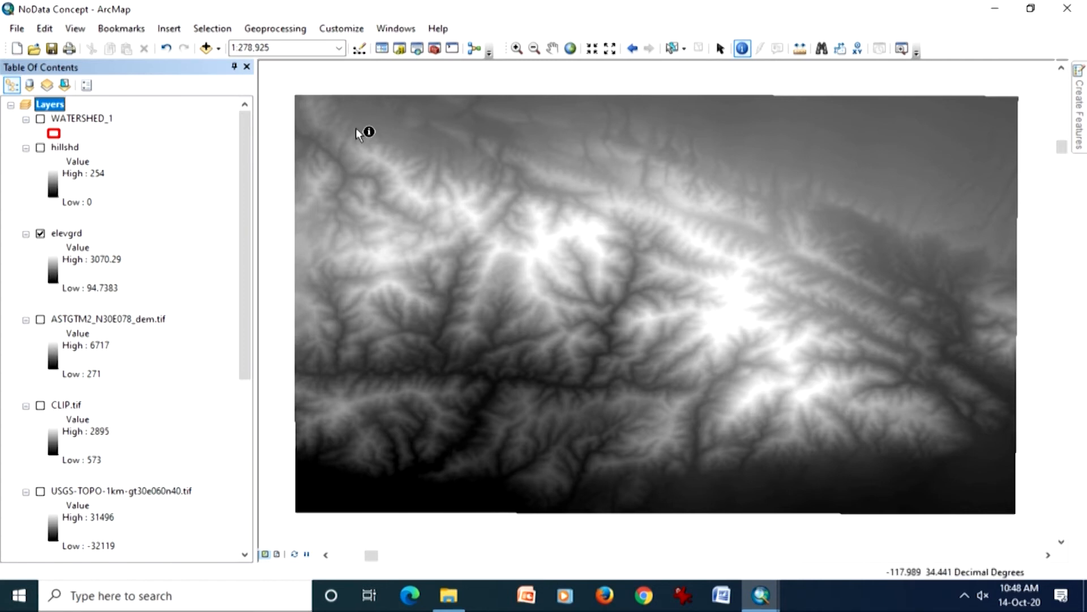
left_click(40, 147)
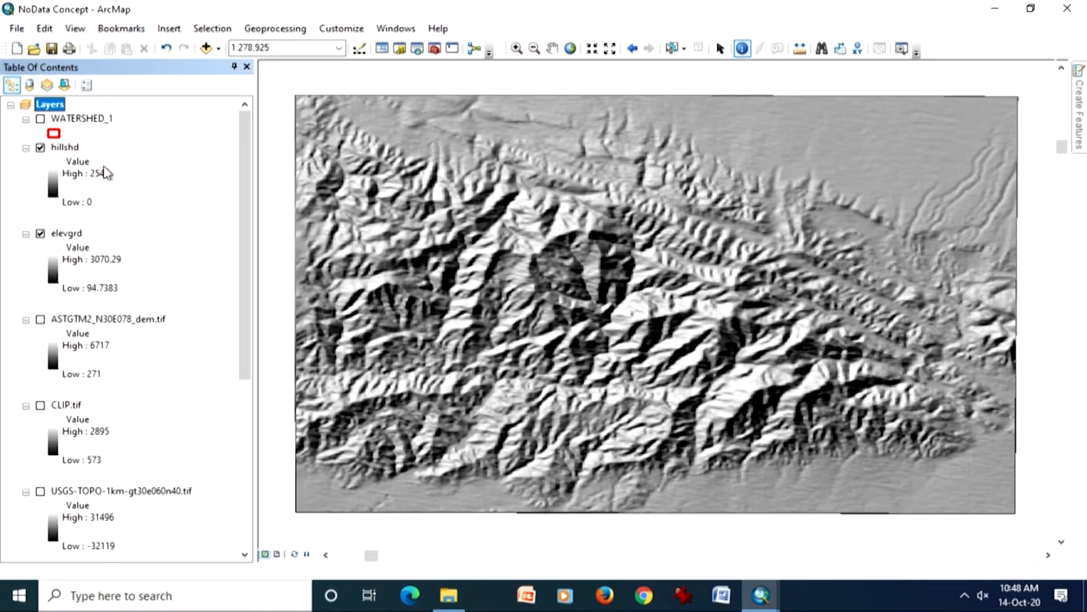
left_click(40, 148)
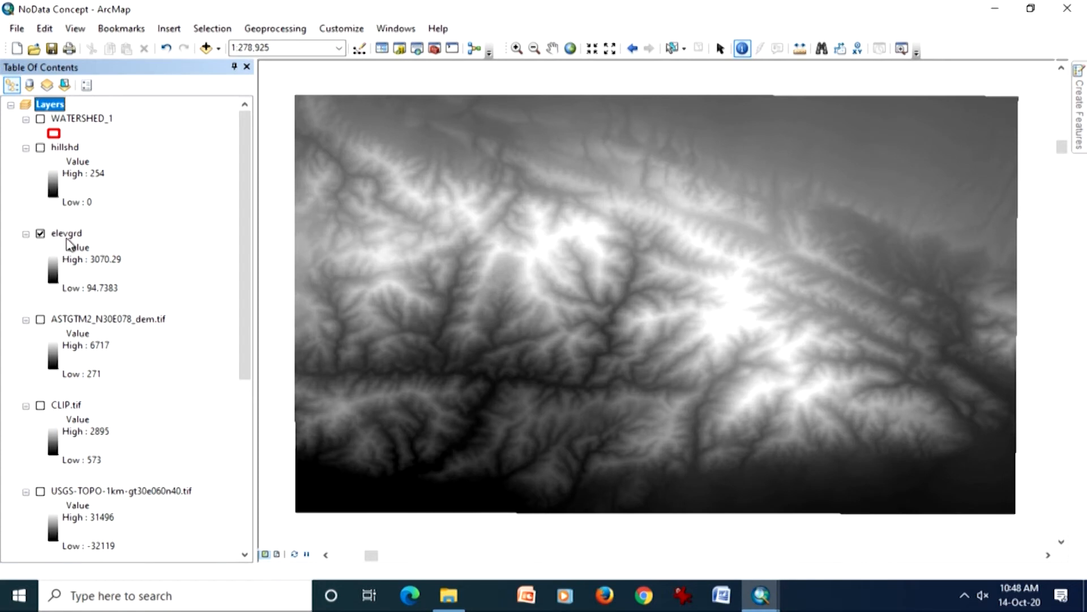
left_click(41, 149)
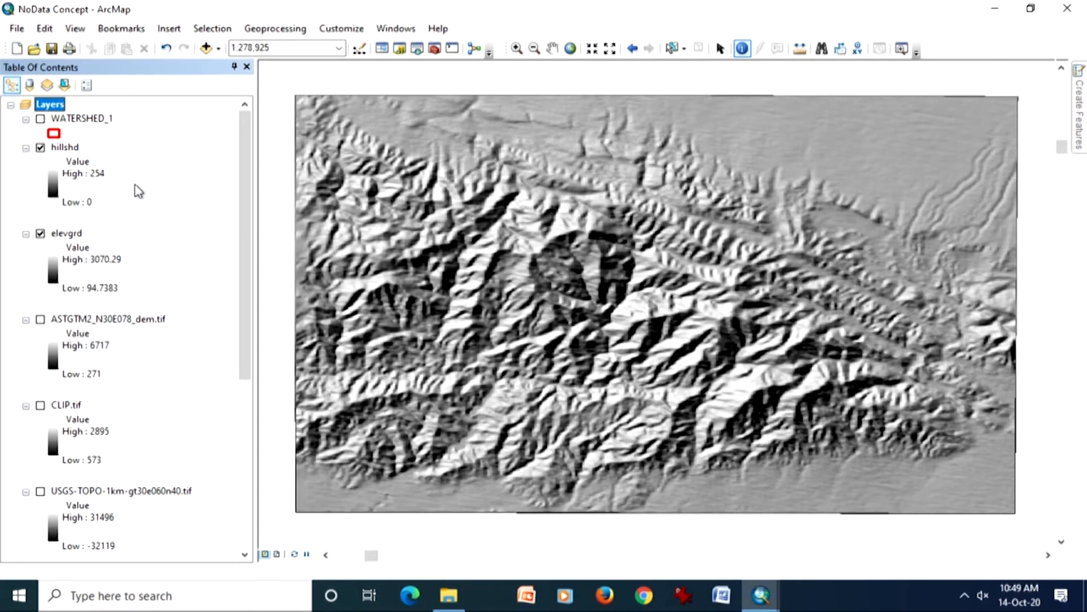
Step: Switch the hillshd layer off and on for comparison, and move the elevgrd layer above hillshd
left_click(40, 148)
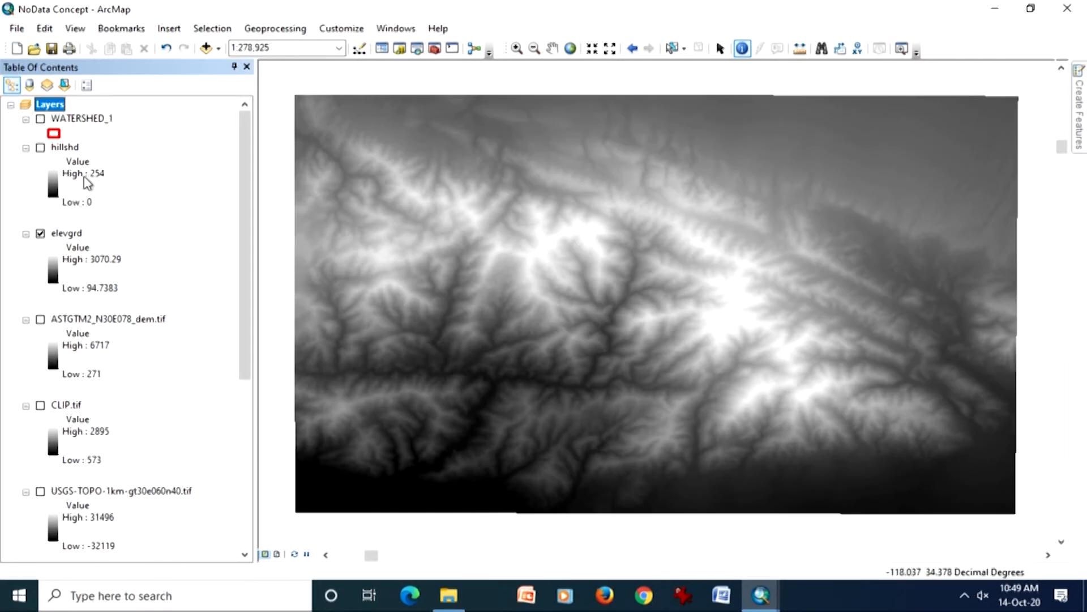
left_click(41, 148)
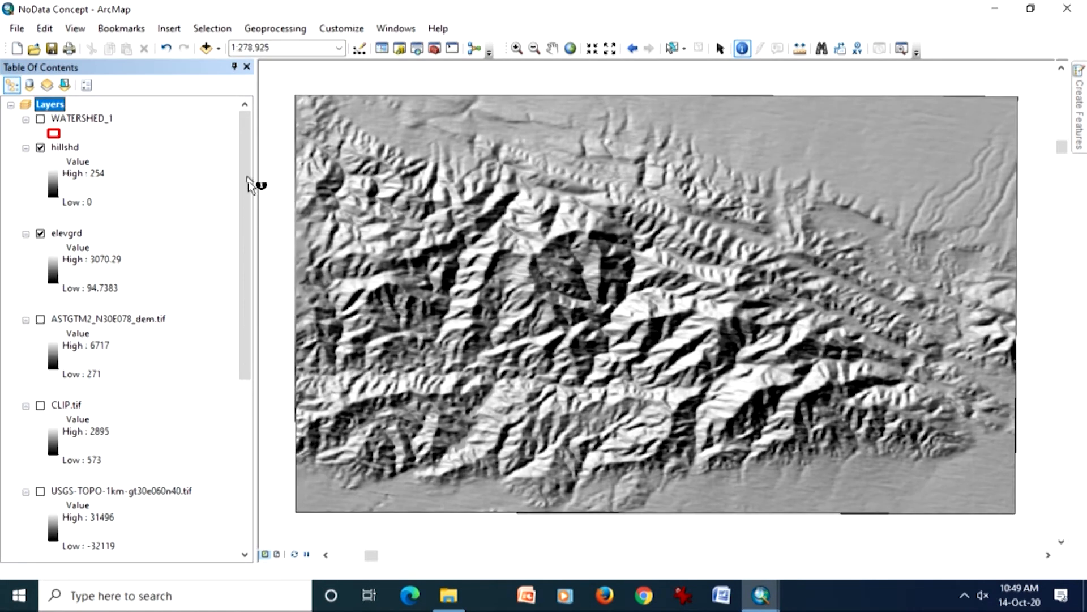
left_click(66, 233)
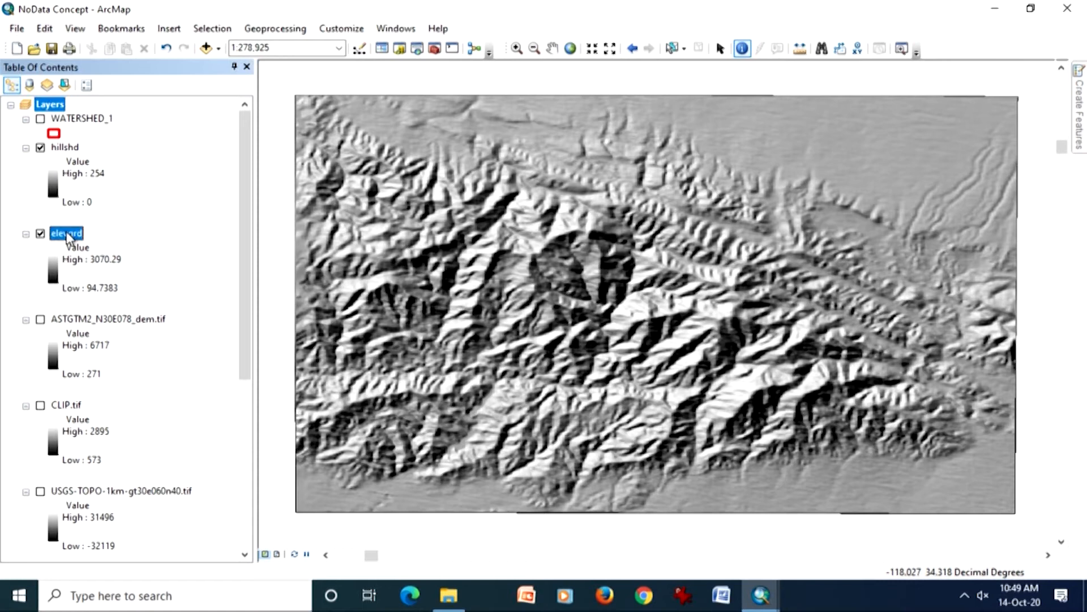
left_click_drag(66, 233, 82, 149)
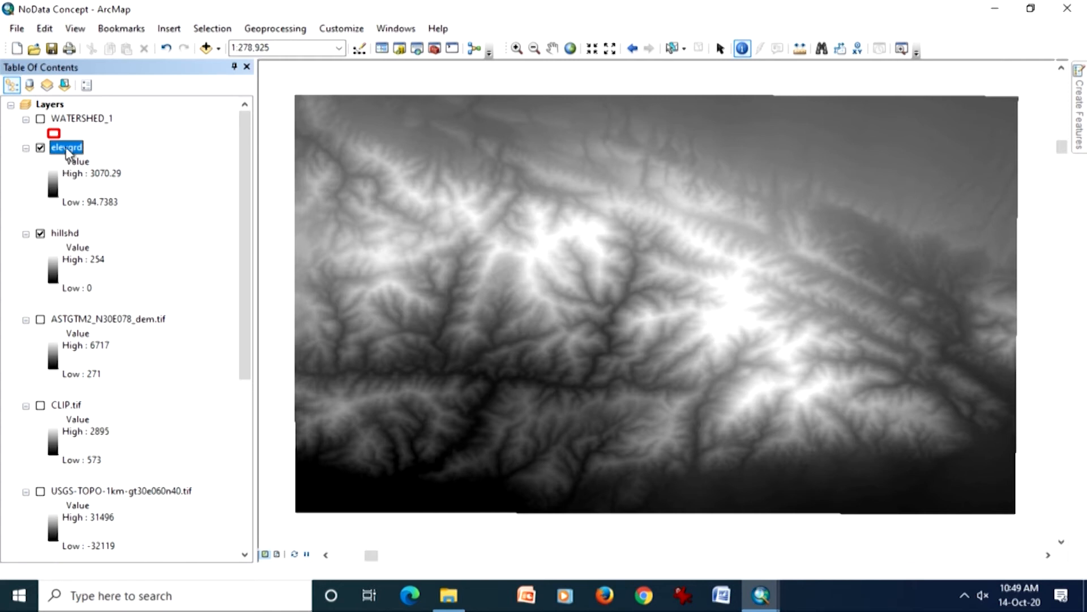
Step: Recolor the elevgrd raster with the multicolor ramp running from white and magenta through blue, green and yellow to dark red
left_click(55, 187)
left_click_drag(144, 201, 381, 245)
left_click(432, 286)
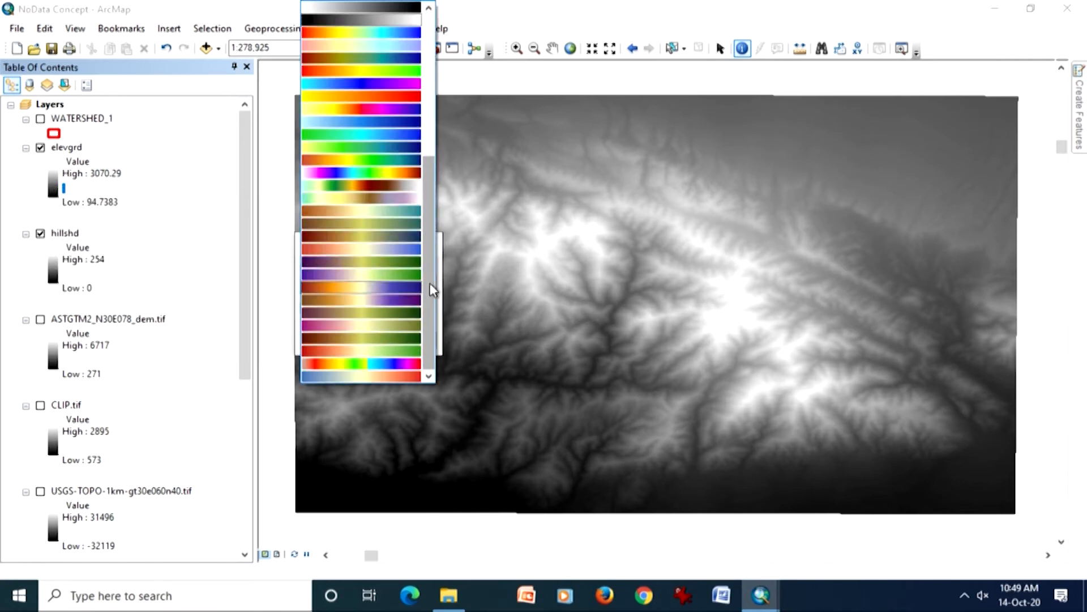
left_click(391, 174)
left_click(349, 342)
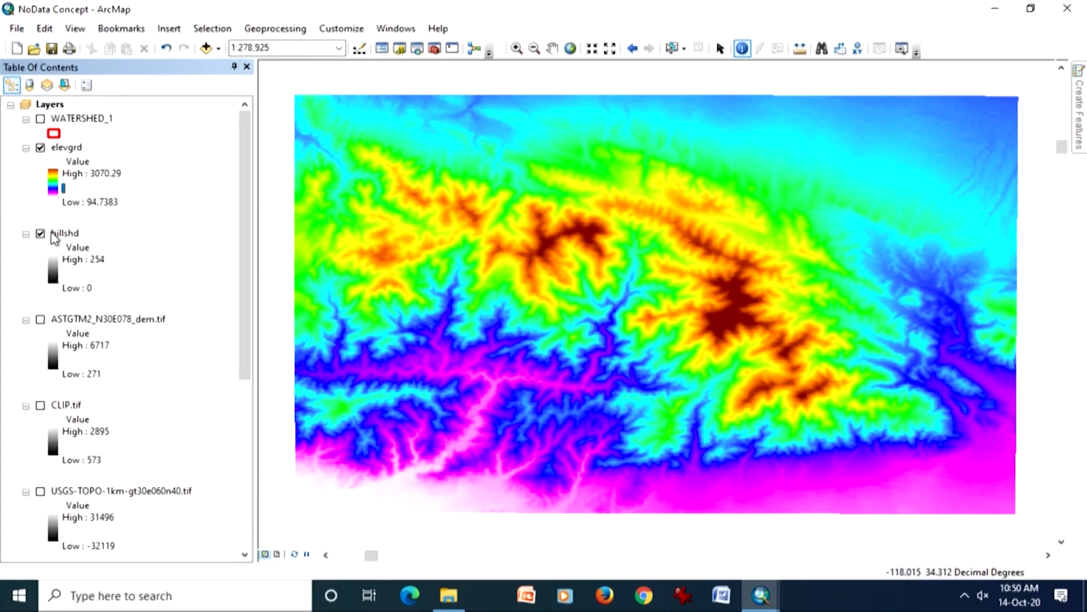
Step: Set the elevgrd layer's transparency to 50% and switch the layer off and on over the hillshd raster
double_click(74, 148)
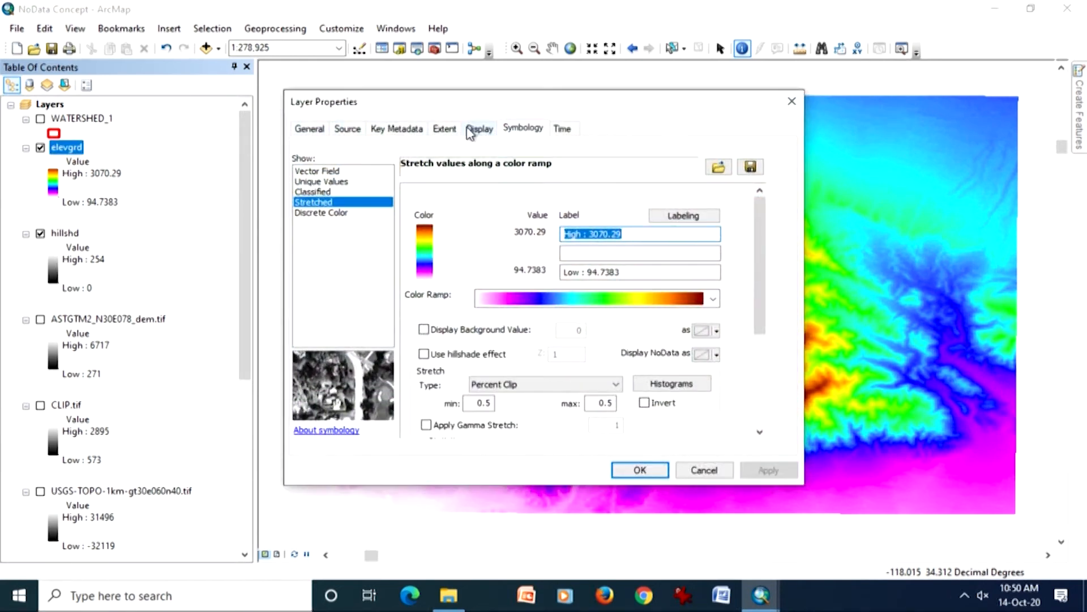
left_click(465, 135)
left_click(435, 301)
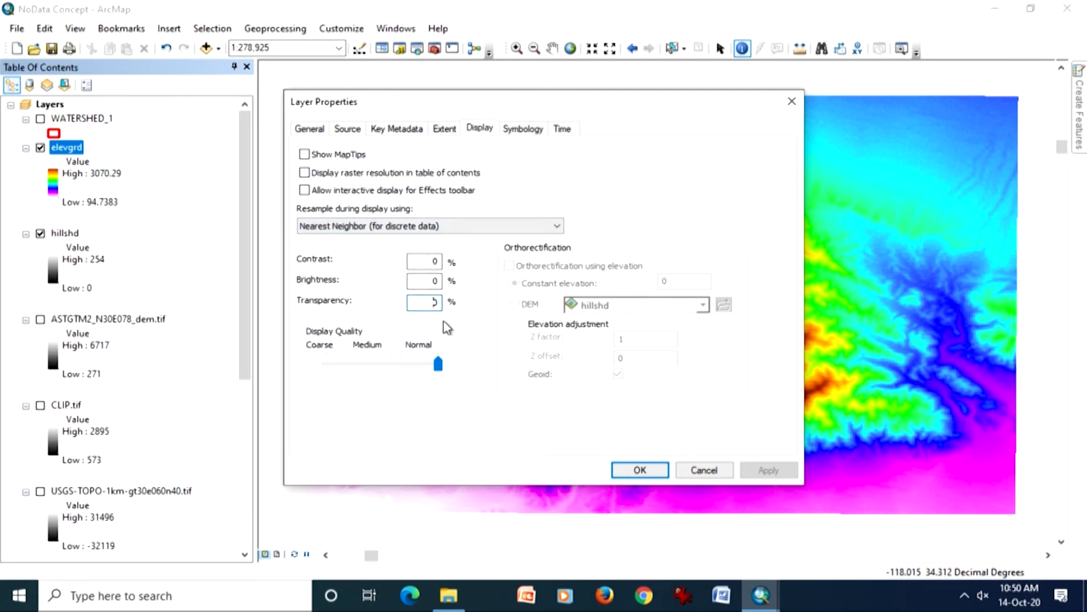
type("50")
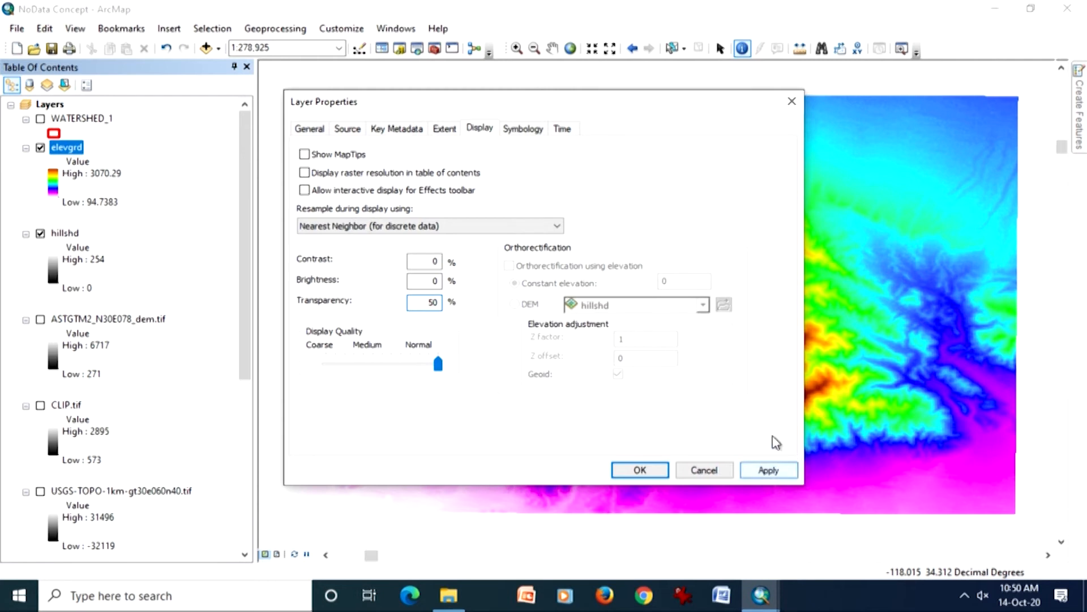
left_click_drag(638, 111, 241, 121)
left_click(367, 482)
left_click(241, 484)
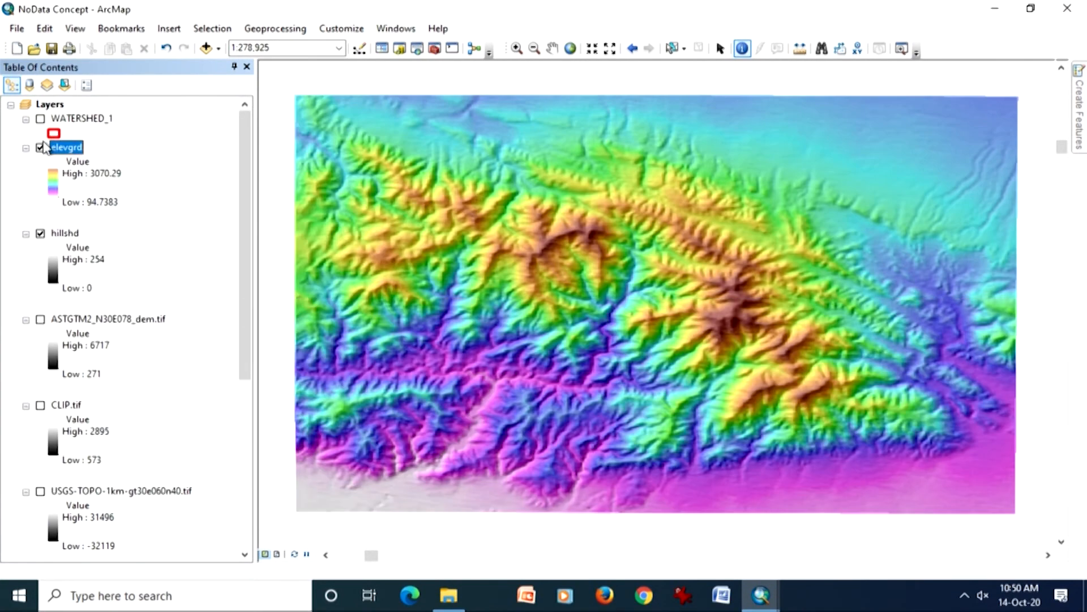
left_click(39, 148)
left_click(40, 149)
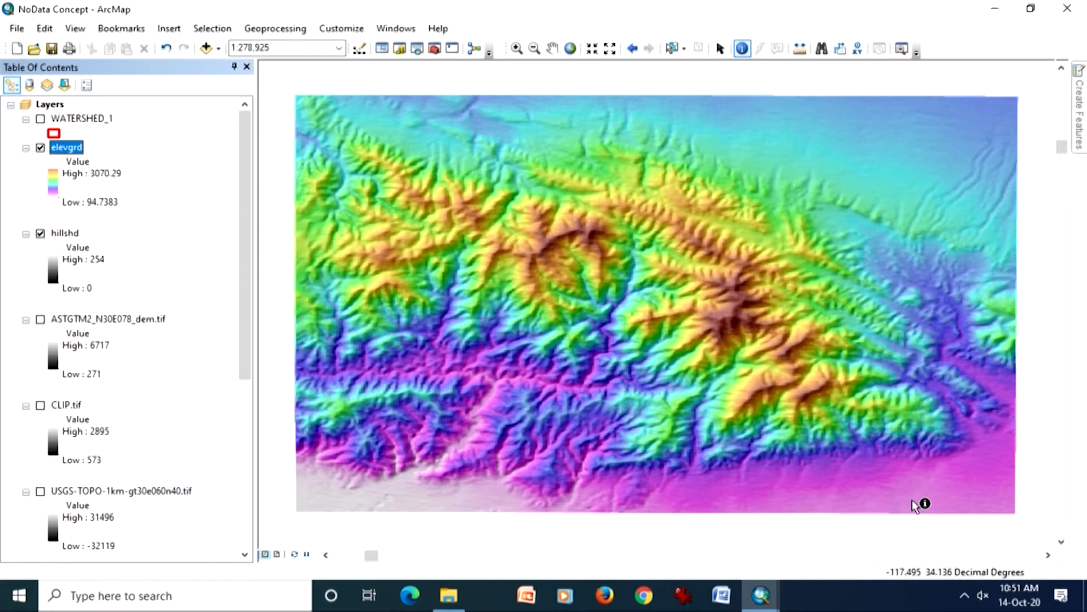
Step: Close the Extract by Polygon tool and open the Different Projection map document without saving changes to NoData Concept
mouse_move(761, 595)
left_click(848, 485)
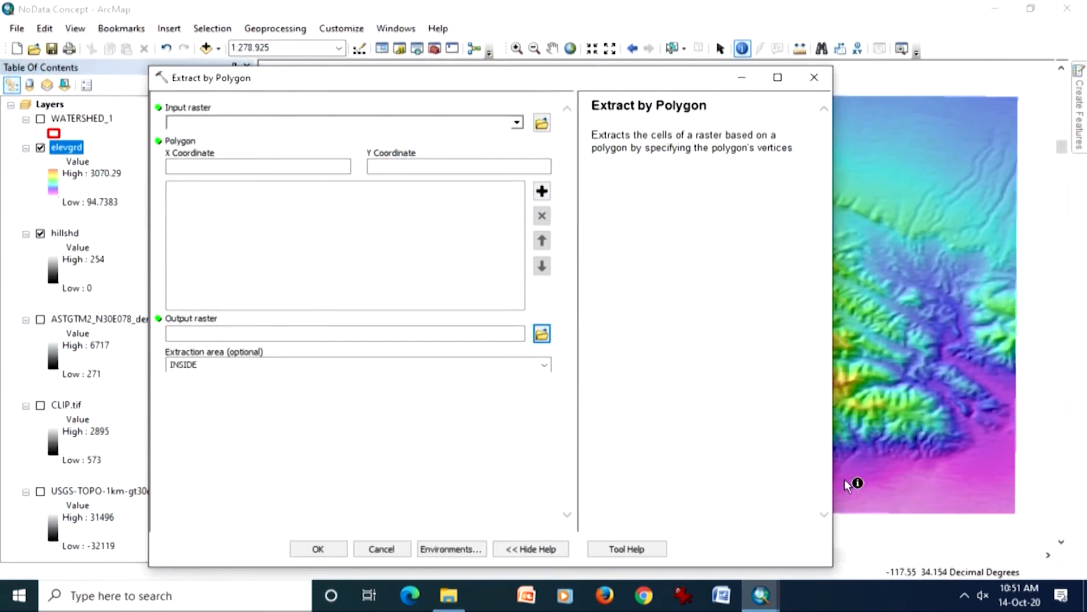
left_click(815, 77)
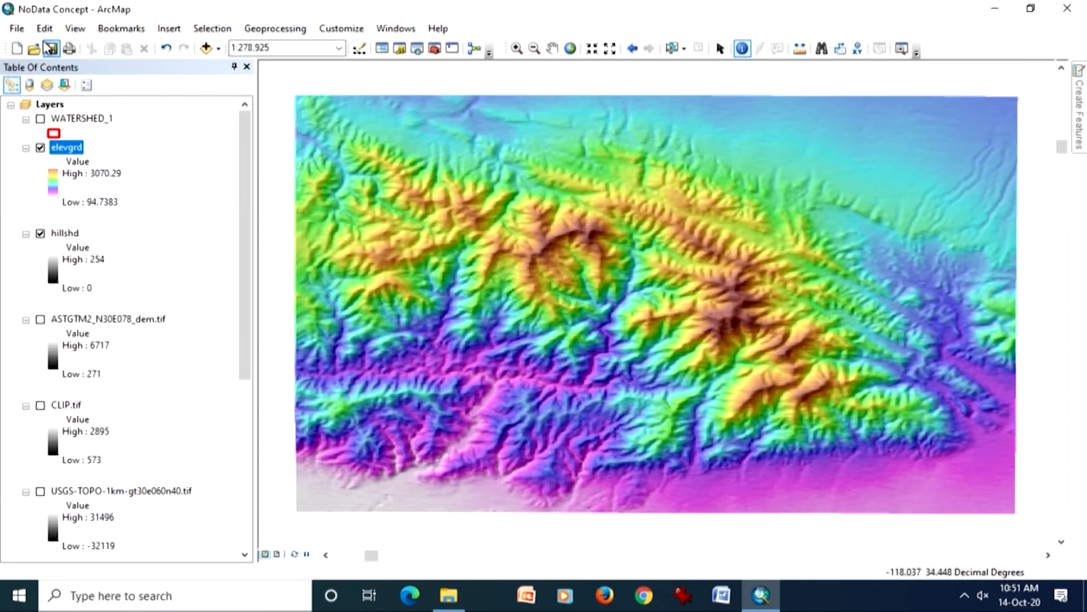
left_click(22, 30)
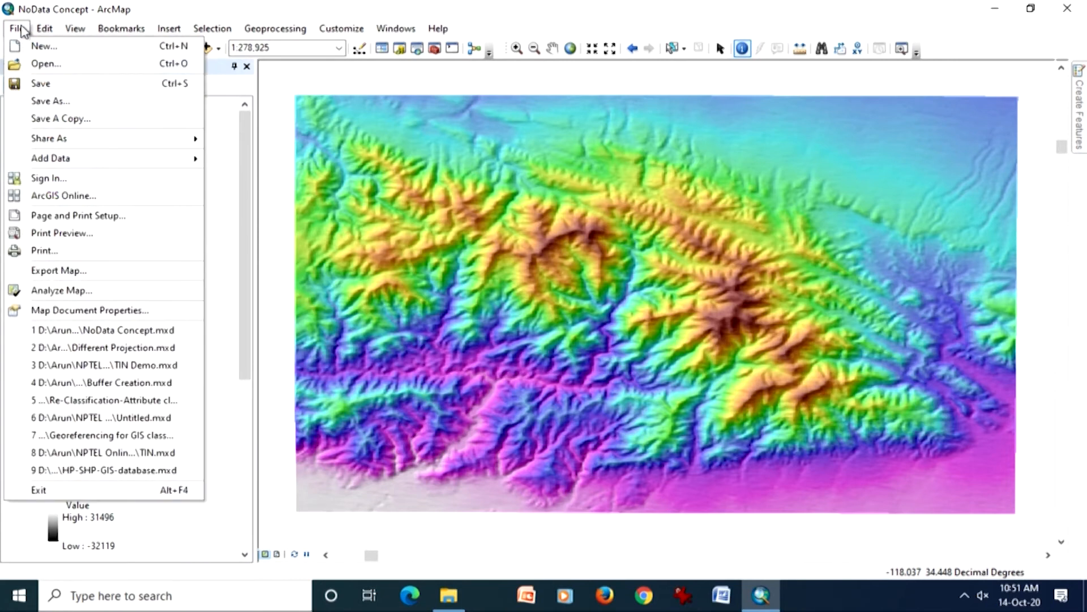
left_click(45, 64)
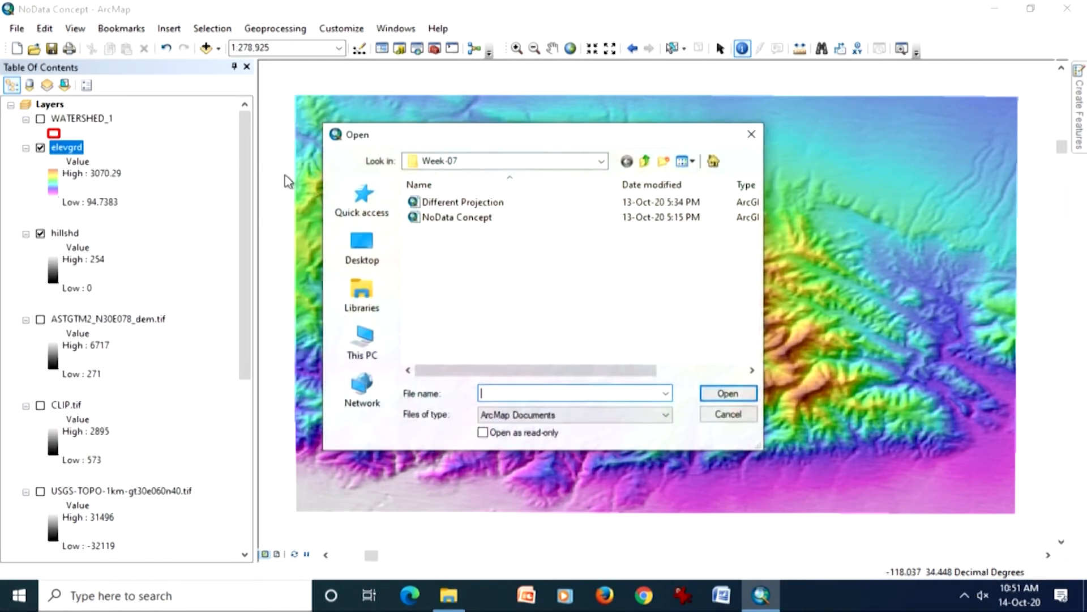
double_click(456, 203)
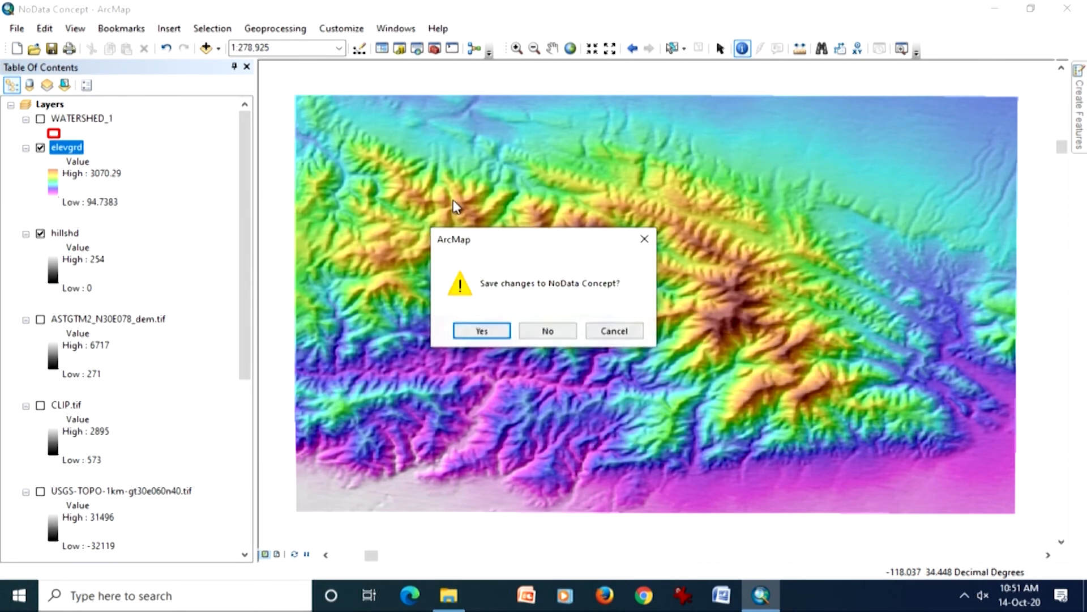
left_click(539, 331)
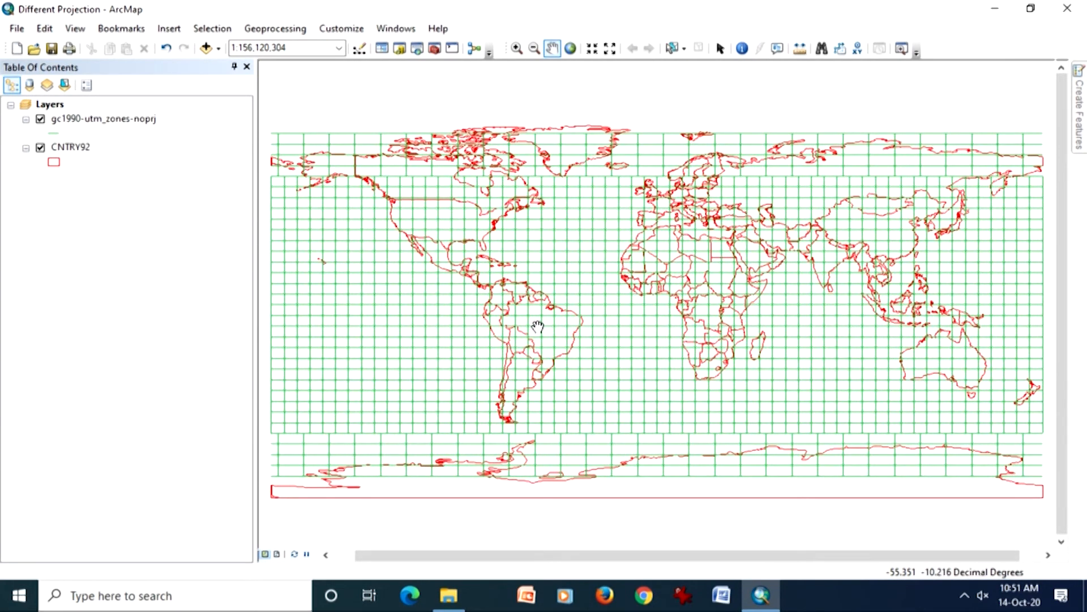
Step: Switch the gc1990-utm_zones-noprj grid off and on over the country outlines, and zoom in on India
left_click(41, 119)
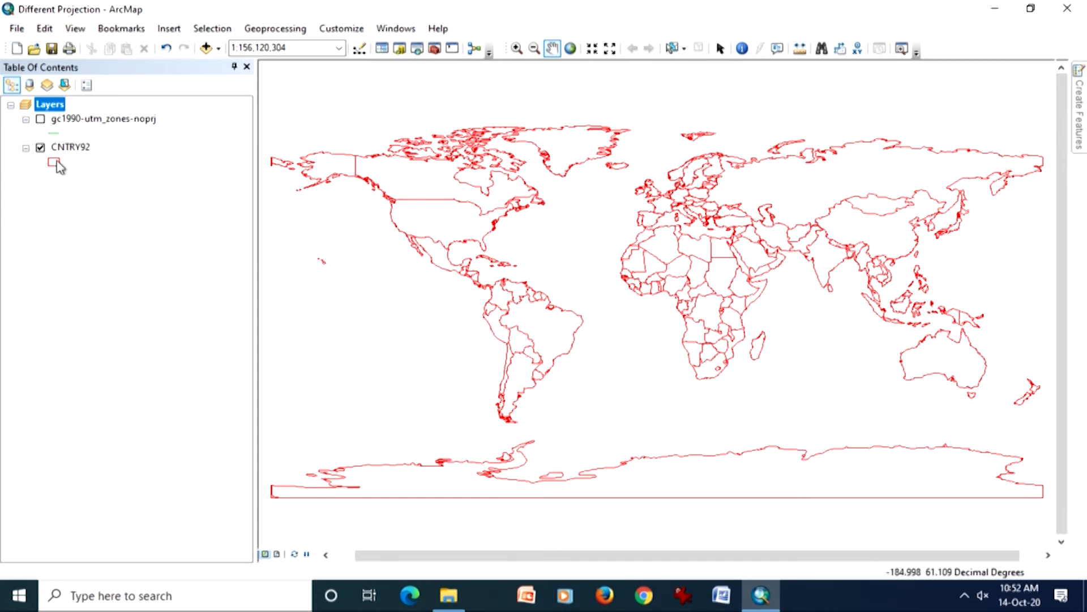
left_click(41, 119)
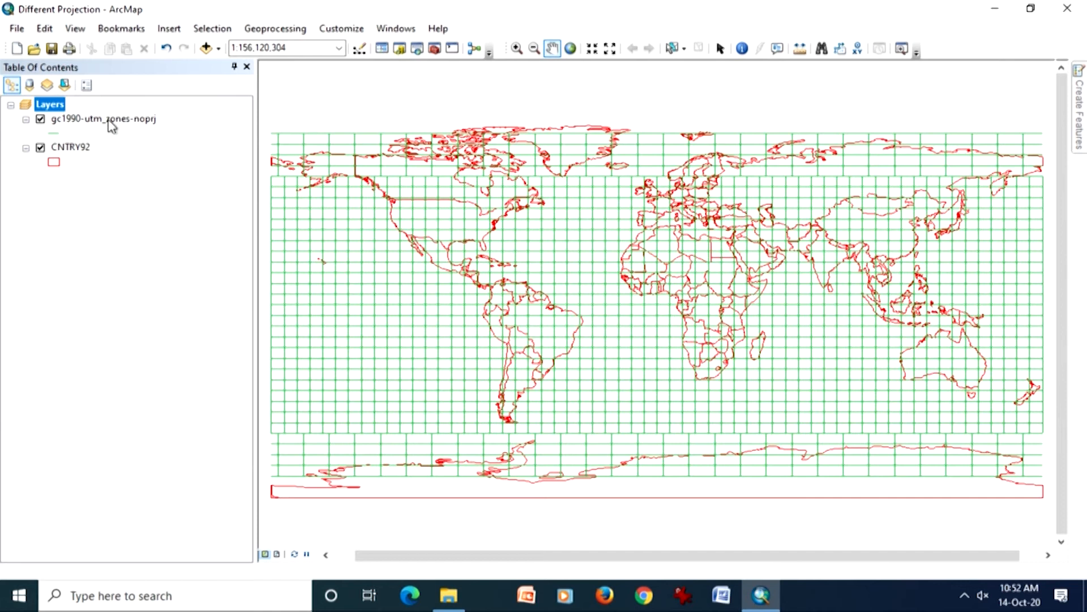
left_click(516, 48)
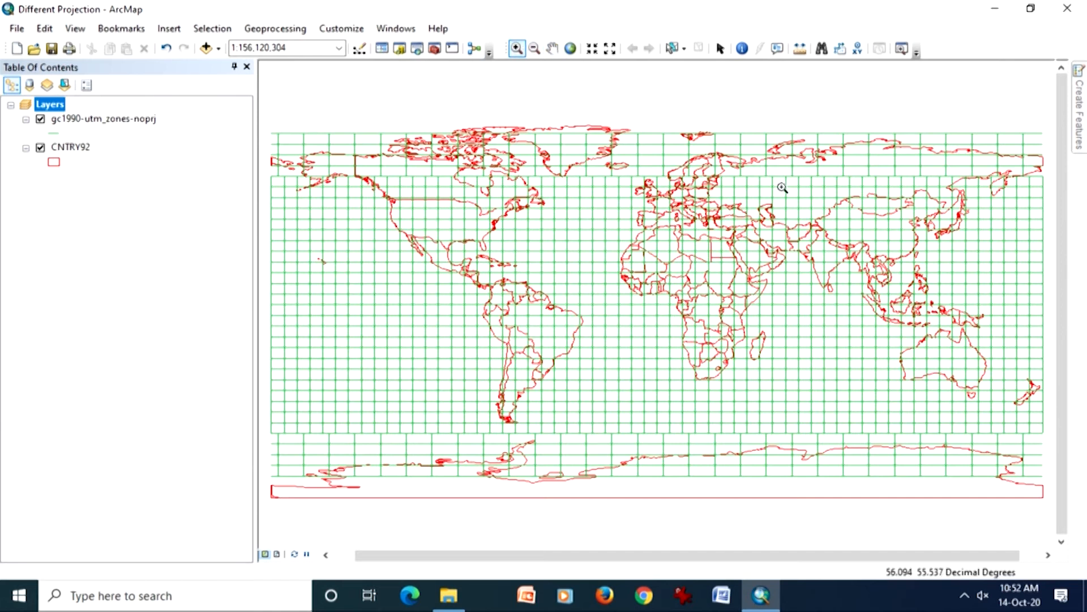
left_click_drag(793, 208, 881, 306)
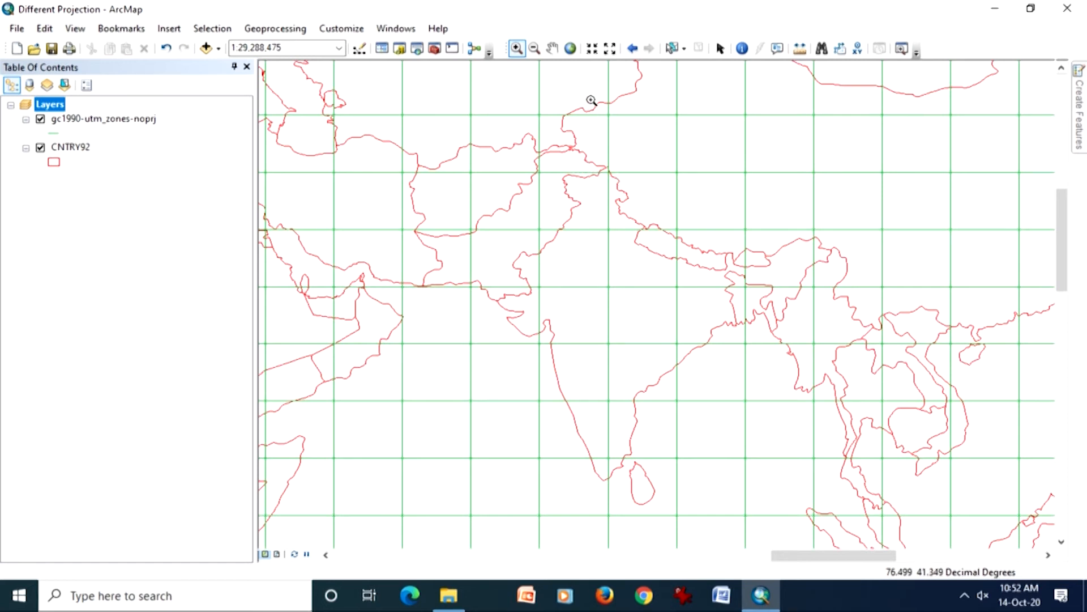
Step: Identify the features at northern India, first from the top-most layer and again with all visible layers
left_click(742, 48)
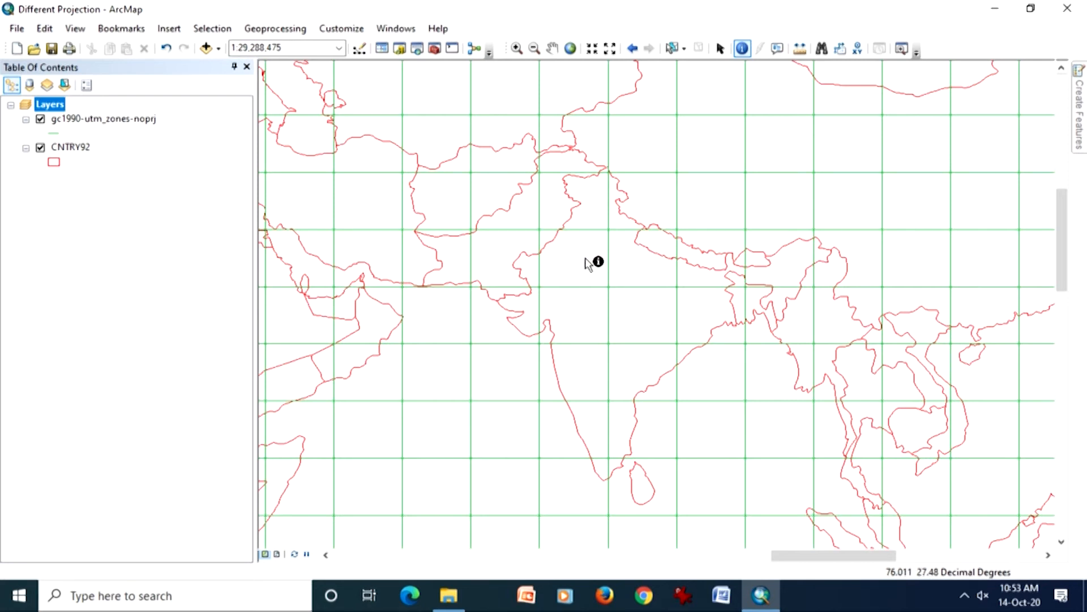
left_click(130, 125)
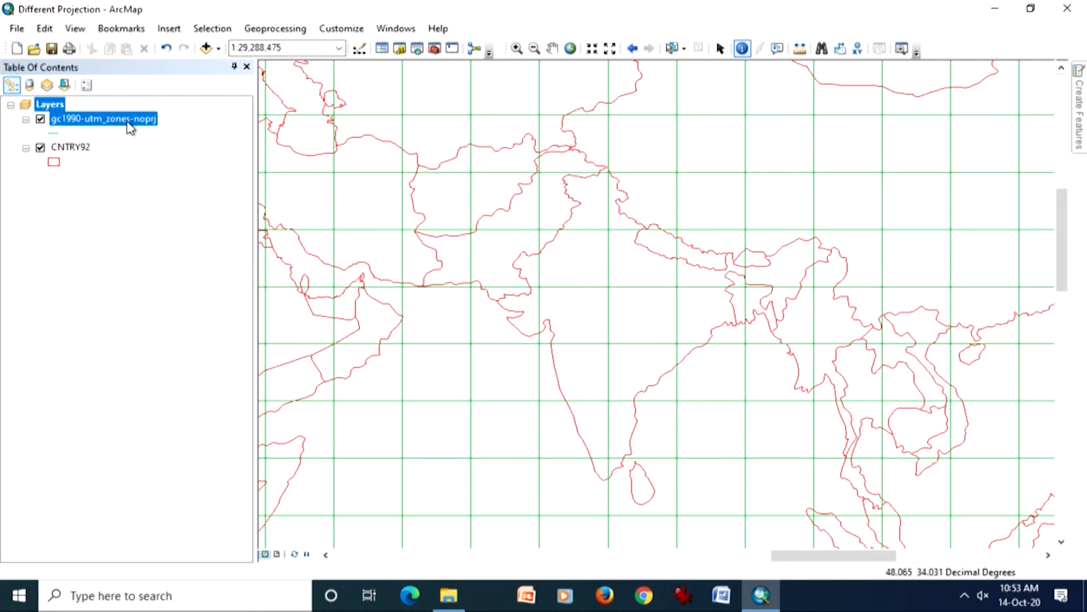
left_click(575, 255)
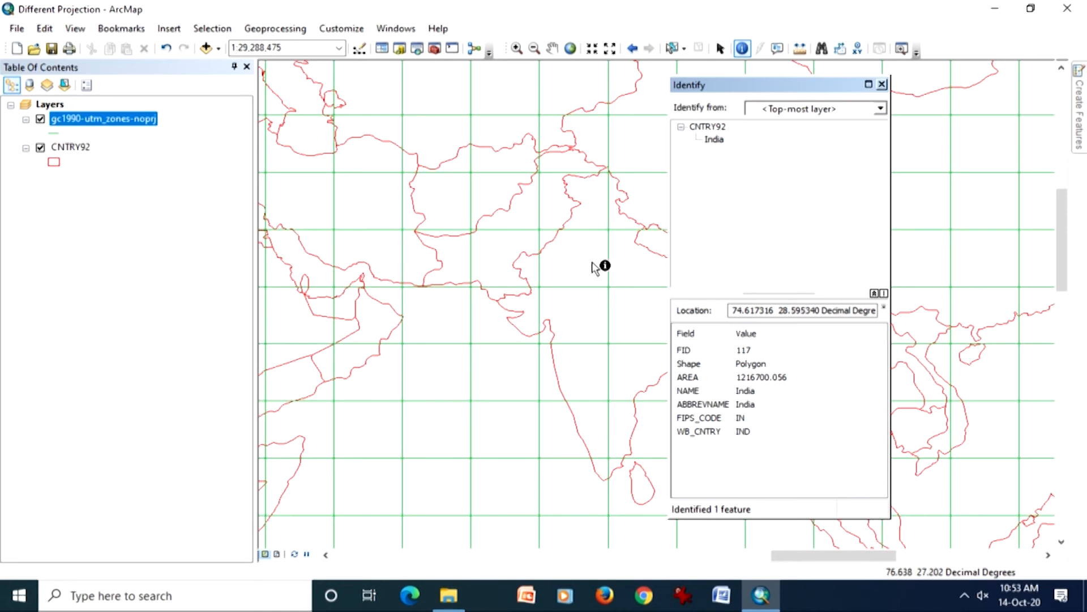
left_click(880, 110)
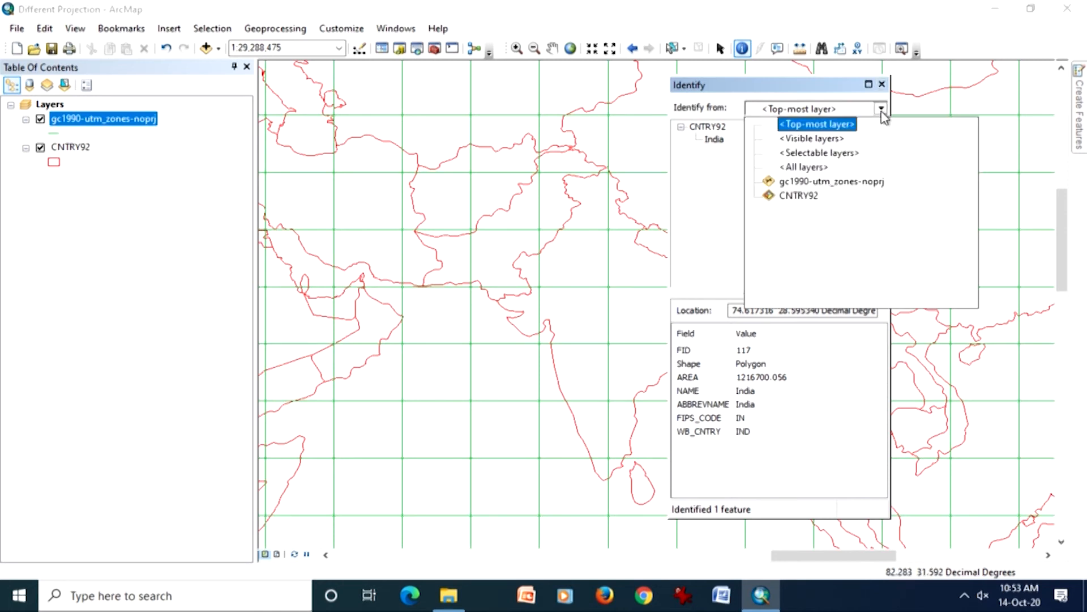
left_click(848, 143)
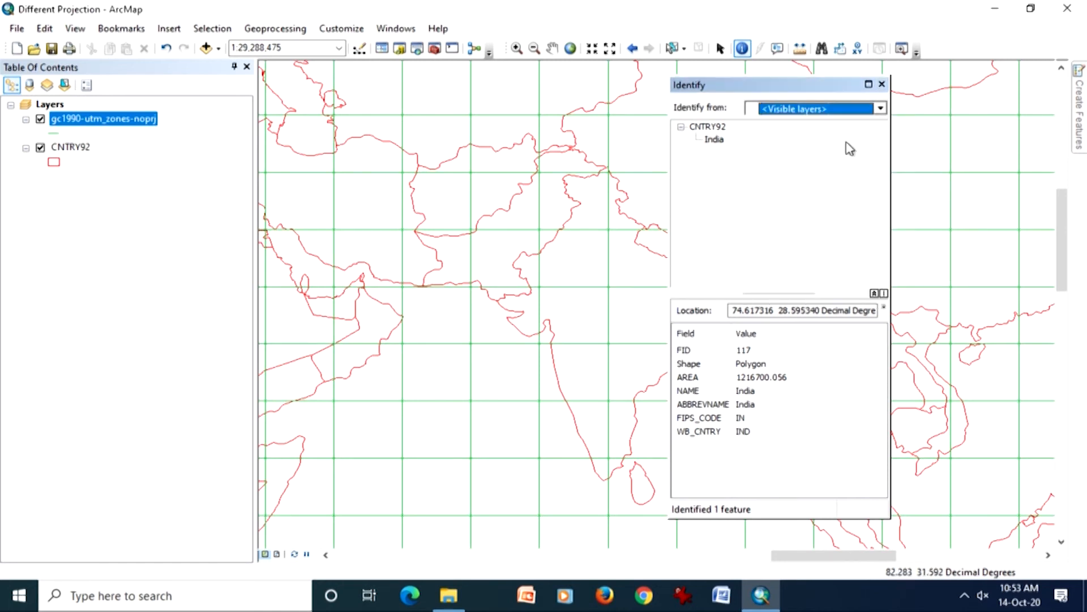
left_click(594, 274)
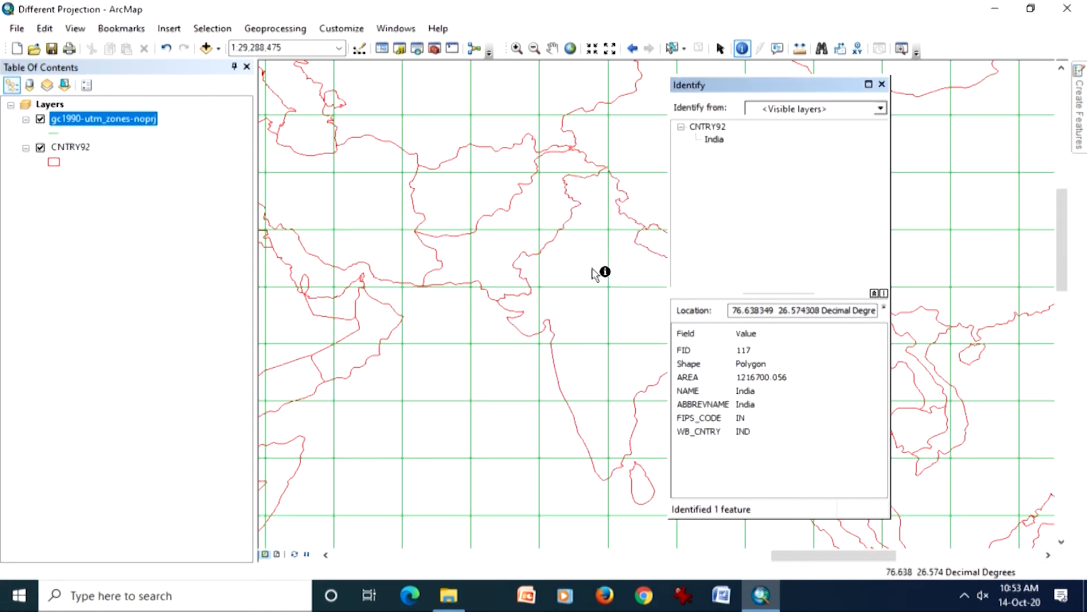
left_click(881, 108)
left_click(882, 84)
Step: Hide the gc1990-utm_zones-noprj layer, leave CNTRY92 displayed and zoom to the full extent of CNTRY92
left_click(40, 148)
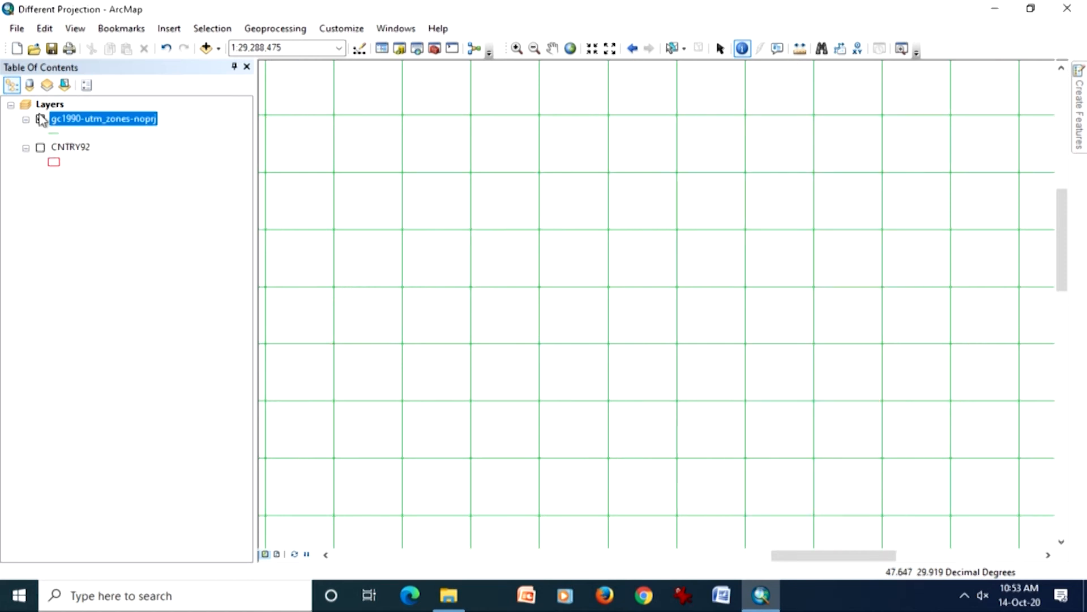
left_click(40, 119)
left_click(40, 147)
right_click(71, 148)
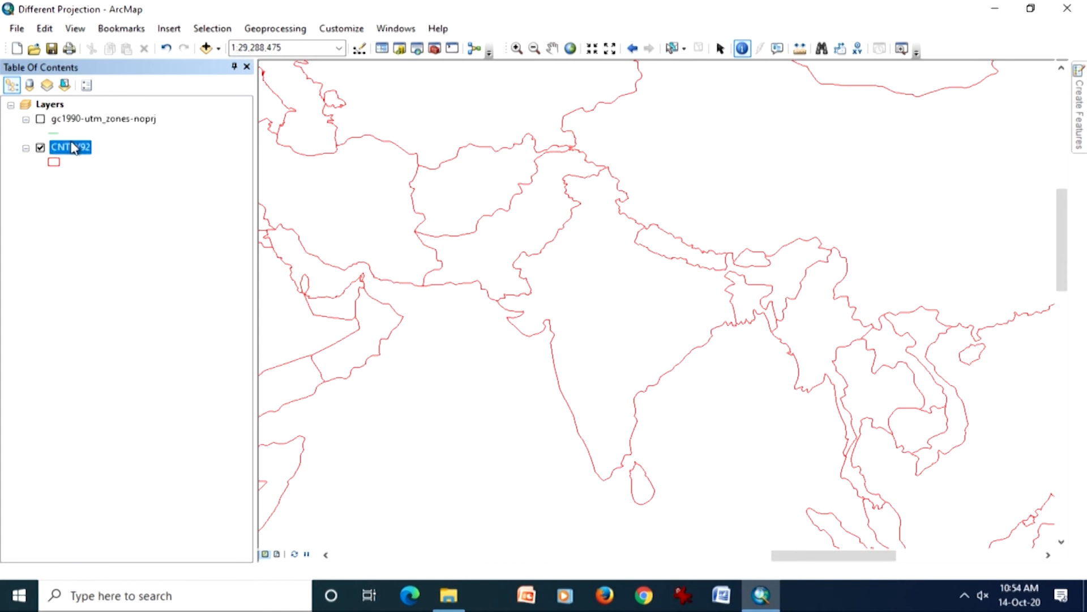
left_click(108, 224)
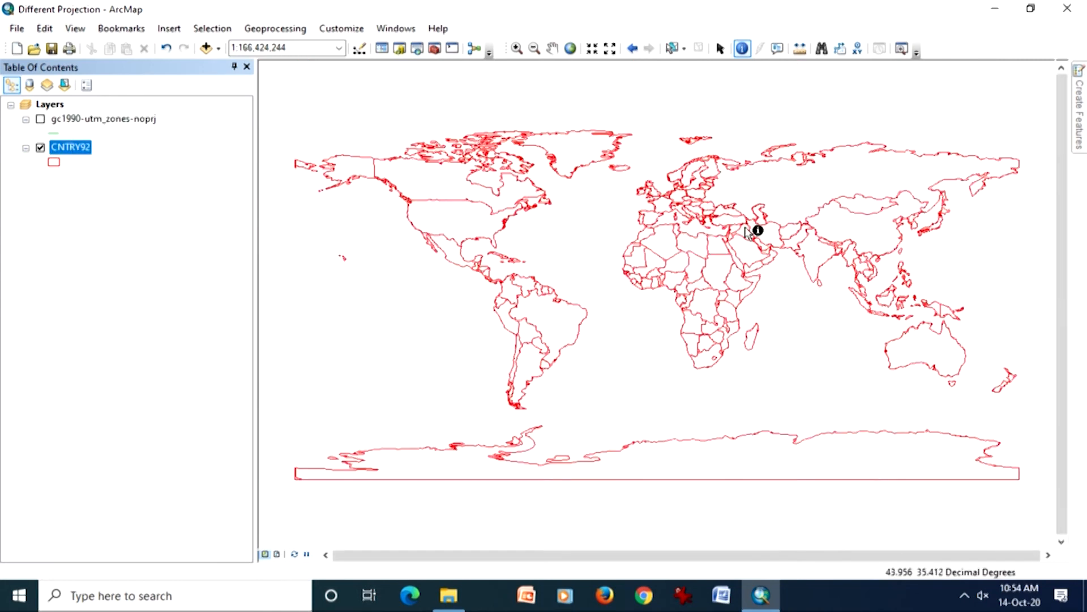
Step: Open the data frame's coordinate system settings, collapse the Asia group and expand the Projected Coordinate Systems category
left_click(77, 29)
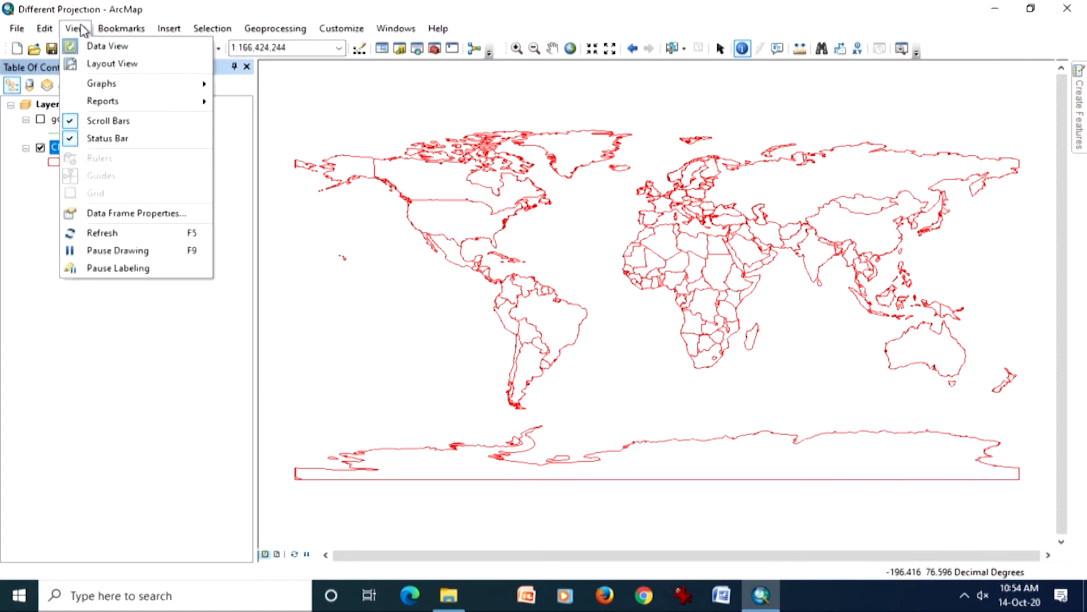
left_click(119, 214)
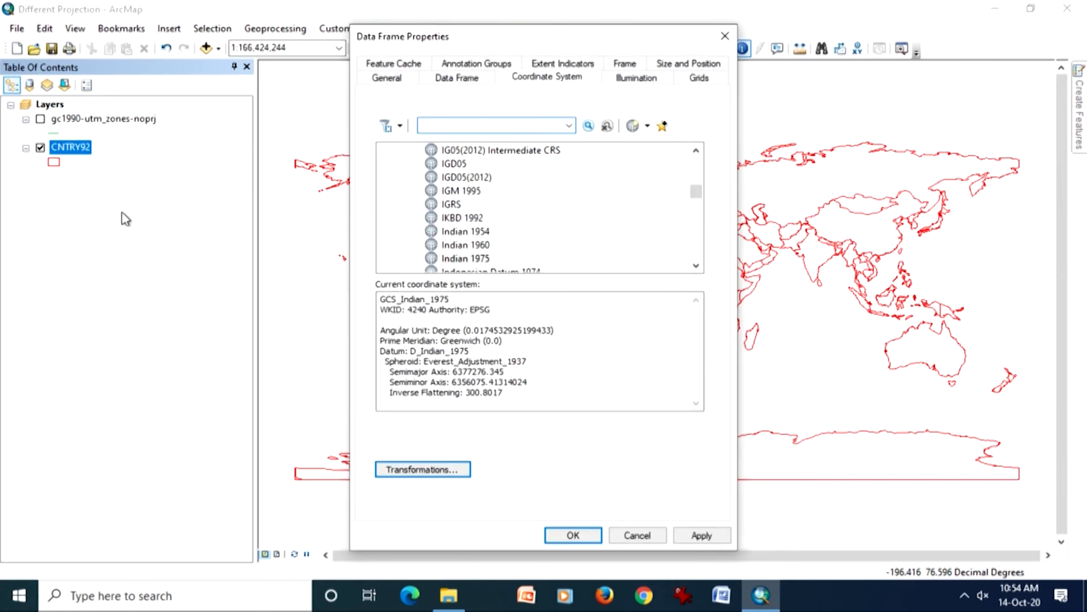
left_click_drag(486, 41, 235, 47)
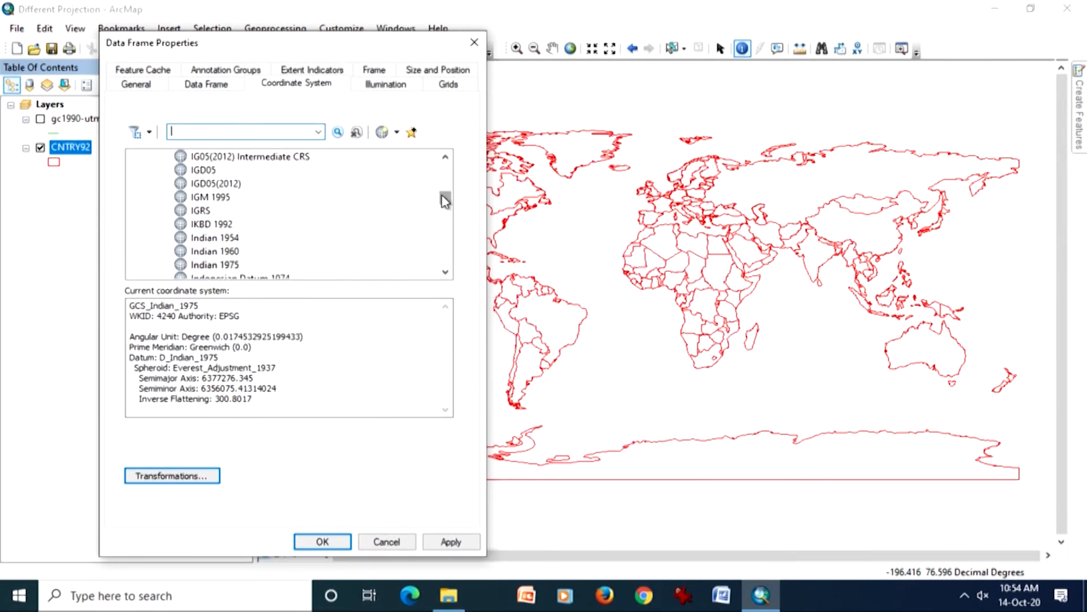
left_click_drag(445, 199, 444, 160)
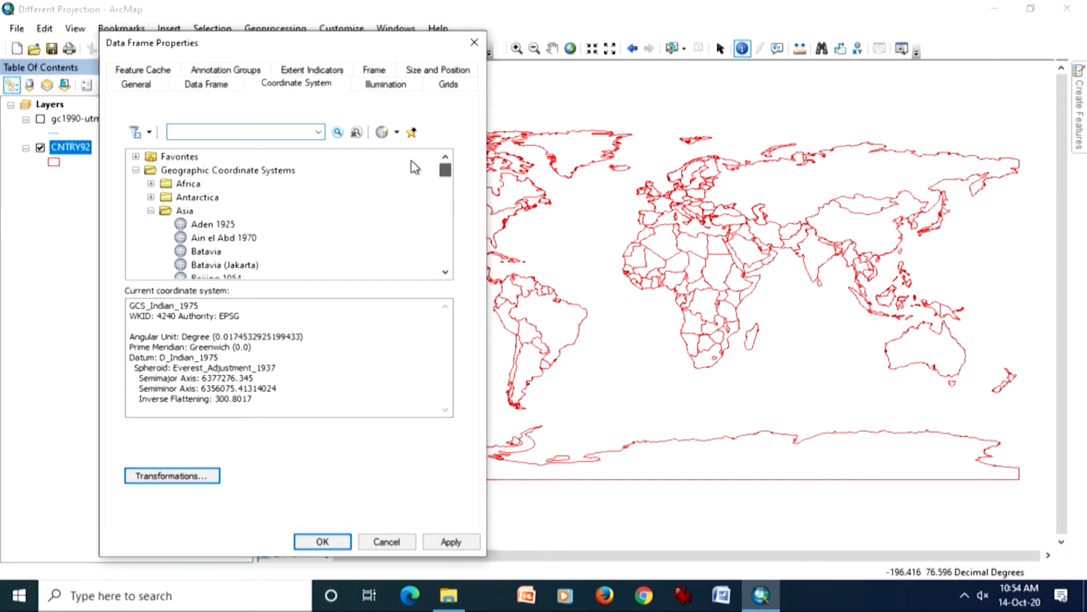
left_click(151, 211)
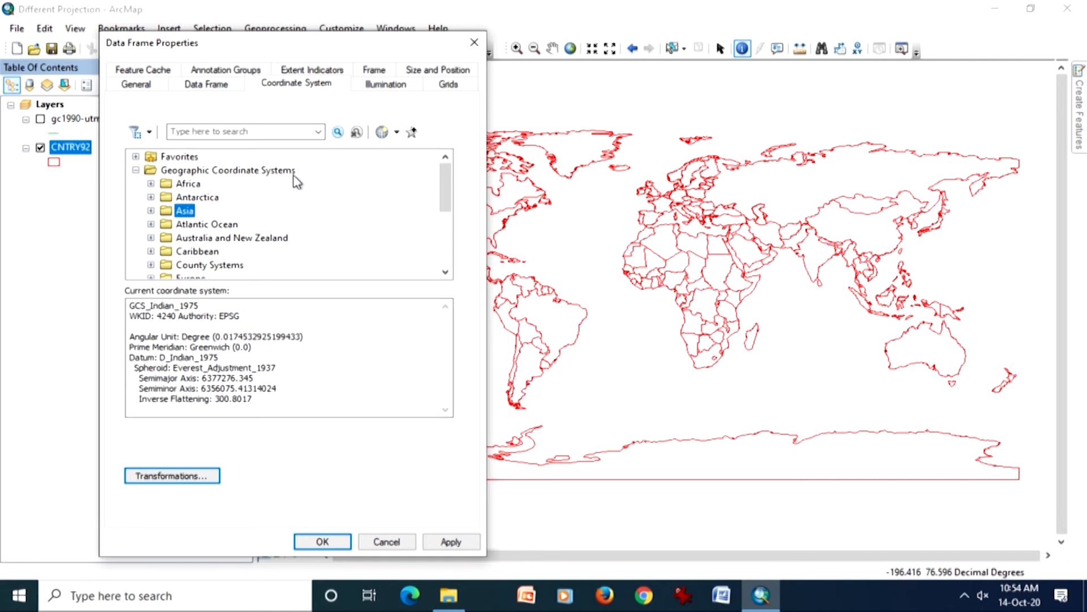
scroll(298, 183, "down", 4)
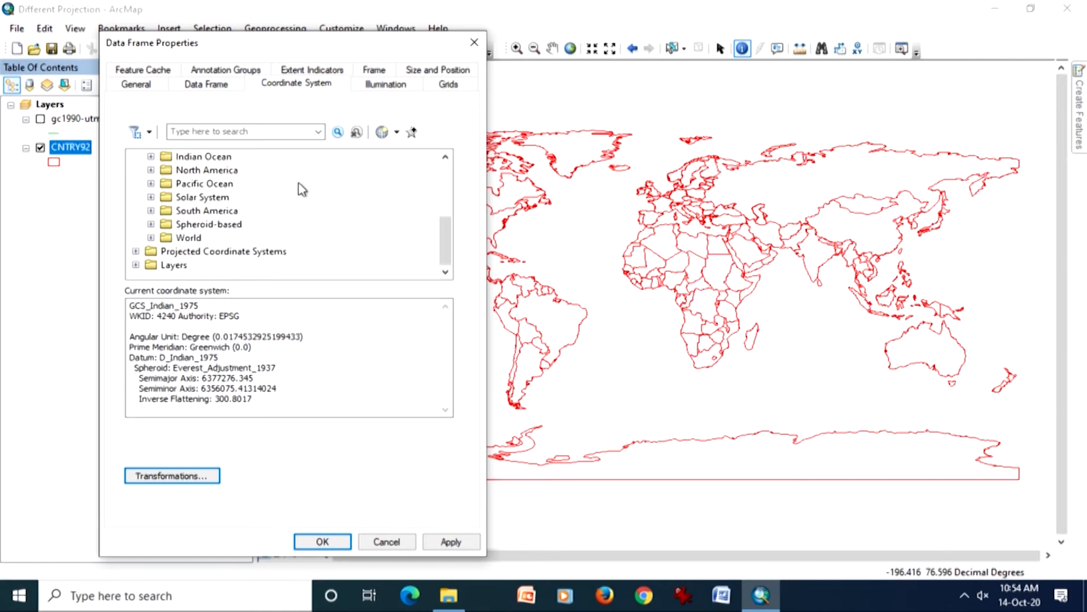
double_click(255, 252)
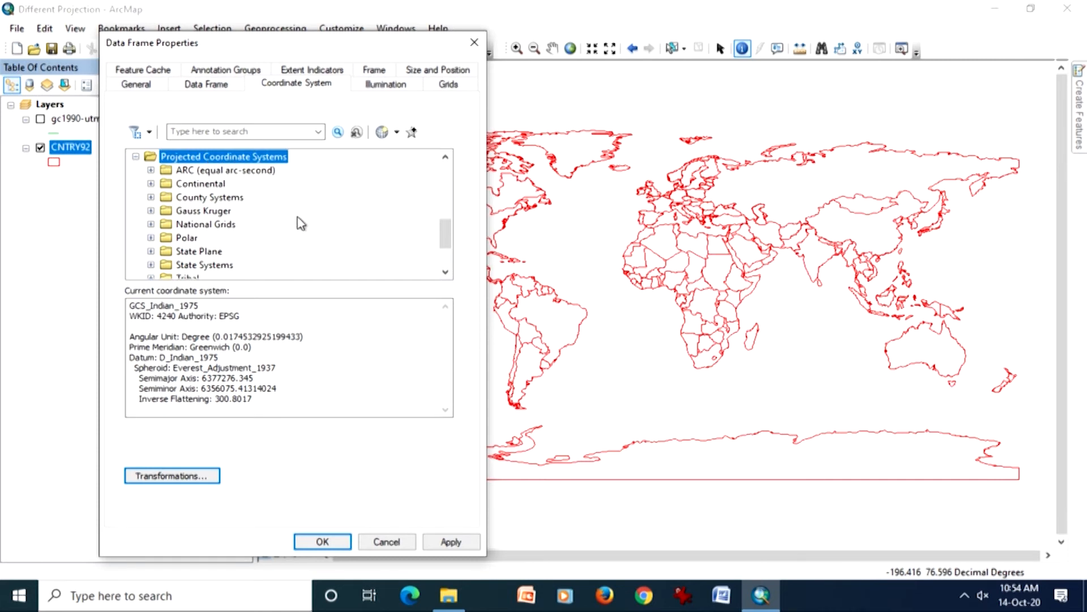
scroll(301, 223, "down", 1)
scroll(301, 226, "down", 1)
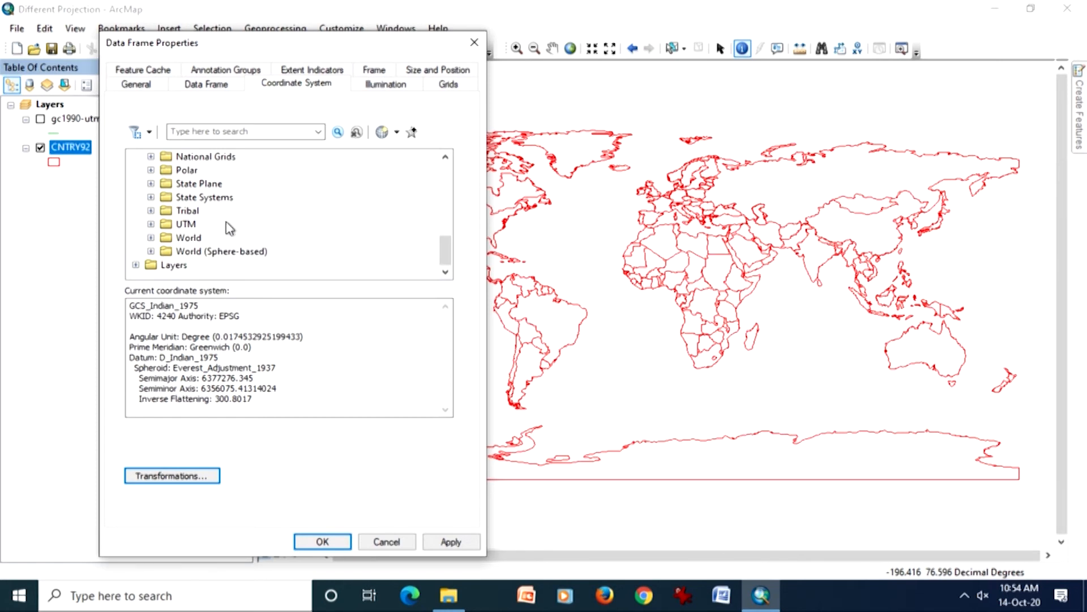
Step: Choose South Pole Stereographic from the Polar projected coordinate systems, reviewing its parameters and accepting them unchanged
double_click(187, 170)
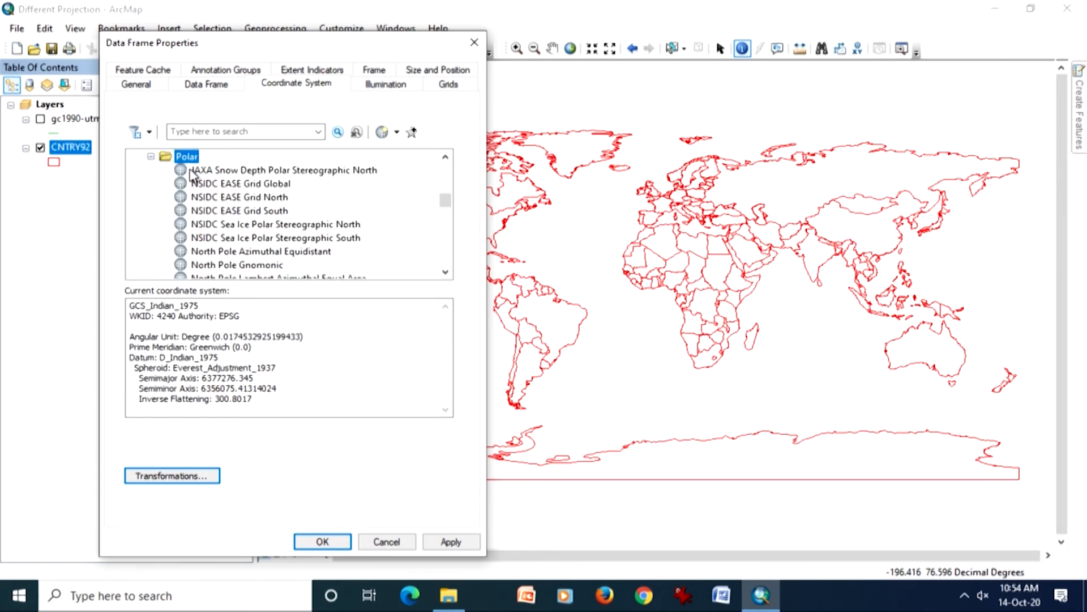
scroll(302, 224, "down", 1)
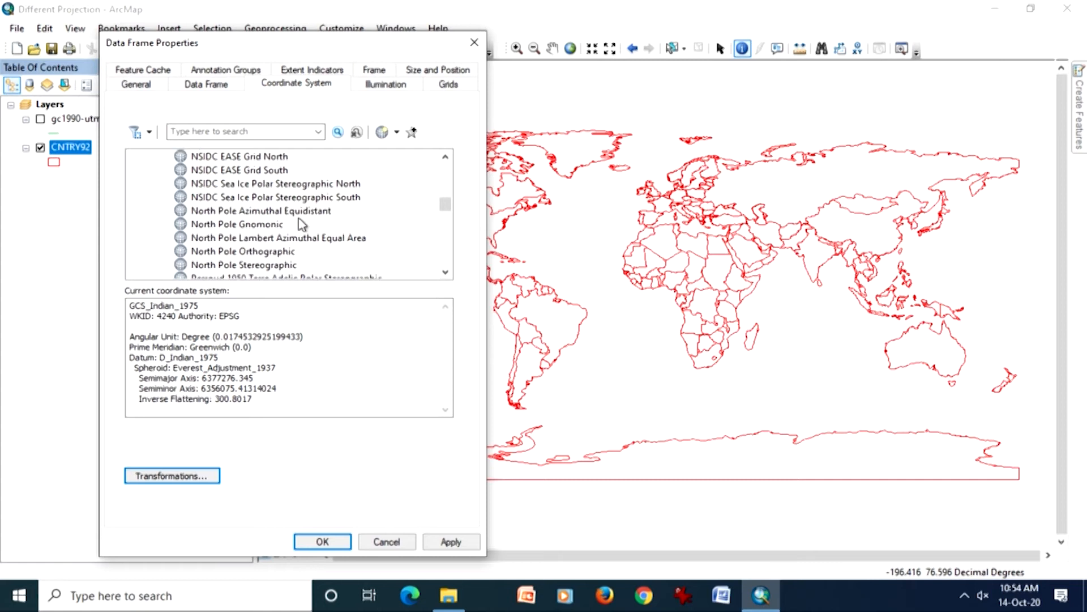
scroll(302, 223, "down", 1)
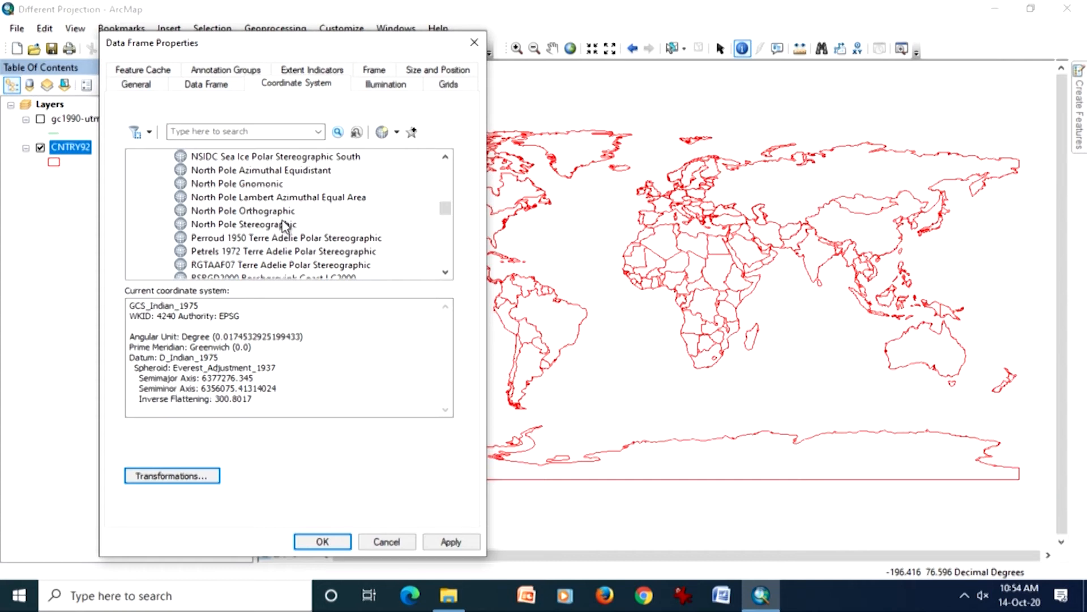
left_click(291, 227)
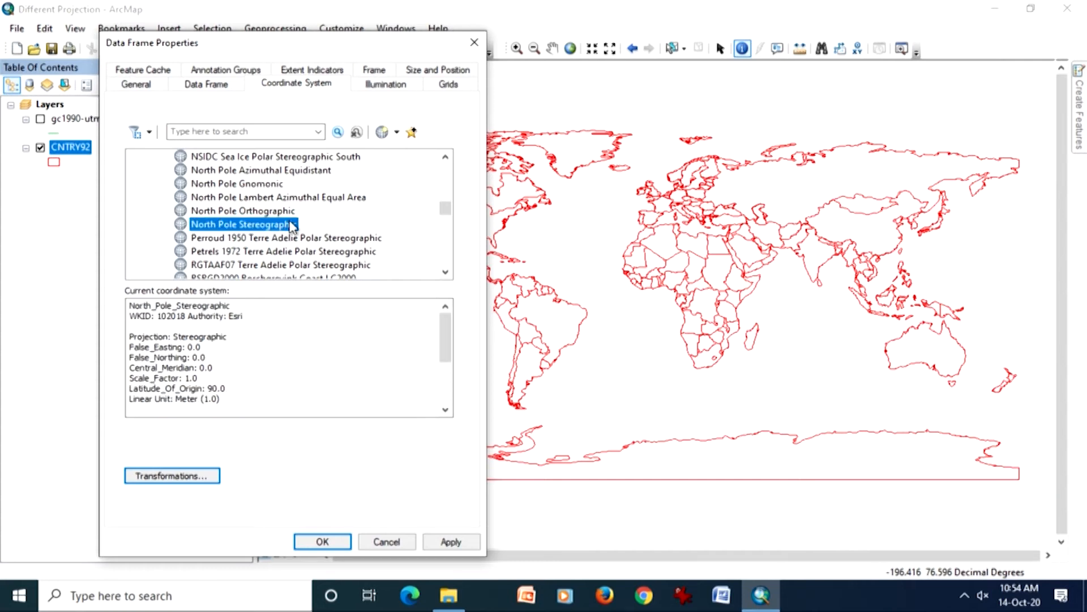
scroll(292, 226, "down", 3)
scroll(295, 230, "down", 1)
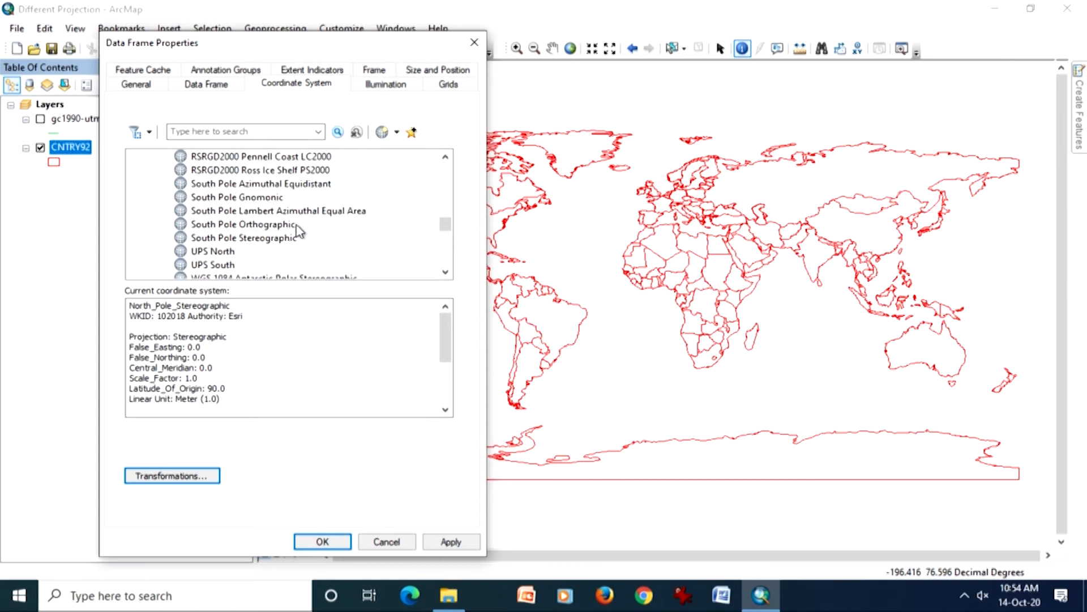
double_click(291, 238)
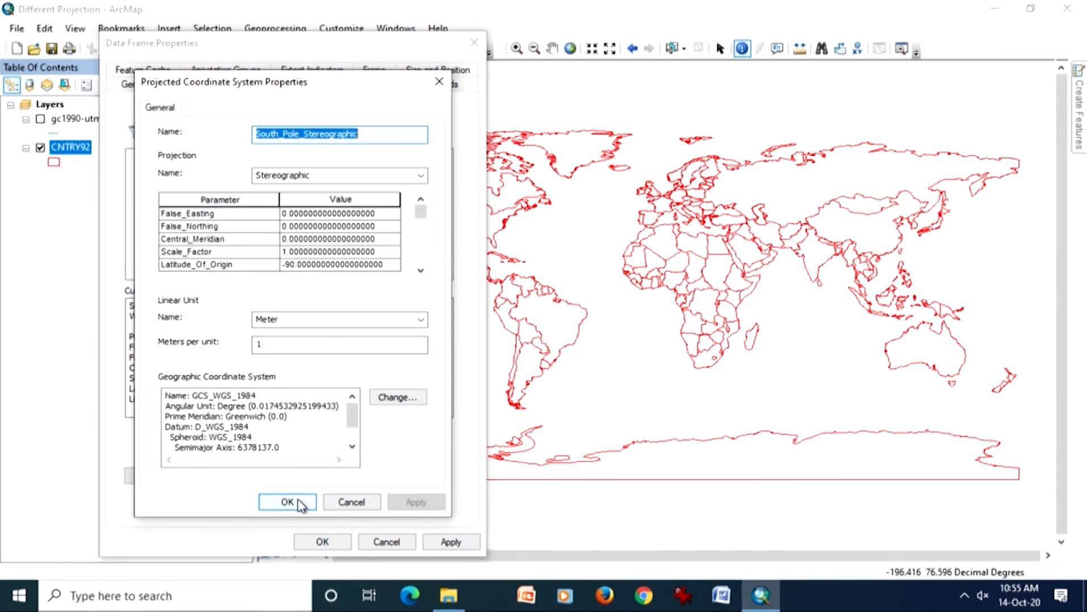
mouse_move(351, 417)
left_mouse_down()
mouse_move(351, 431)
mouse_move(362, 400)
left_mouse_up()
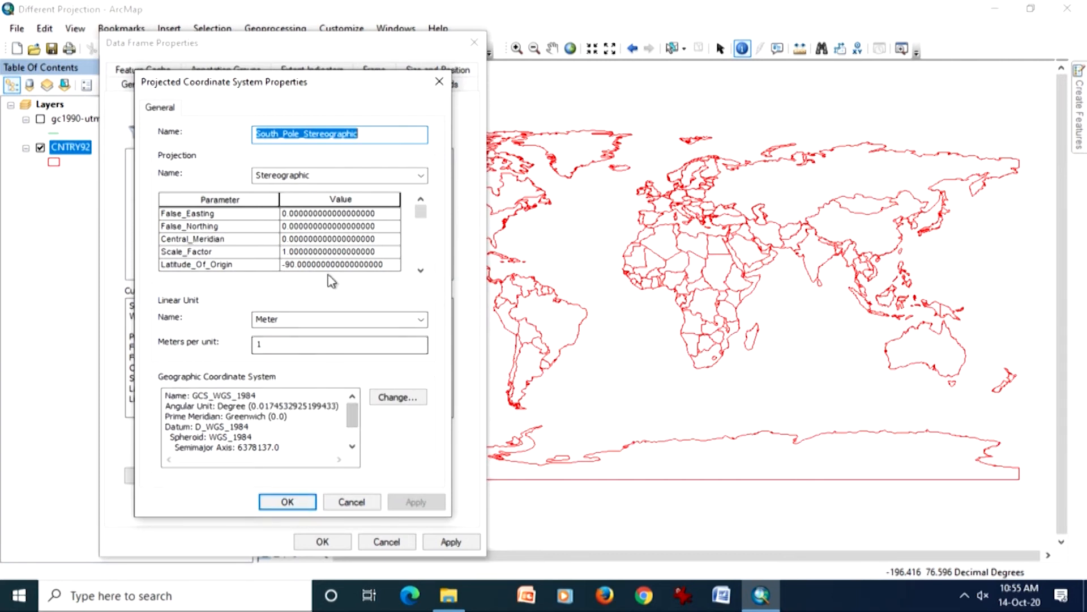
left_click(306, 502)
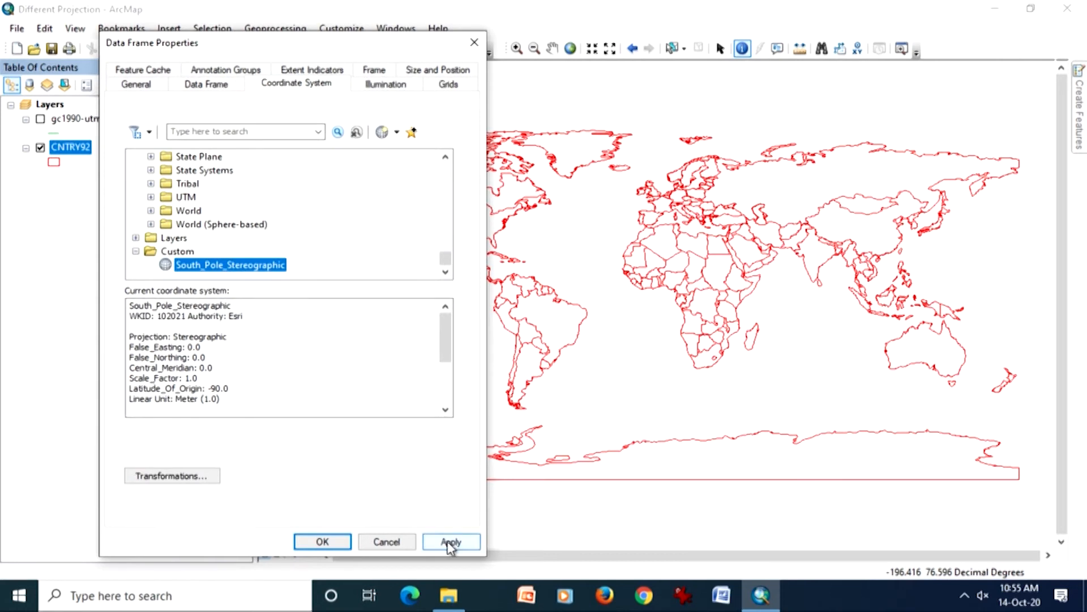
Step: Apply the South Pole Stereographic projection to the world countries map, close the data frame properties and try to undo the change
left_click_drag(386, 49, 293, 37)
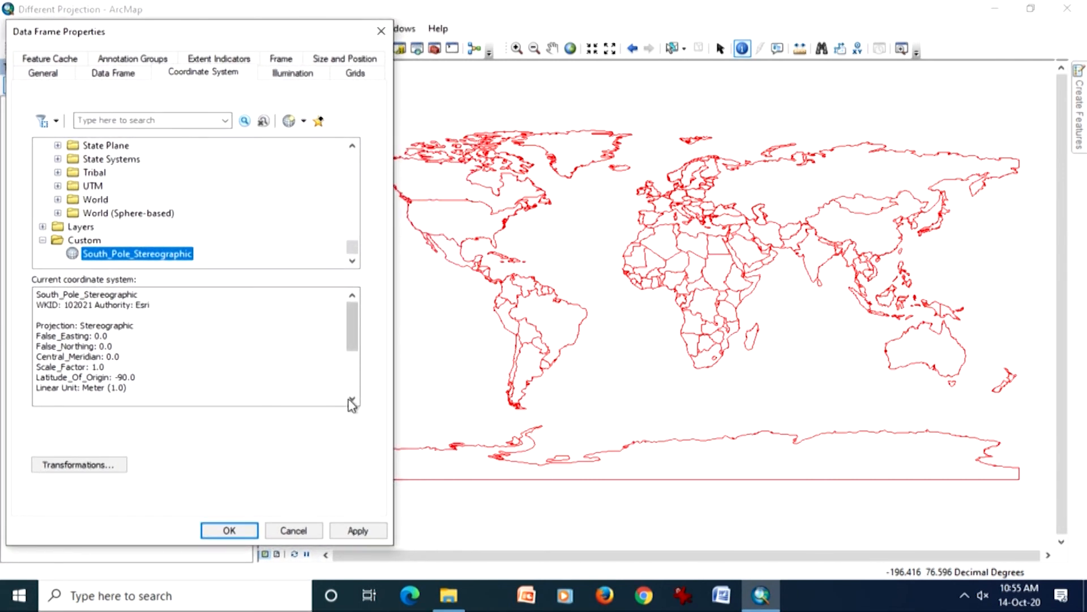
left_click(361, 531)
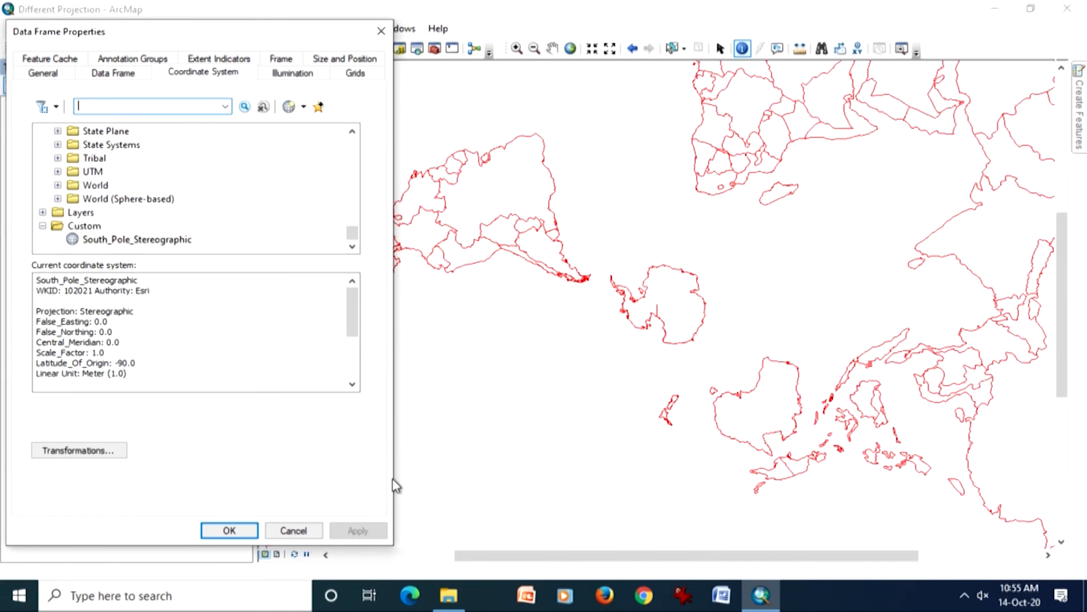
left_click(549, 51)
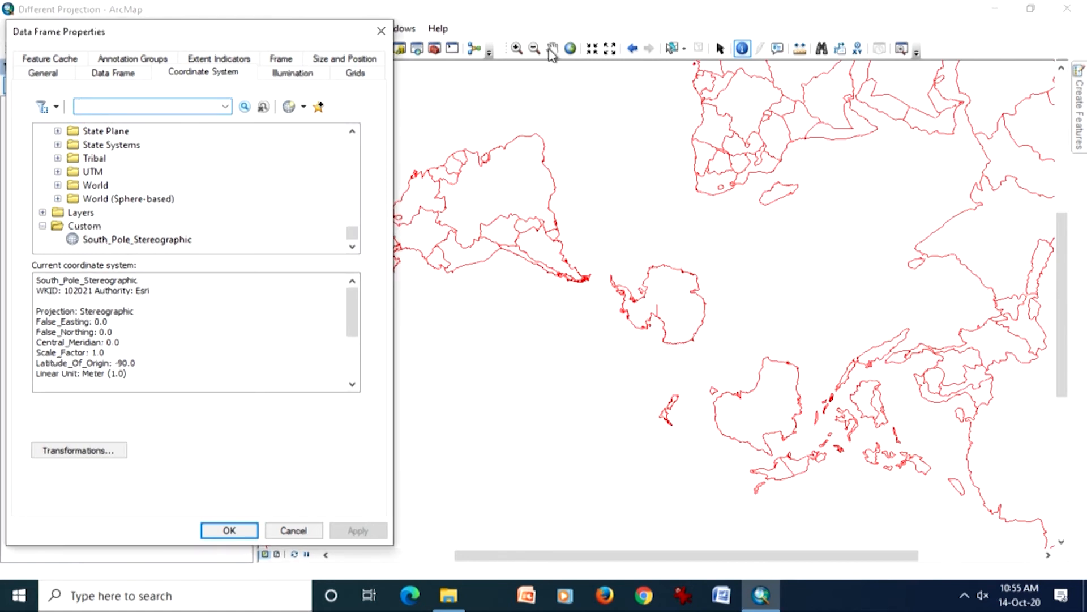
left_click(236, 531)
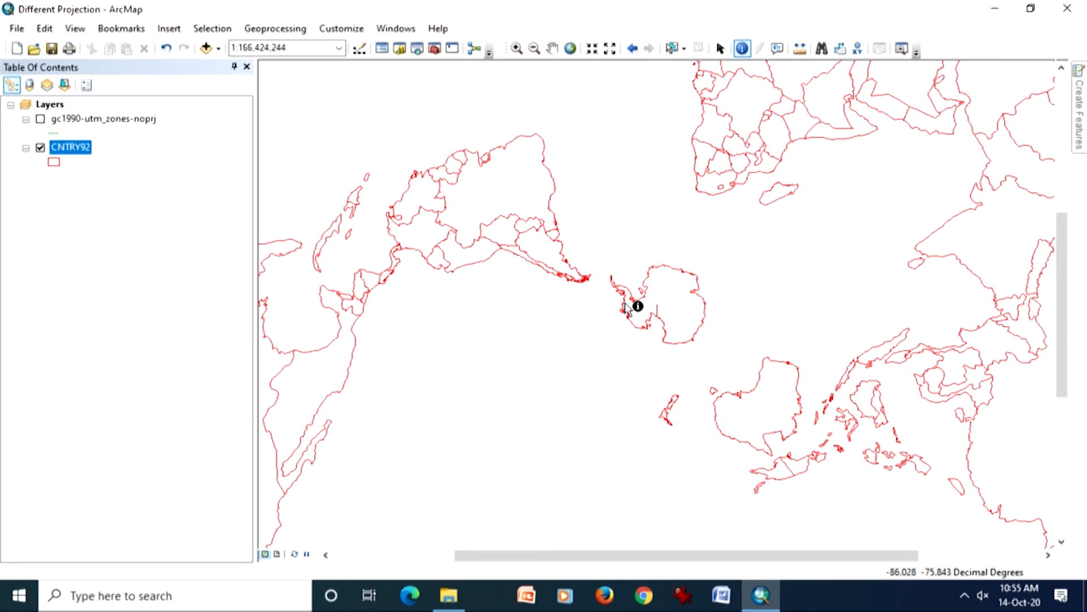
left_click(168, 50)
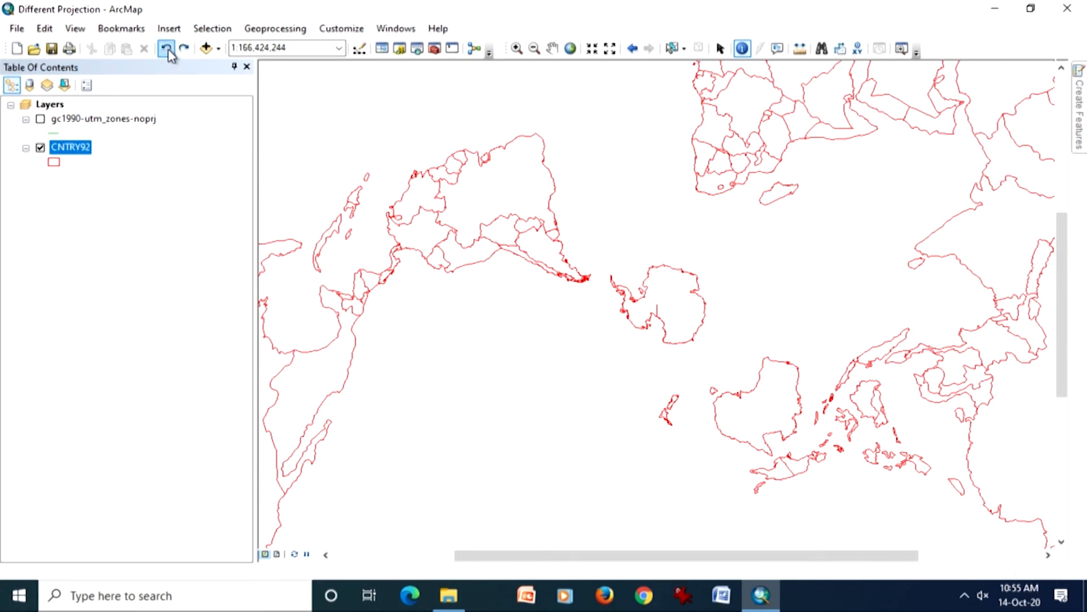
Step: Reopen the data frame's coordinate system settings, collapse the Polar group and expand Asia under Geographic Coordinate Systems
left_click(75, 29)
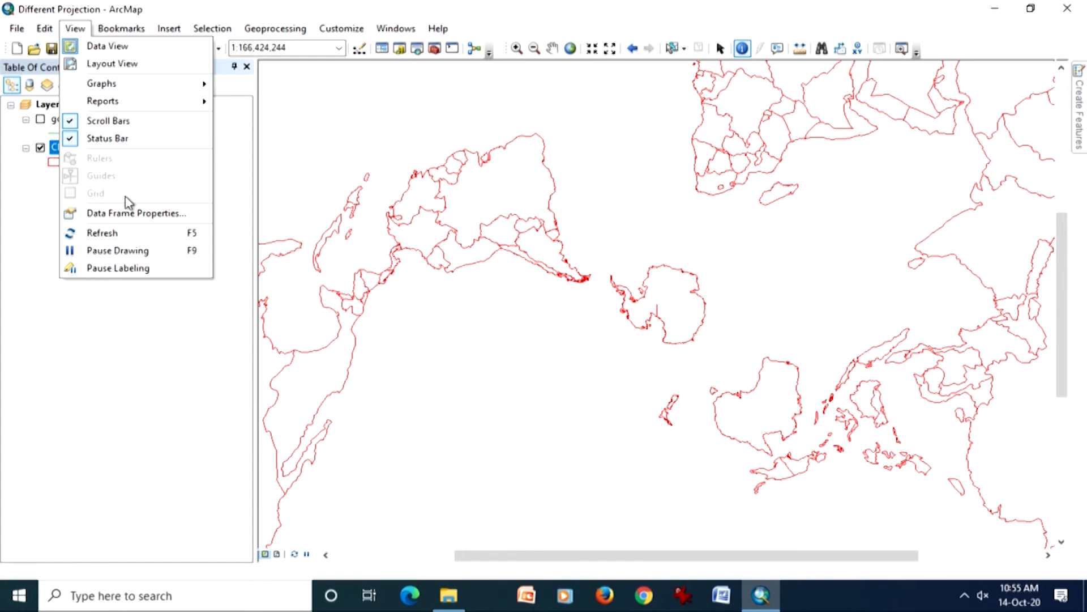
left_click(126, 215)
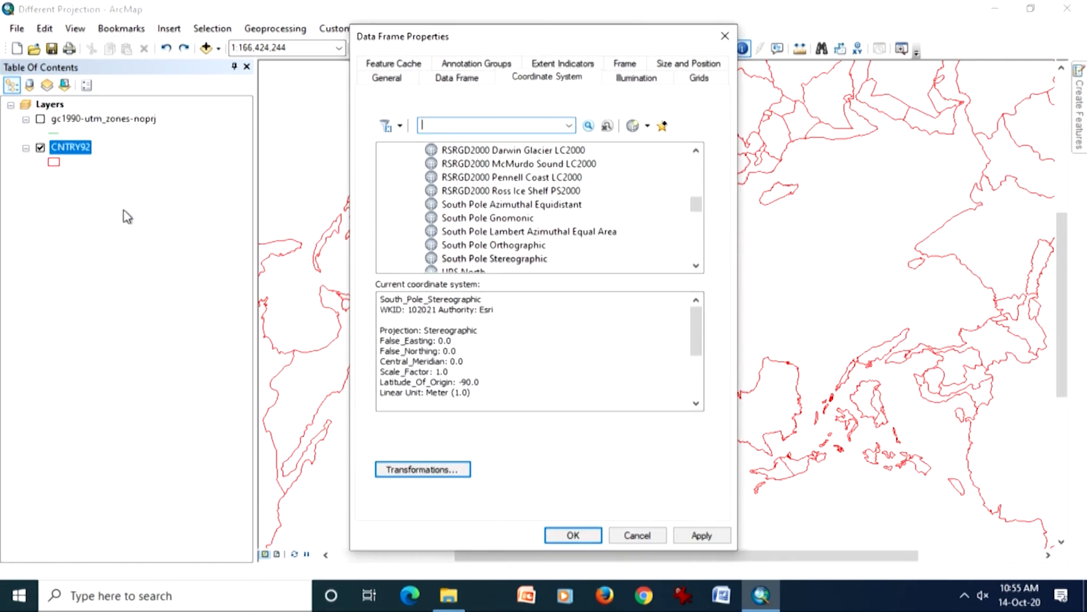
left_click_drag(696, 204, 695, 154)
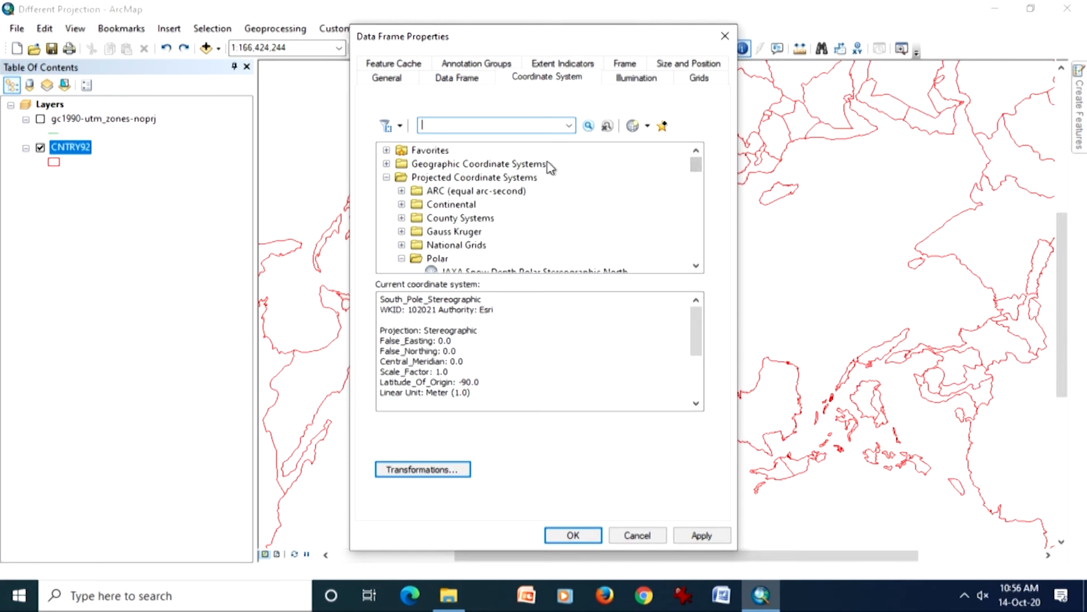
double_click(414, 259)
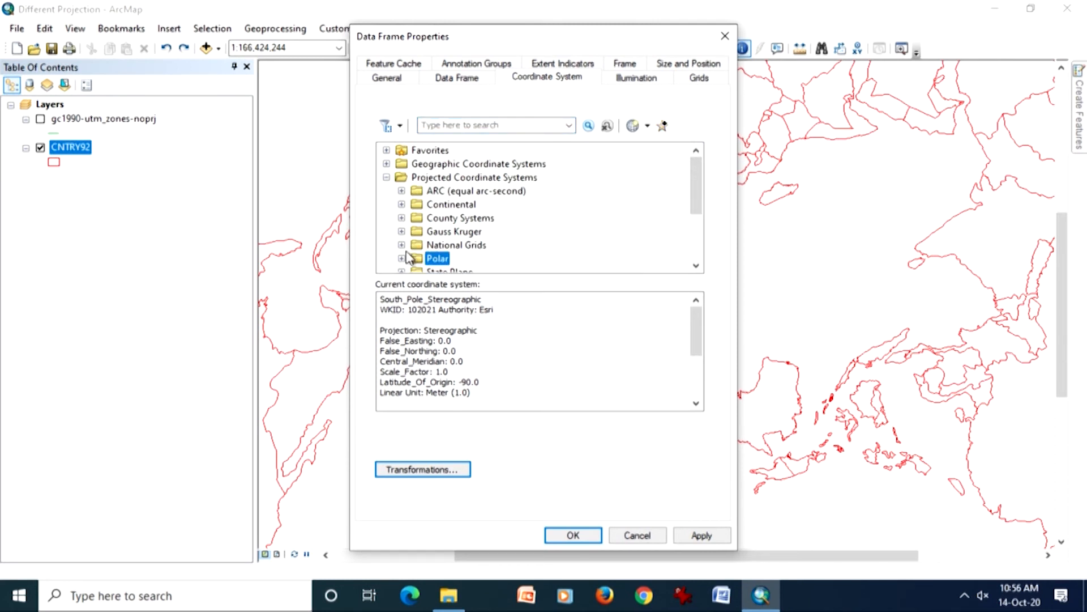
double_click(476, 164)
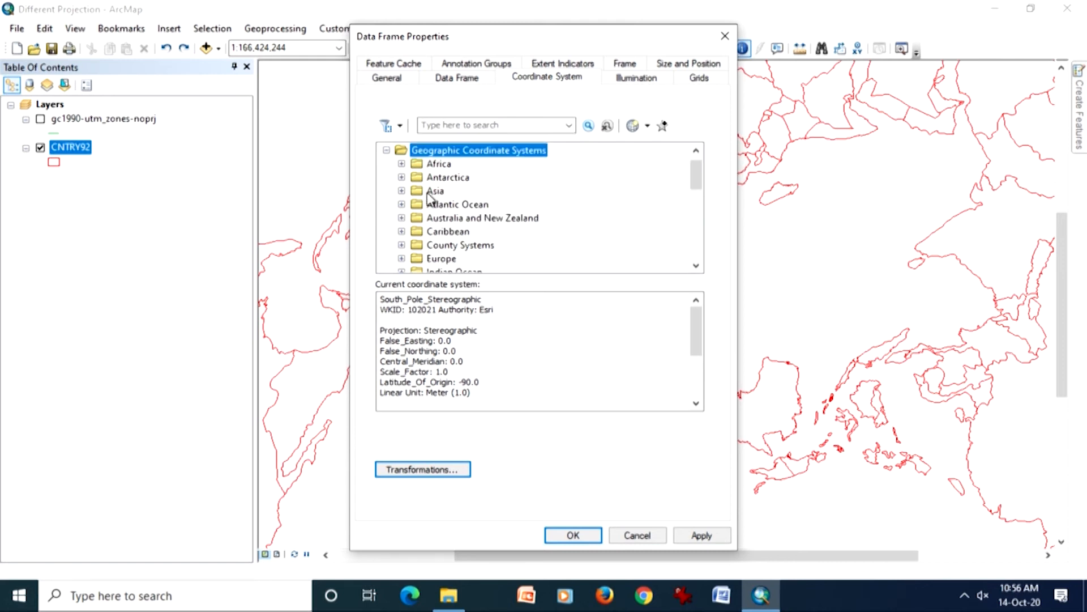
left_click(402, 192)
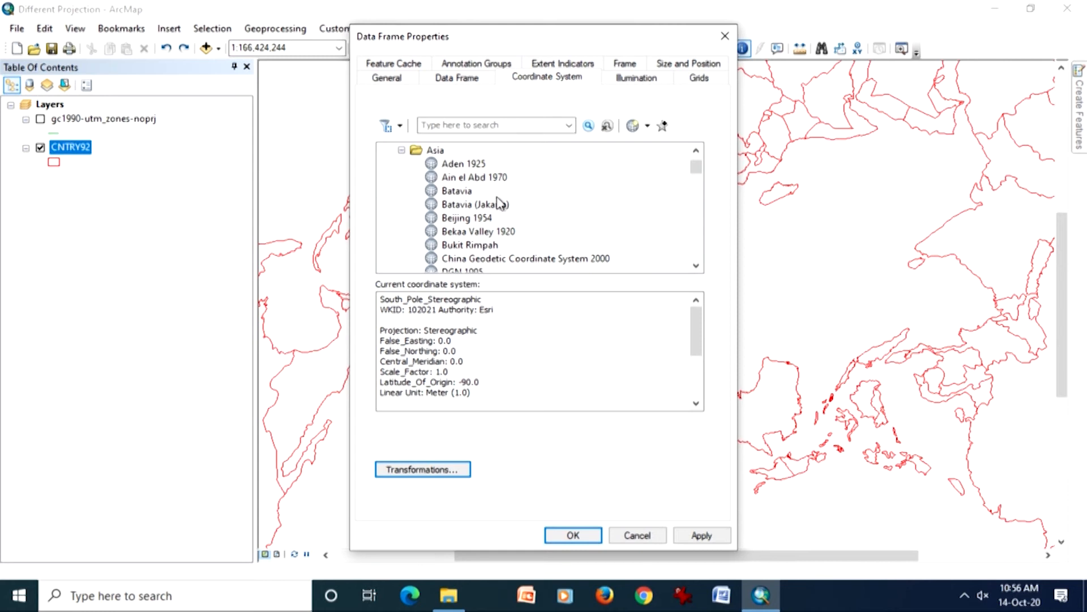
Step: Choose the Indian 1975 geographic coordinate system with its default properties and apply it to the data frame
scroll(498, 210, "down", 3)
scroll(500, 210, "down", 6)
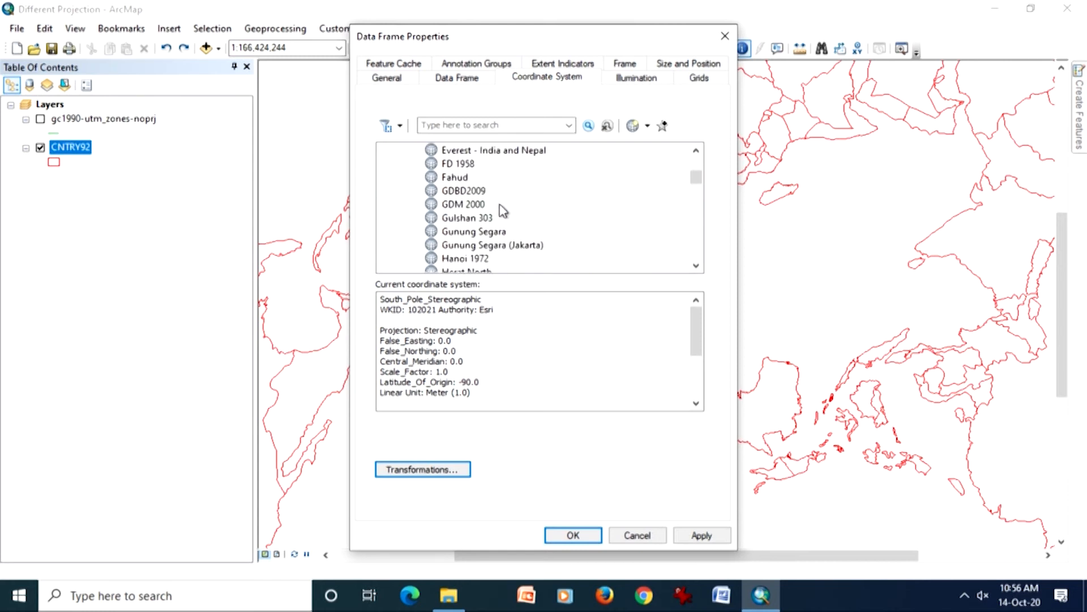
scroll(502, 213, "down", 4)
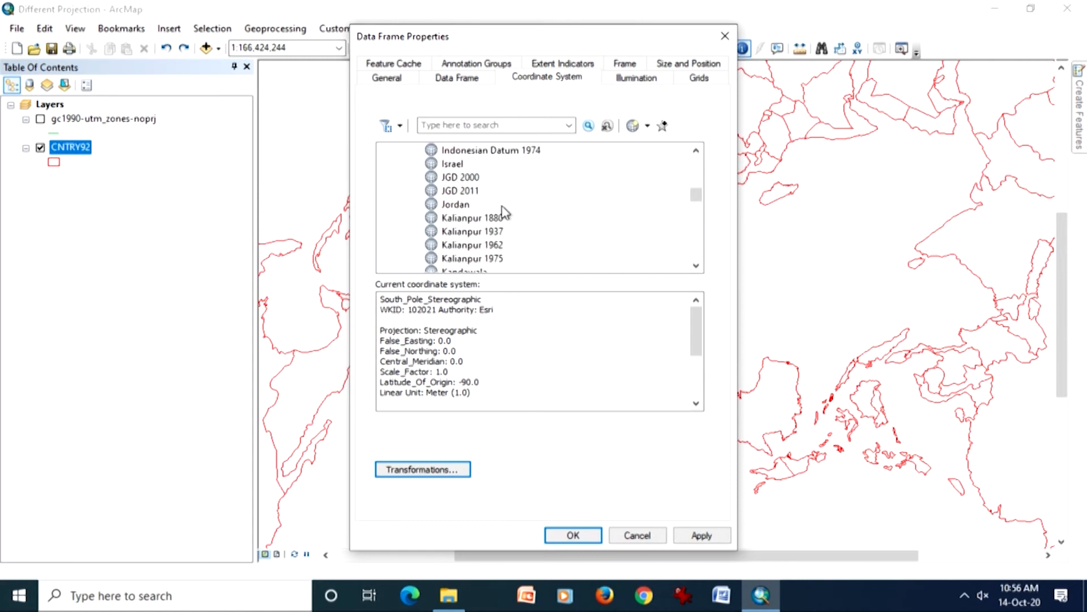
scroll(502, 213, "up", 1)
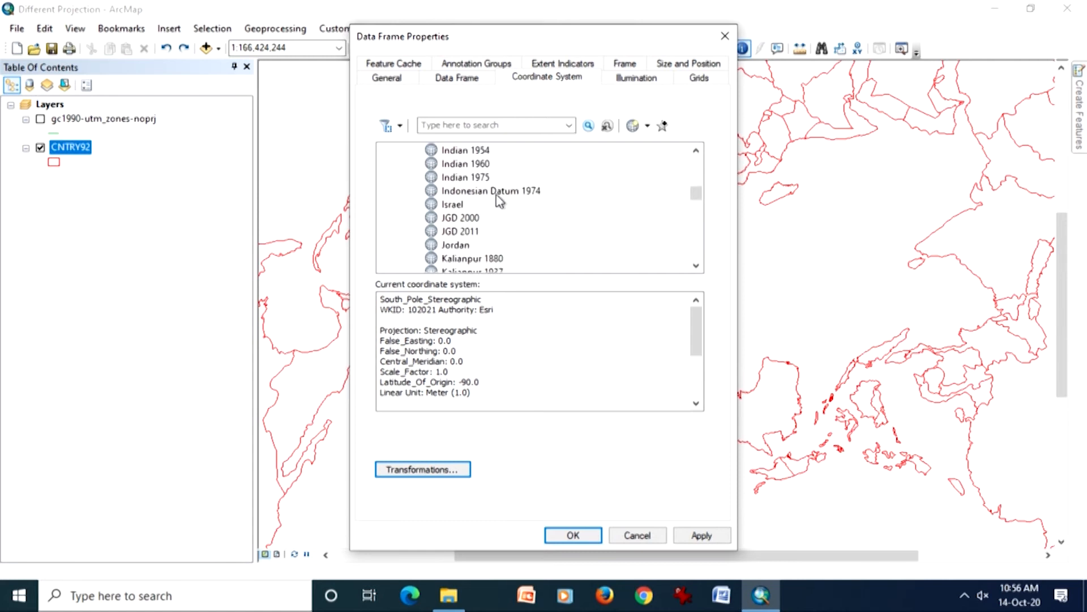
double_click(485, 178)
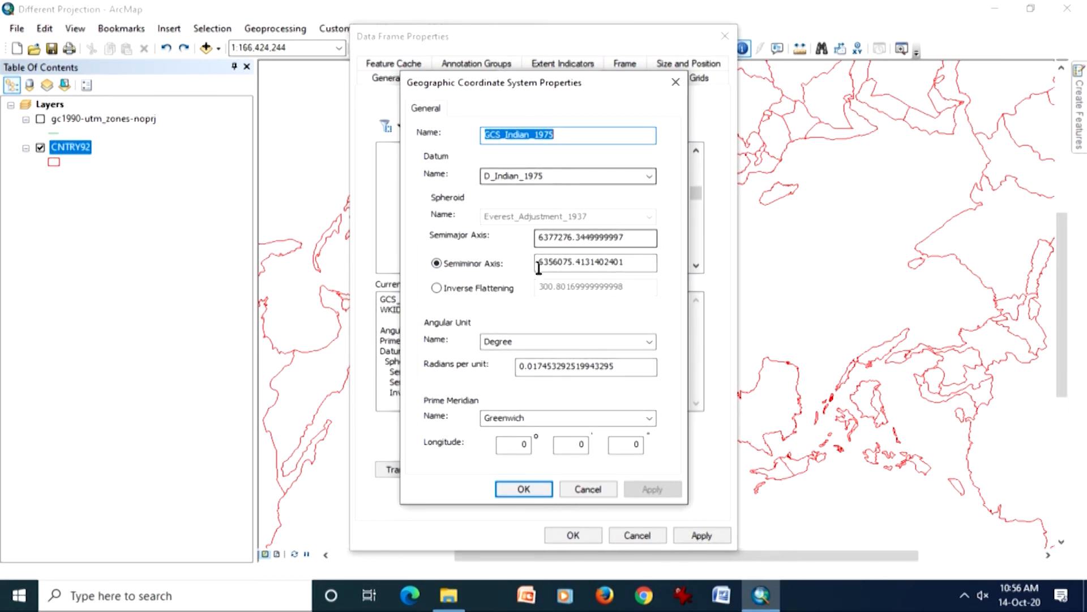
left_click(523, 490)
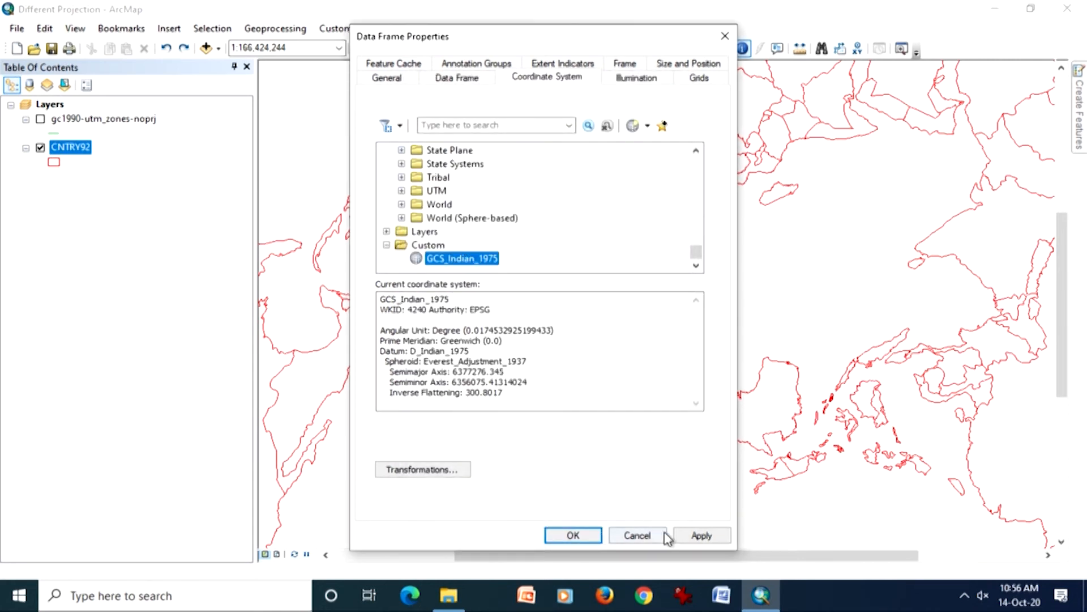
left_click_drag(560, 38, 239, 19)
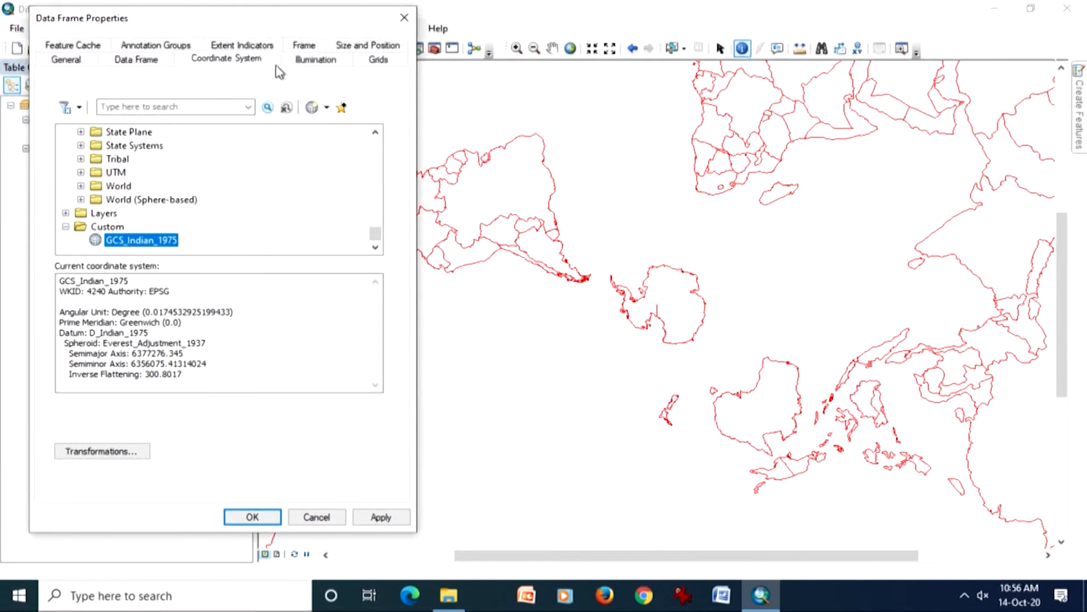
left_click(382, 517)
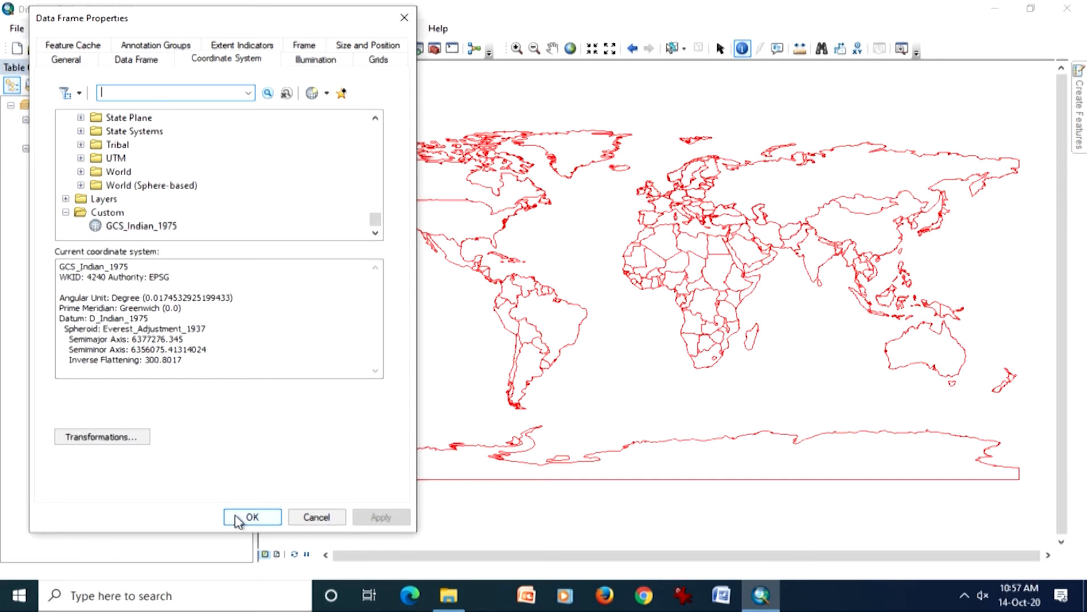
Step: Expand the UTM group and its Asia subgroup of projected coordinate systems and find the Indian UTM zones
left_click(80, 157)
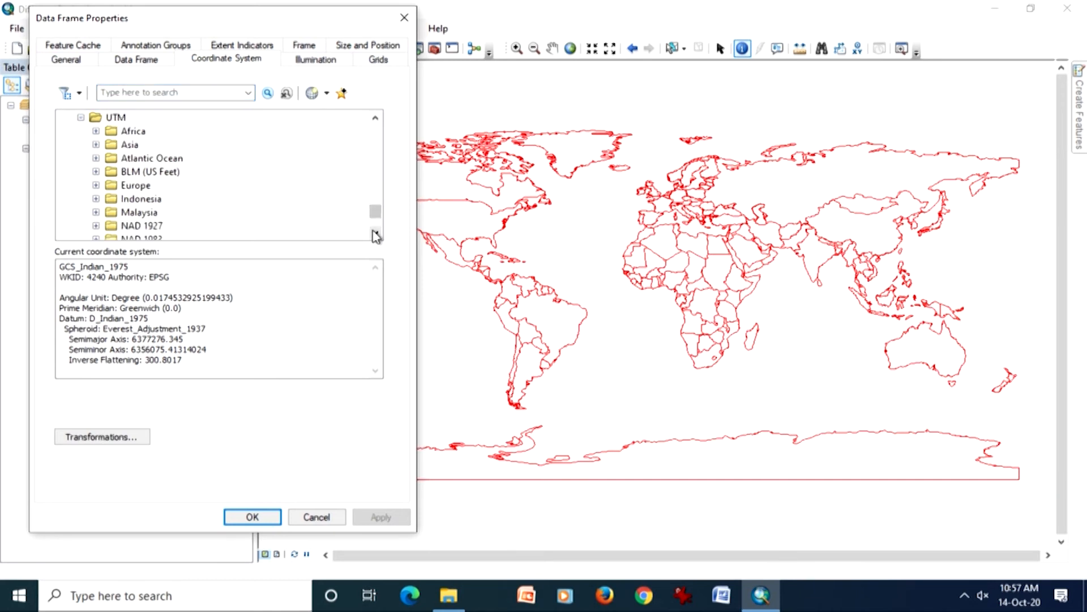
left_click(96, 144)
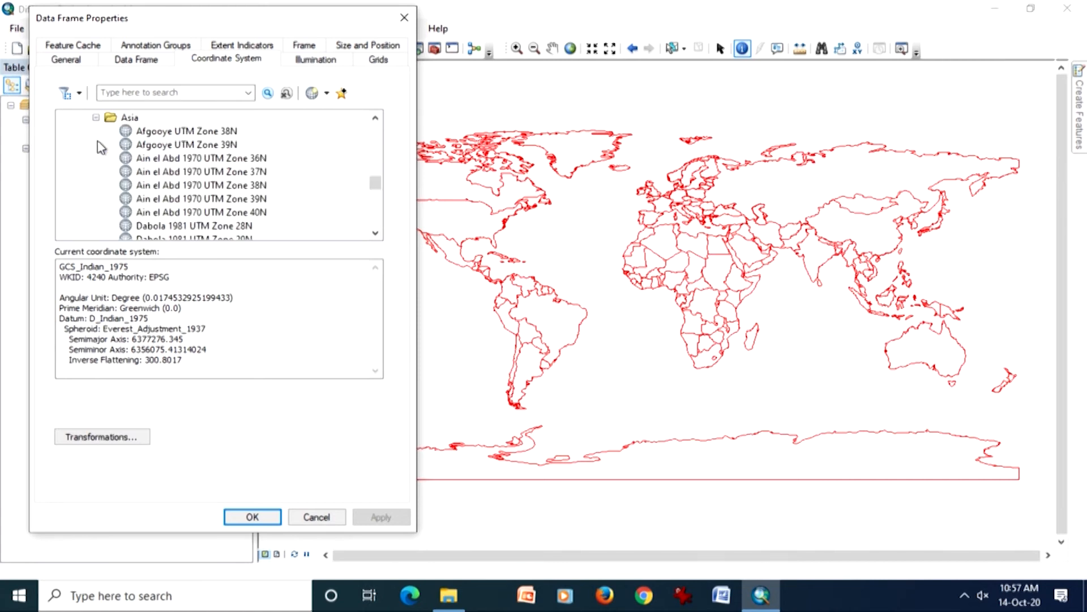
left_click(375, 233)
left_click(375, 233)
left_click(375, 234)
left_click(375, 233)
left_click(375, 233)
left_click(375, 233)
left_click(375, 234)
left_click(375, 234)
left_click(375, 233)
left_click(375, 233)
left_click(375, 233)
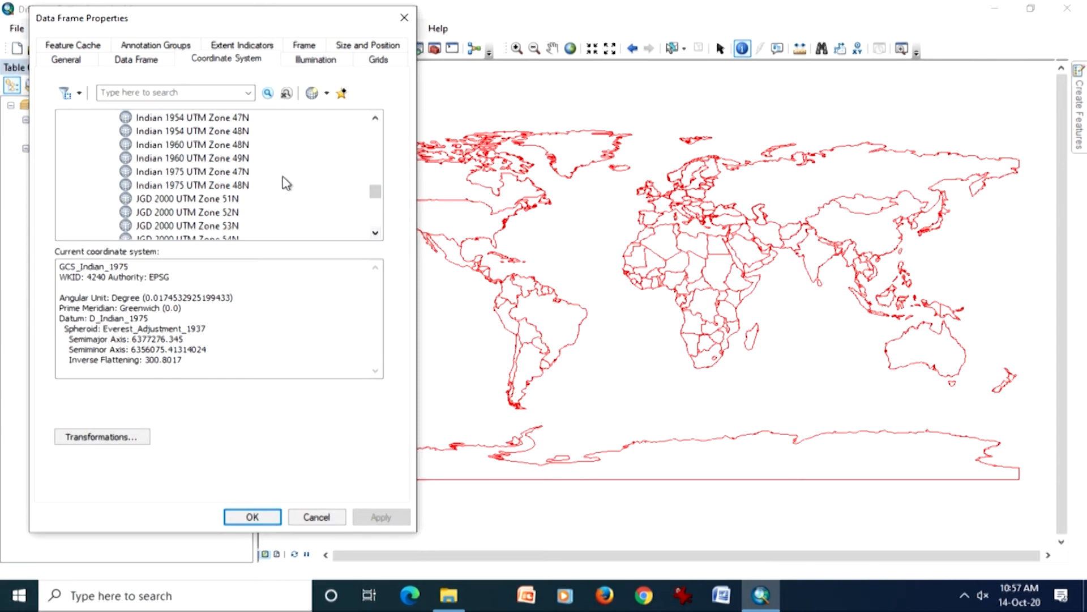
left_click(375, 118)
left_click(375, 117)
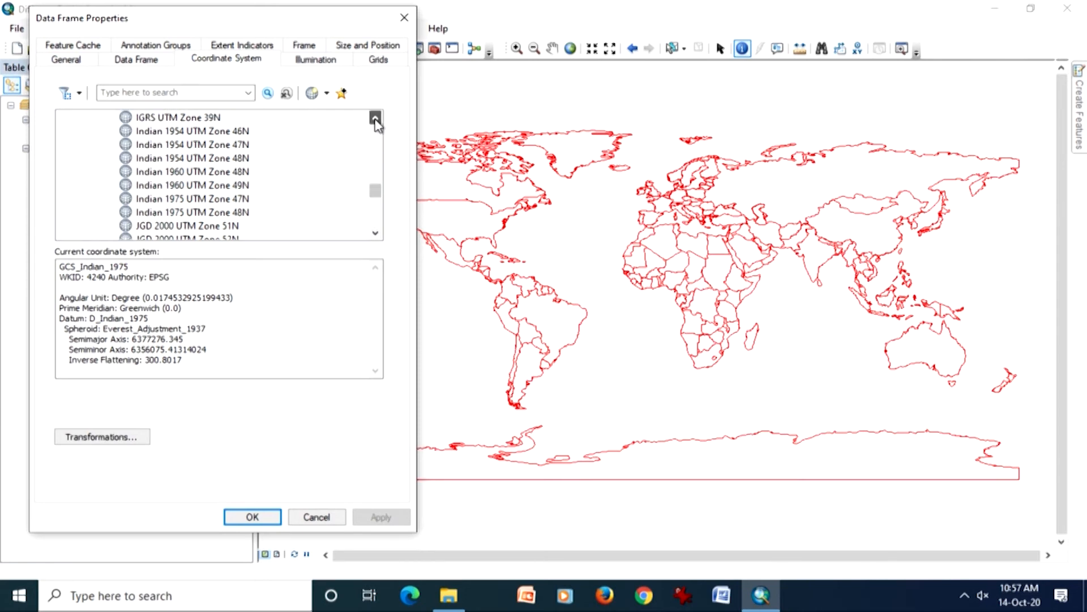
Step: Apply the Indian 1954 UTM Zone 46N projection to the data frame, accepting the differing geographic coordinate system
left_click(249, 132)
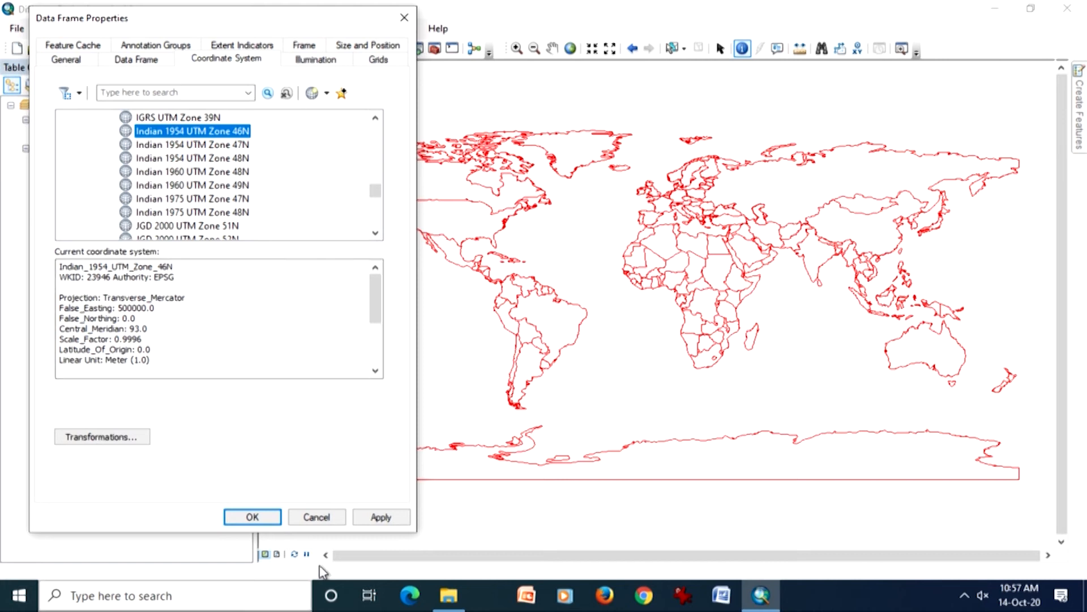
left_click(393, 517)
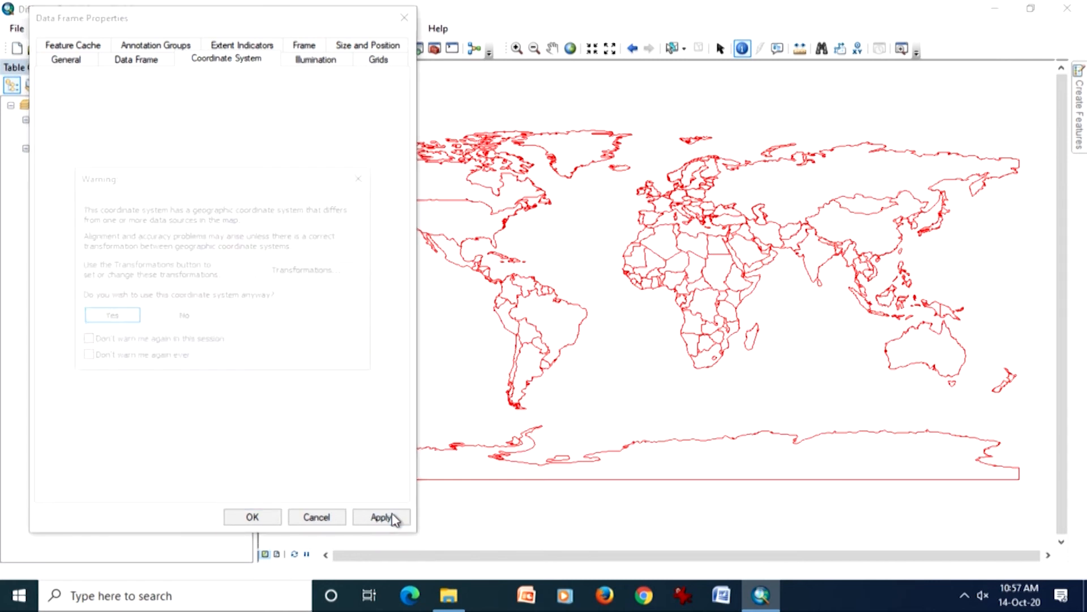
left_click(109, 318)
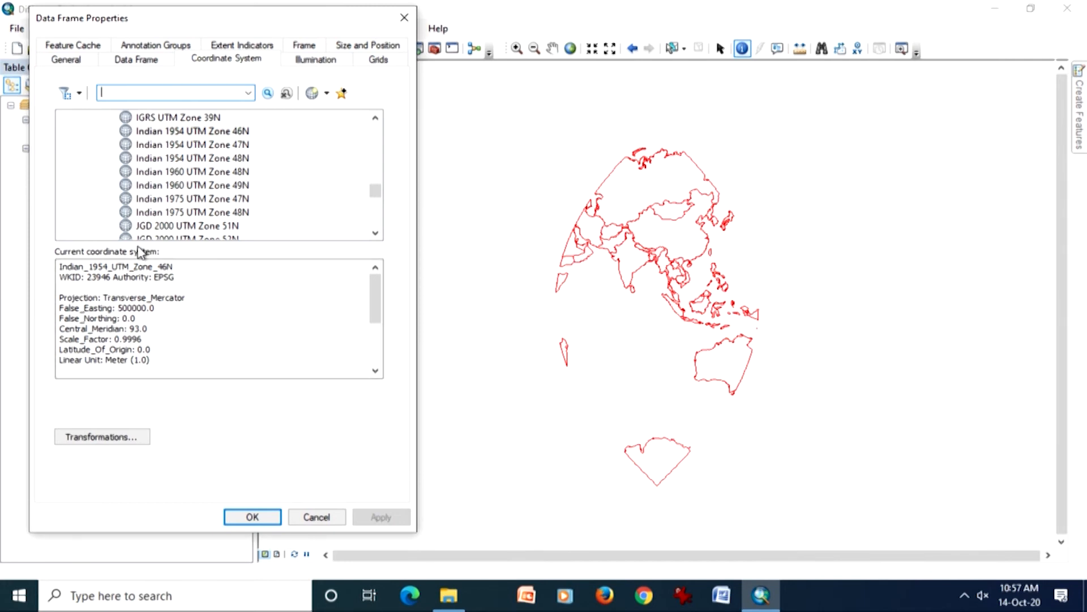
Step: Switch the data frame to Indian 1954 UTM Zone 48N and accept the differing geographic coordinate system
left_click(197, 161)
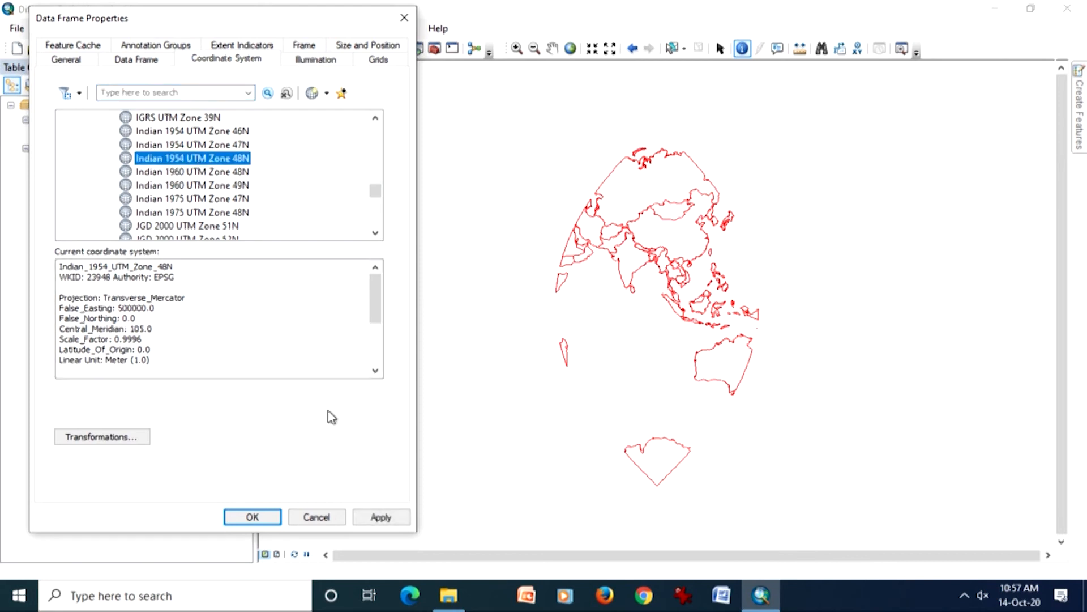
left_click(380, 519)
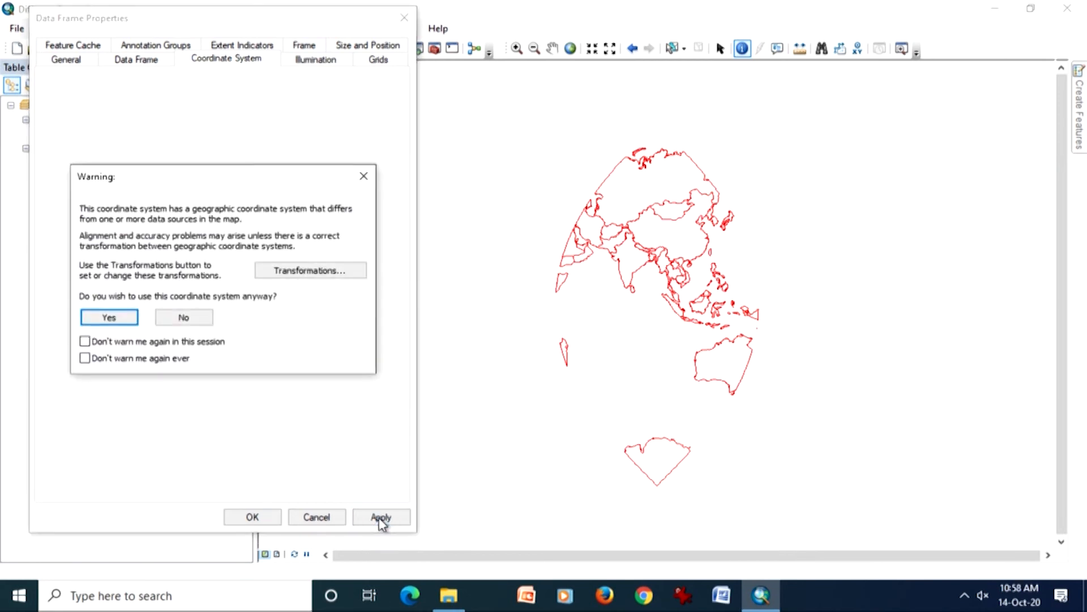
left_click(120, 316)
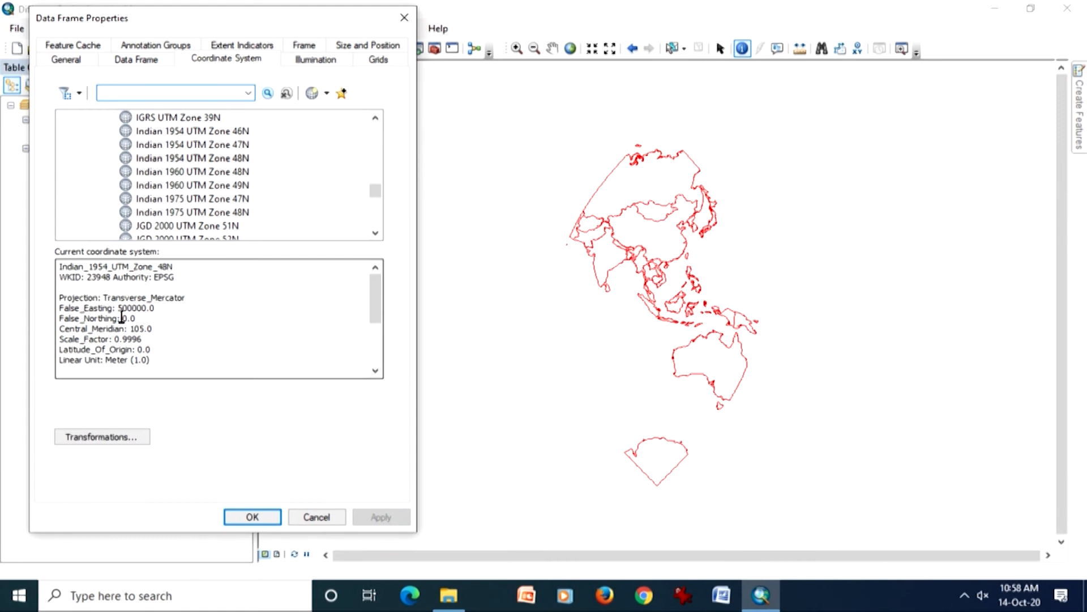
Step: Set the data frame back to Indian 1954 UTM Zone 46N and check its central meridian parameter
left_click_drag(373, 196, 380, 201)
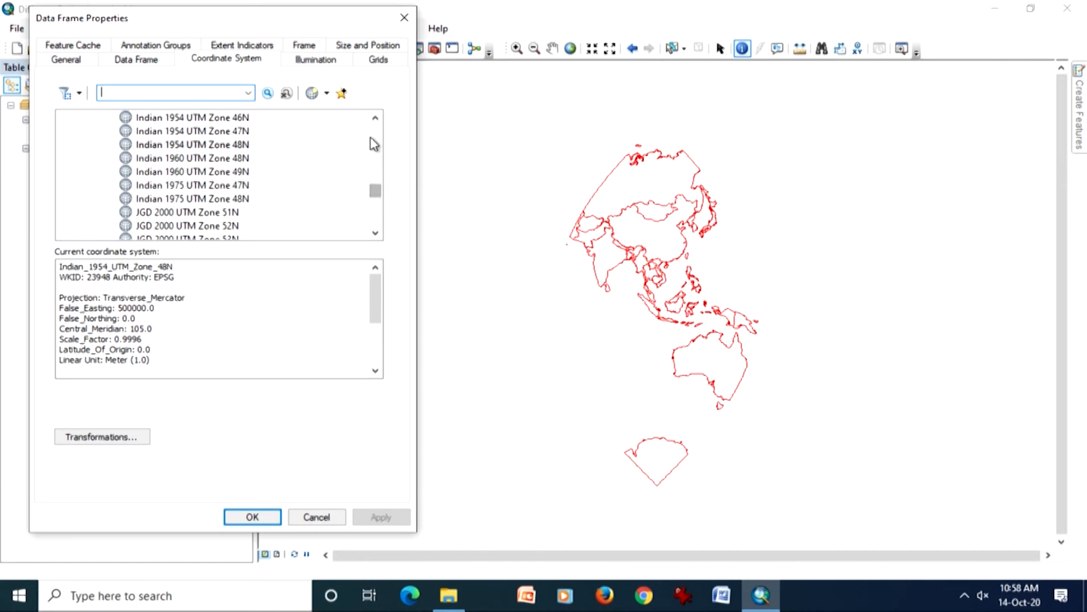
left_click(376, 117)
left_click(375, 117)
left_click(375, 117)
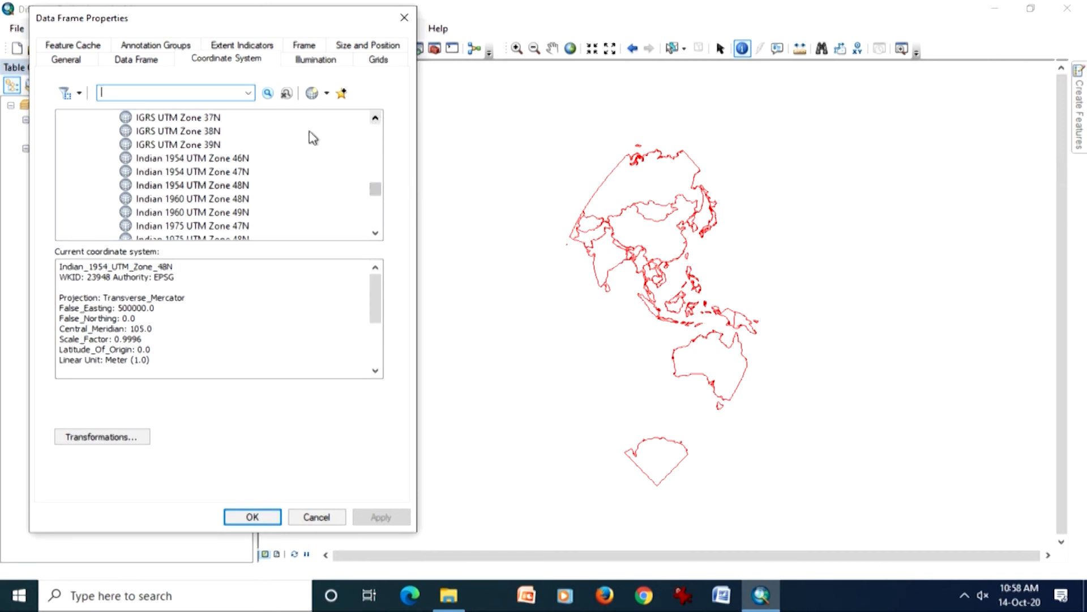
left_click(244, 161)
left_click(387, 518)
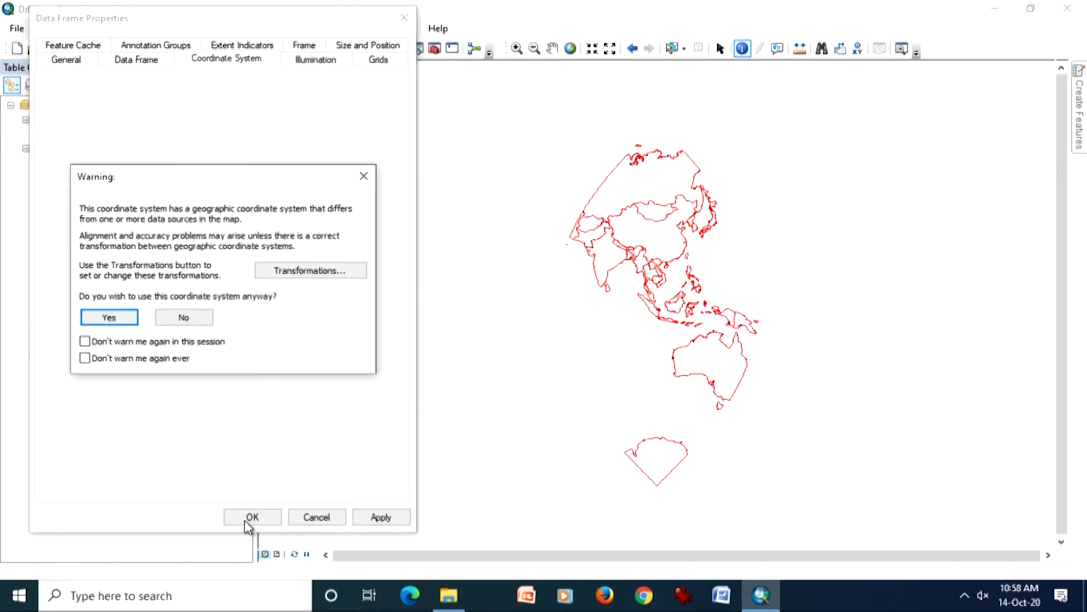
left_click(108, 319)
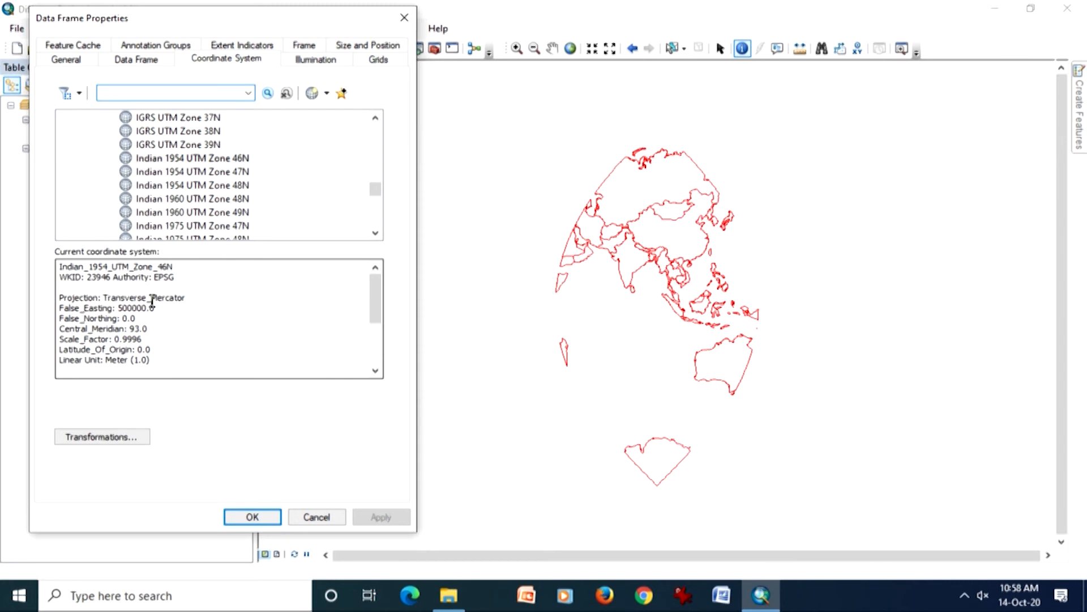
double_click(131, 329)
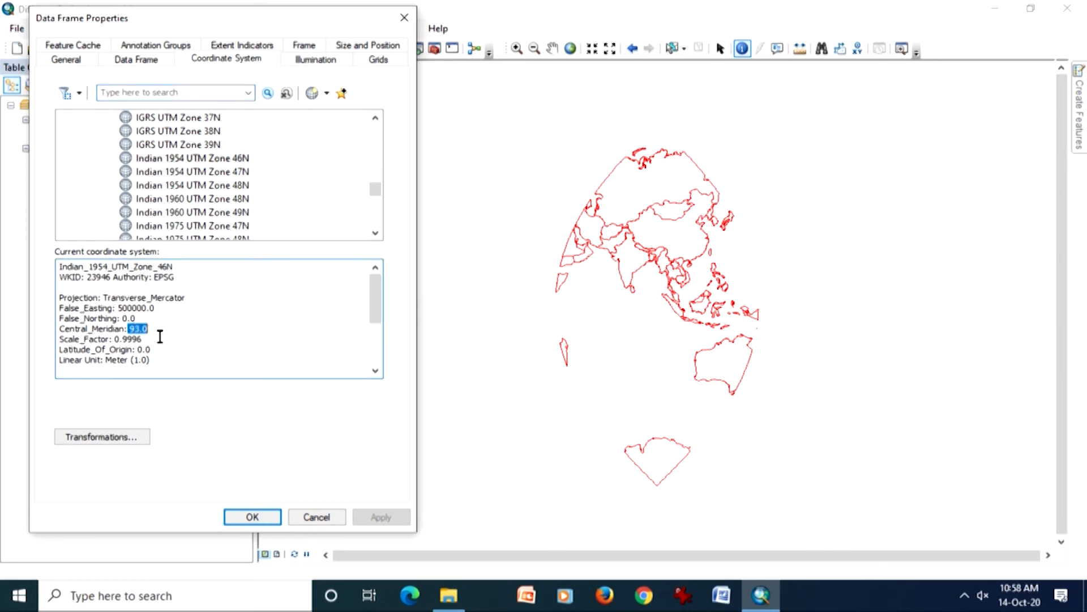
left_click(162, 339)
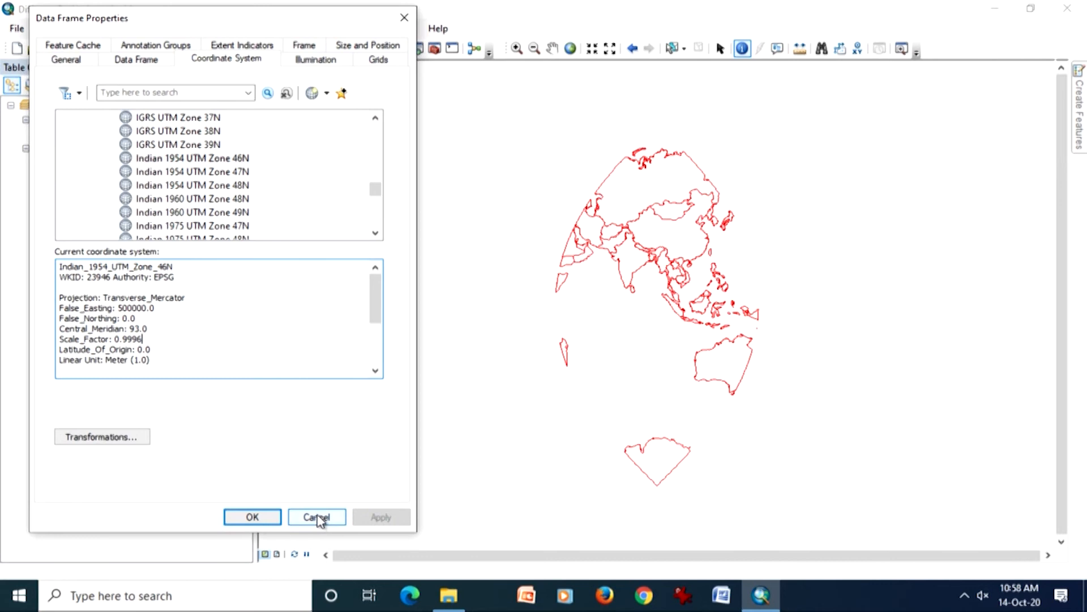
Step: Expand WGS 1984 and Northern Hemisphere under the UTM projected systems and find the zones covering India
left_click_drag(372, 189, 385, 224)
left_click(375, 117)
left_click(376, 118)
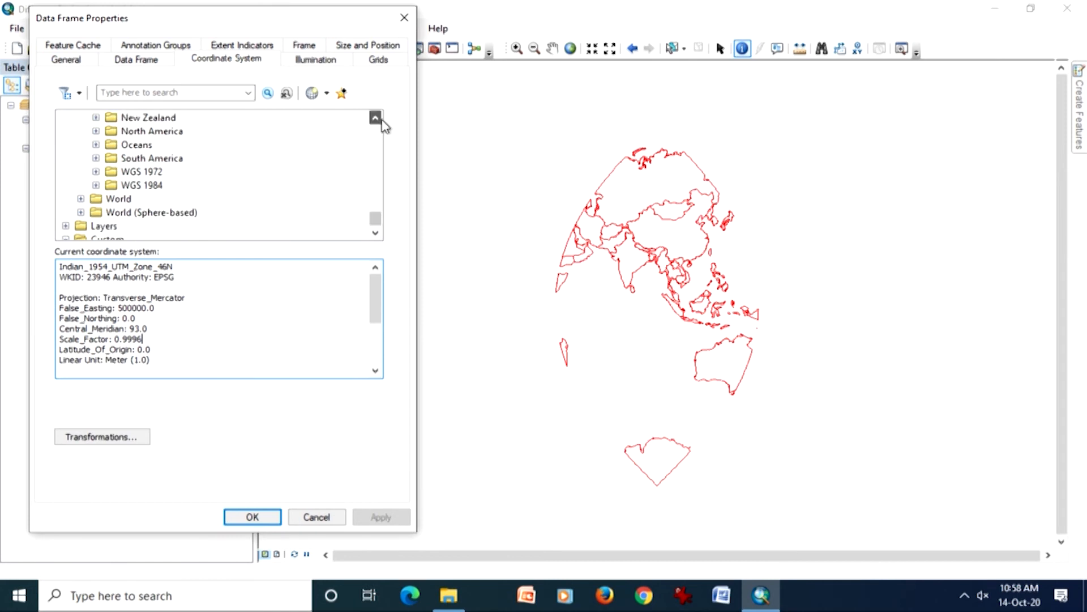
left_click(96, 186)
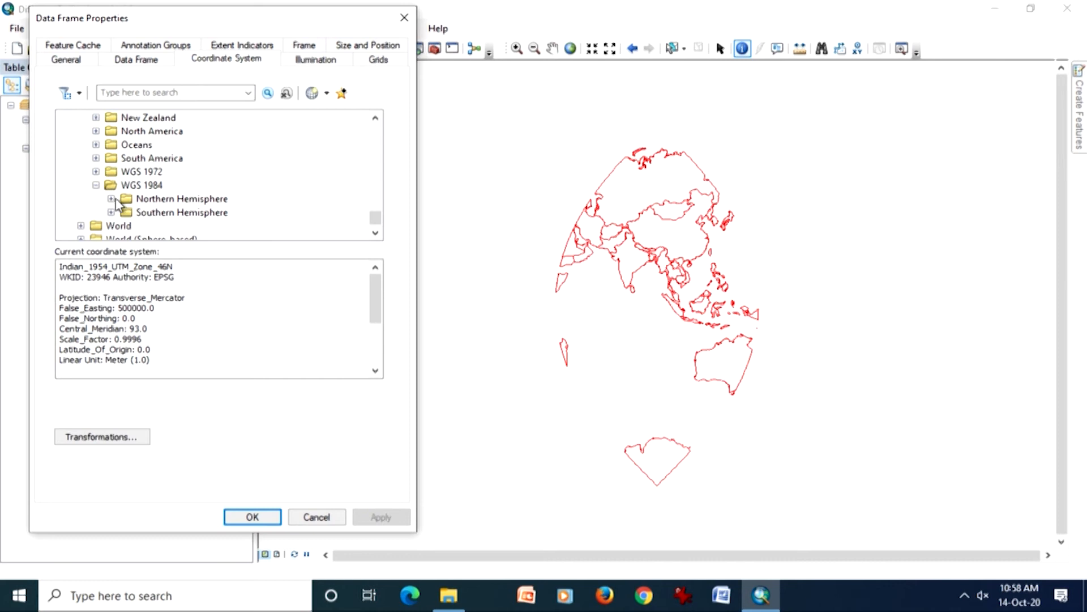
left_click(111, 198)
scroll(255, 187, "down", 15)
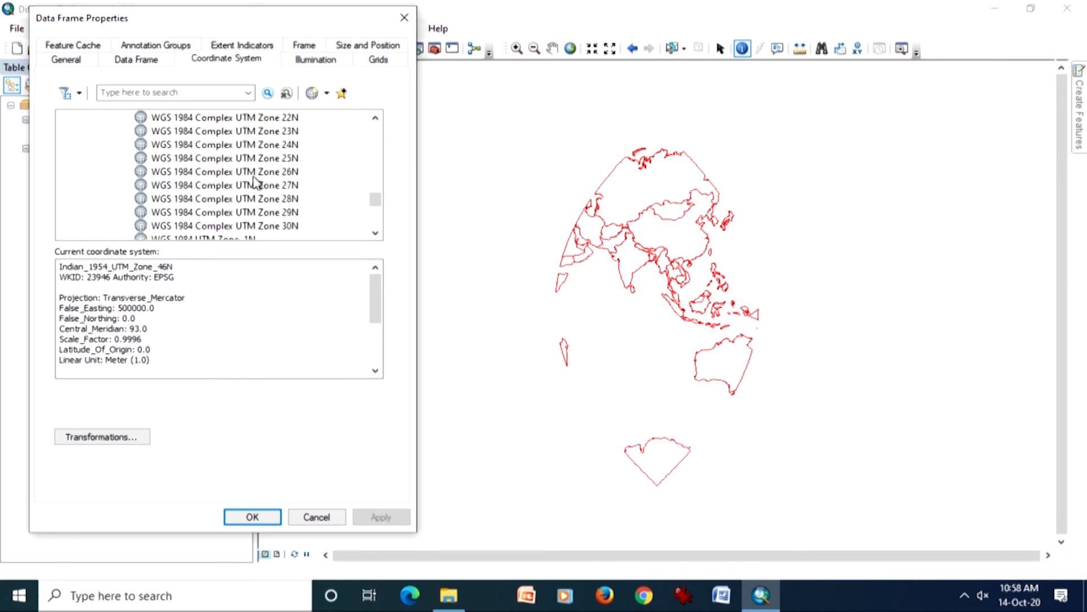
scroll(255, 187, "down", 10)
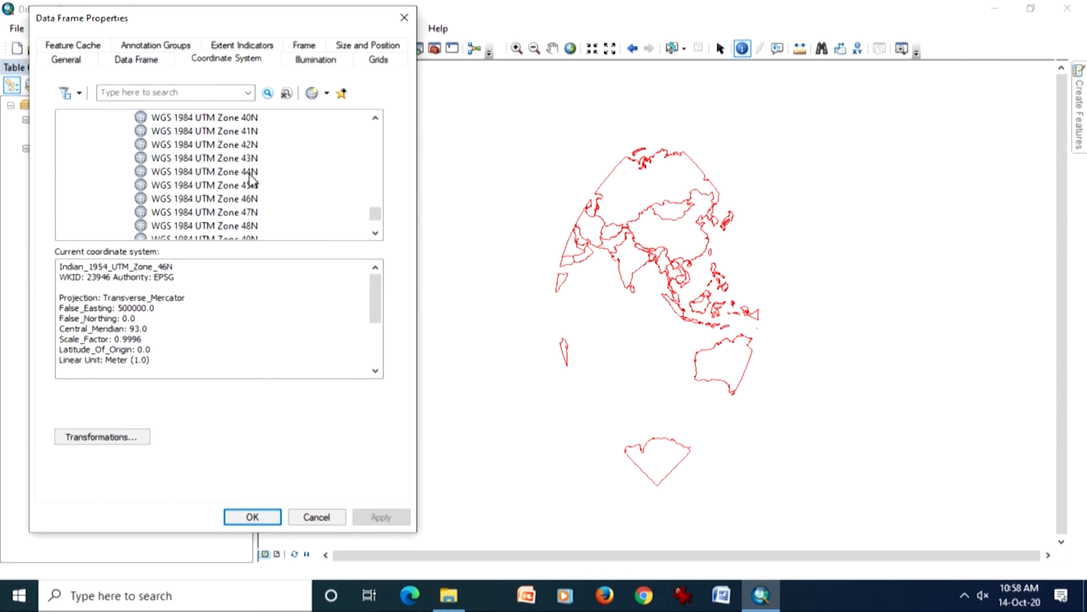
Step: Choose WGS 1984 UTM Zone 44N with its default properties and apply it to the data frame
double_click(249, 172)
left_click(217, 477)
left_click(376, 518)
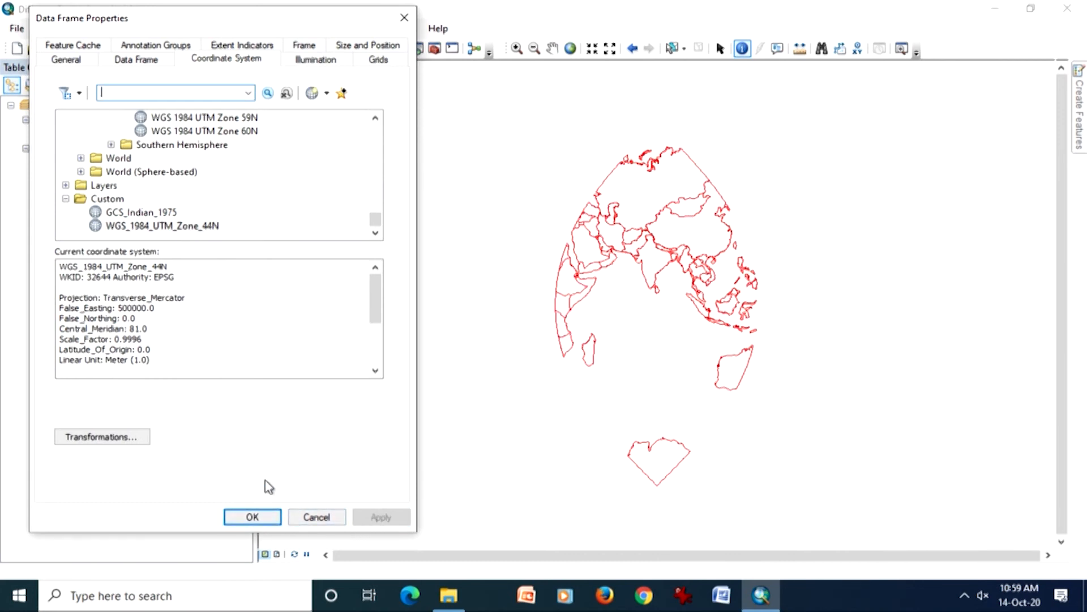
Step: Close the data frame properties and zoom the map in to India and its surroundings
left_click(265, 516)
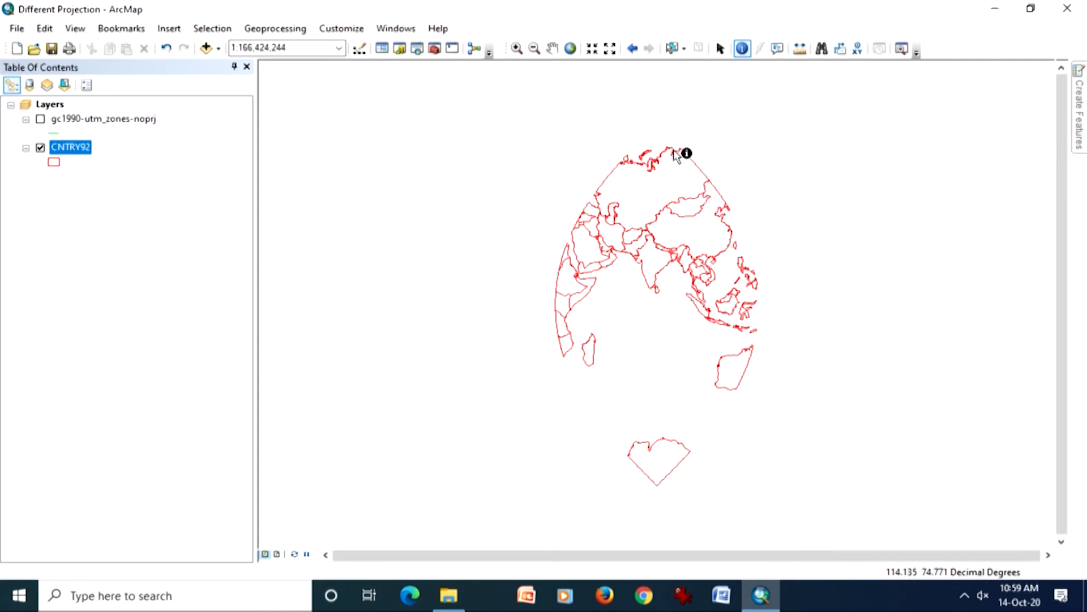
left_click(517, 48)
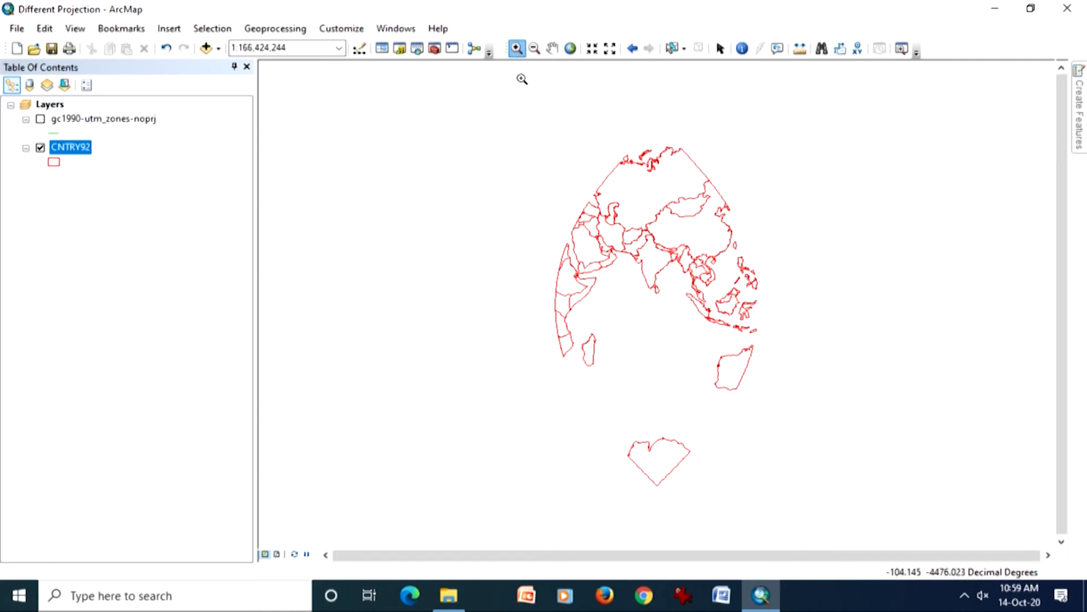
left_click_drag(604, 215, 710, 311)
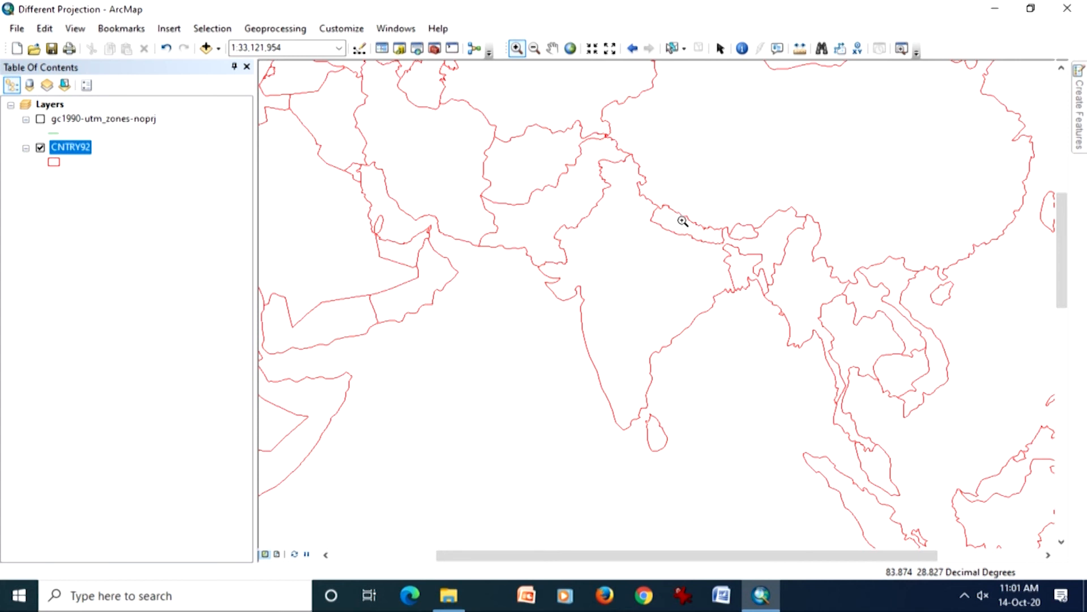
Step: Reopen the data frame's coordinate system settings and collapse the Projected Coordinate Systems group
left_click(75, 29)
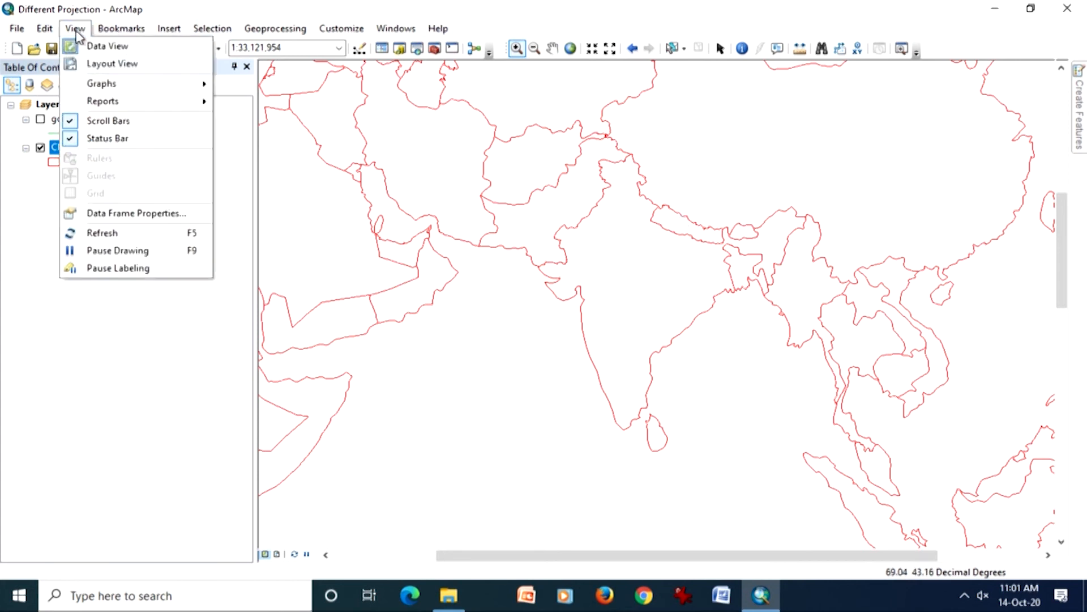
left_click(92, 218)
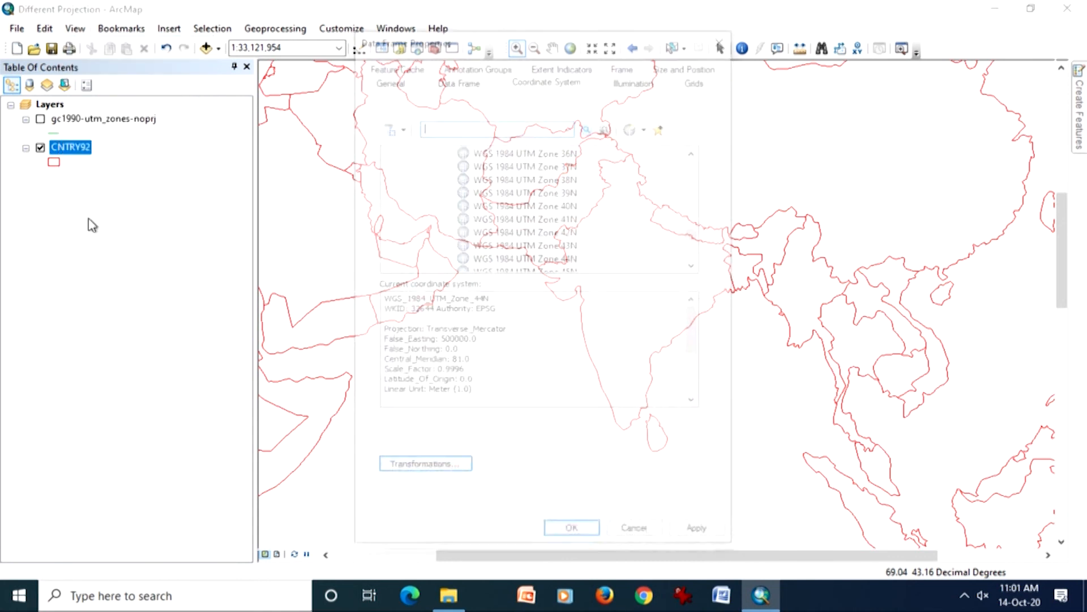
left_click_drag(451, 35, 334, 24)
left_click_drag(577, 223, 578, 260)
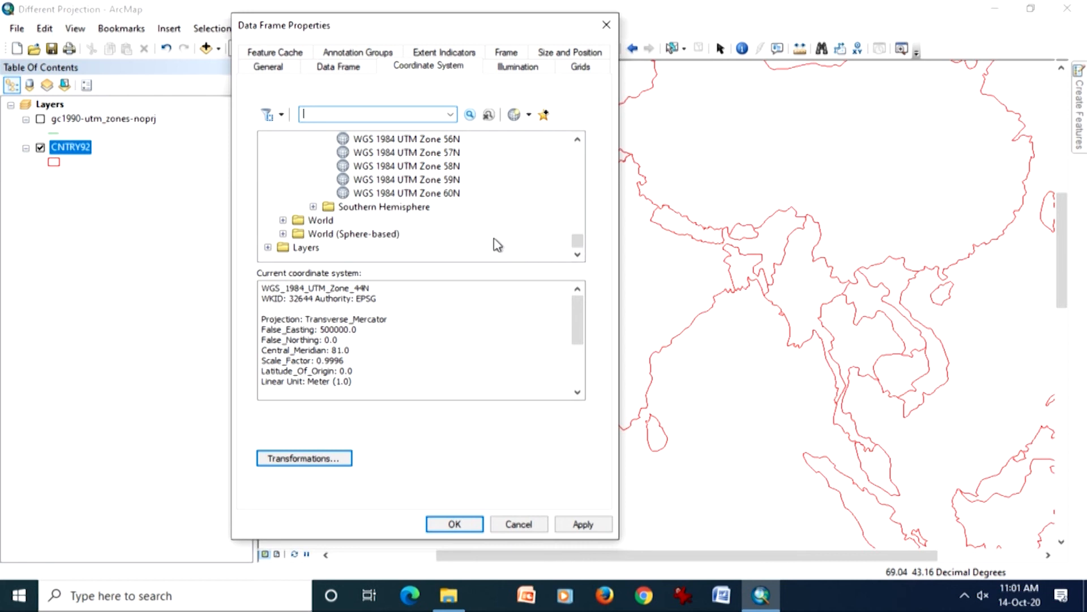
left_click_drag(577, 241, 576, 151)
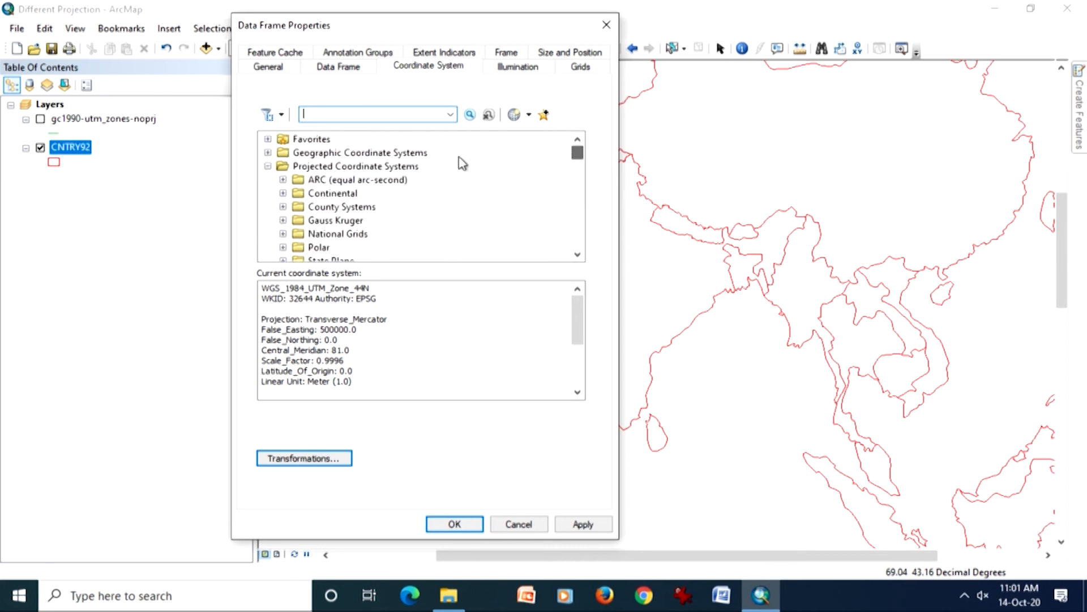
left_click(268, 166)
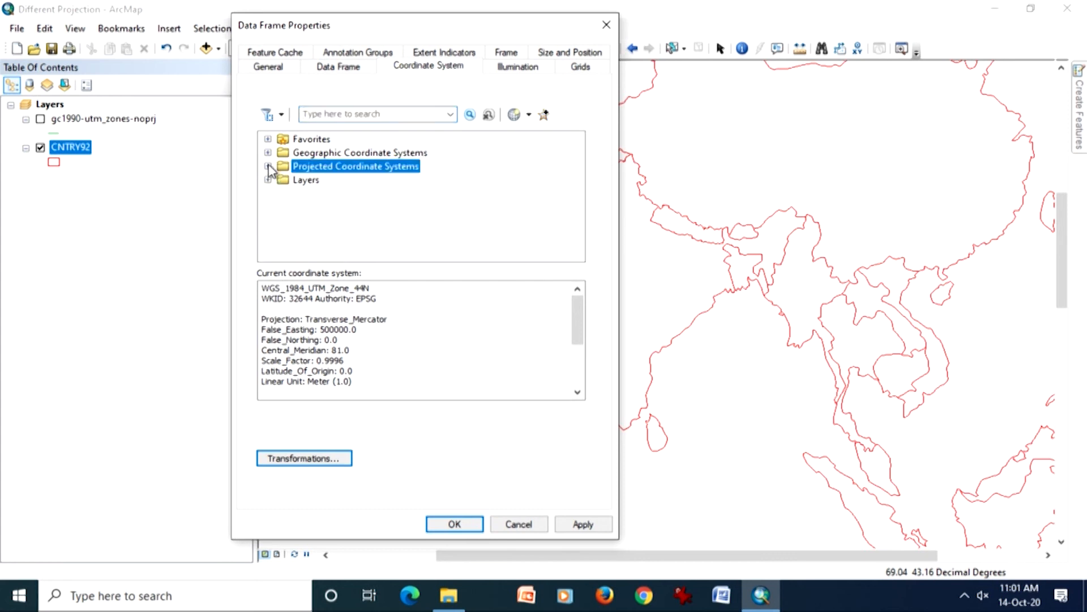
Step: Apply the favorite GCS_WGS_1984 geographic coordinate system to the data frame and close its properties
left_click(303, 142)
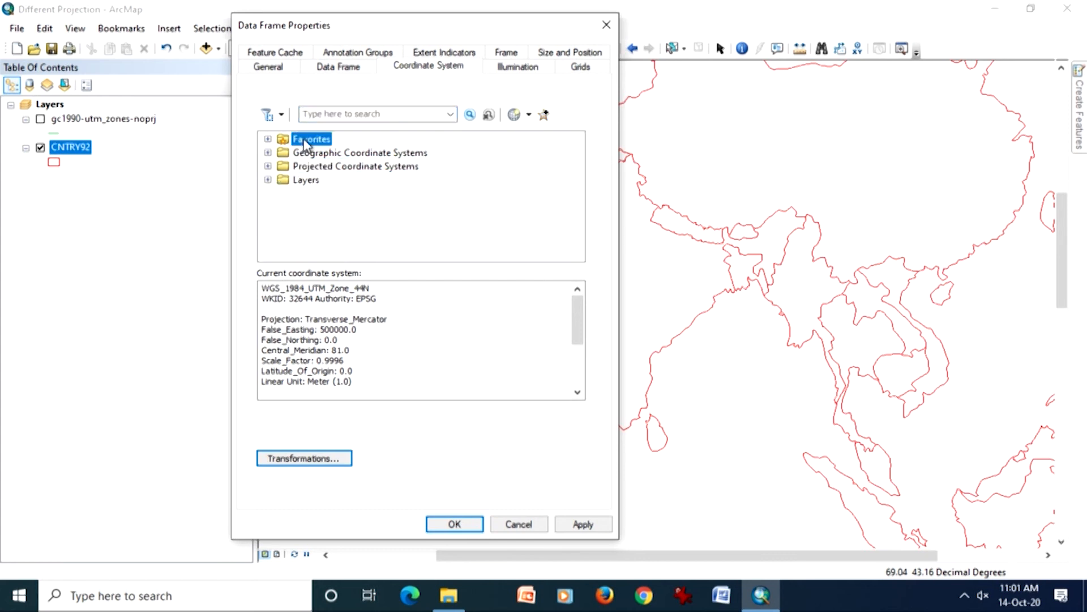
left_click(267, 140)
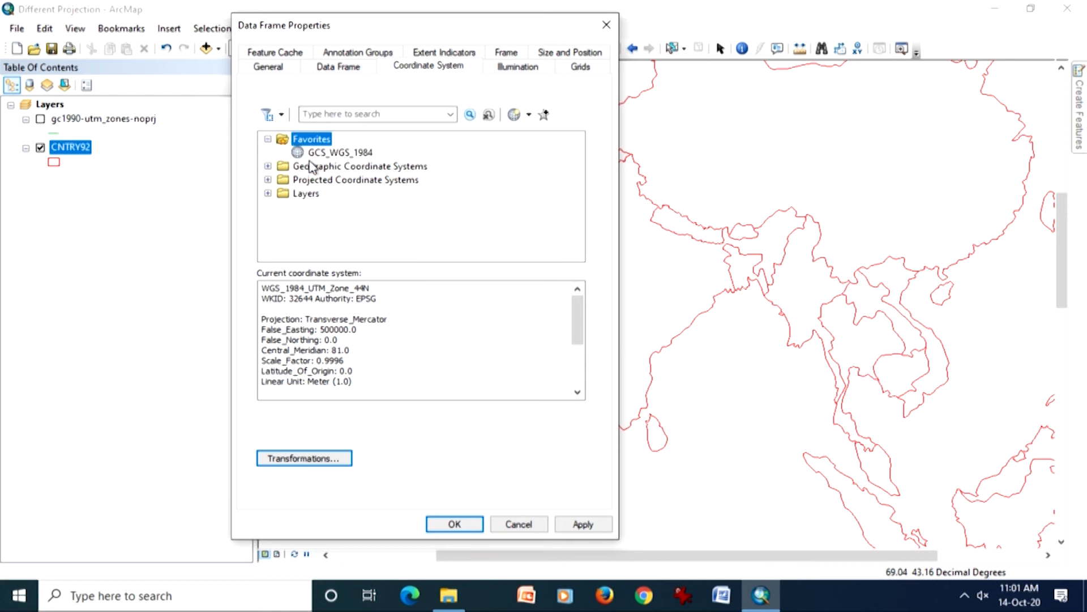
left_click(331, 153)
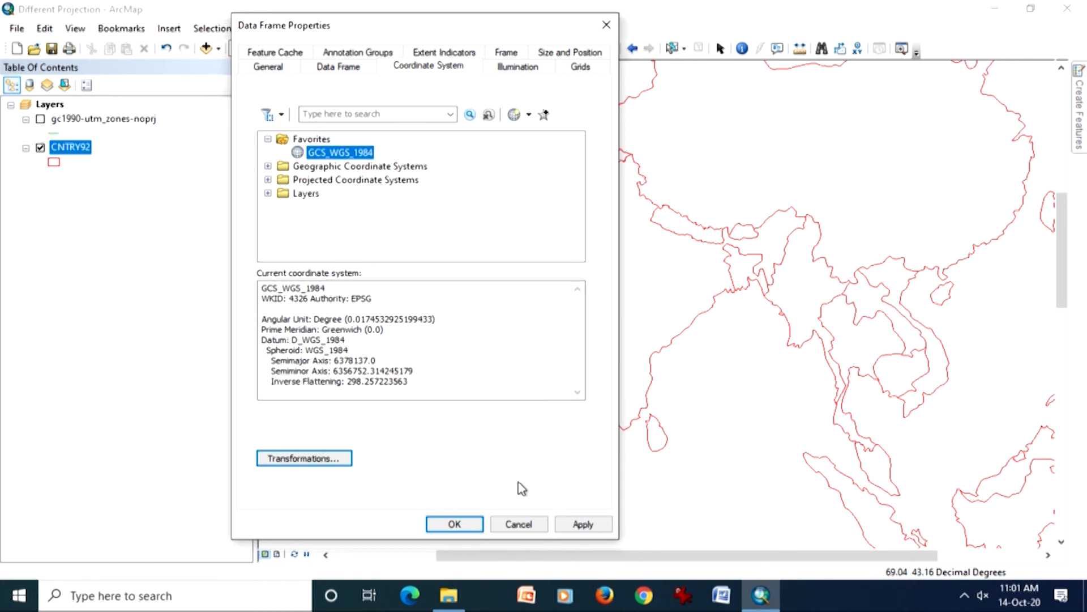
left_click(574, 525)
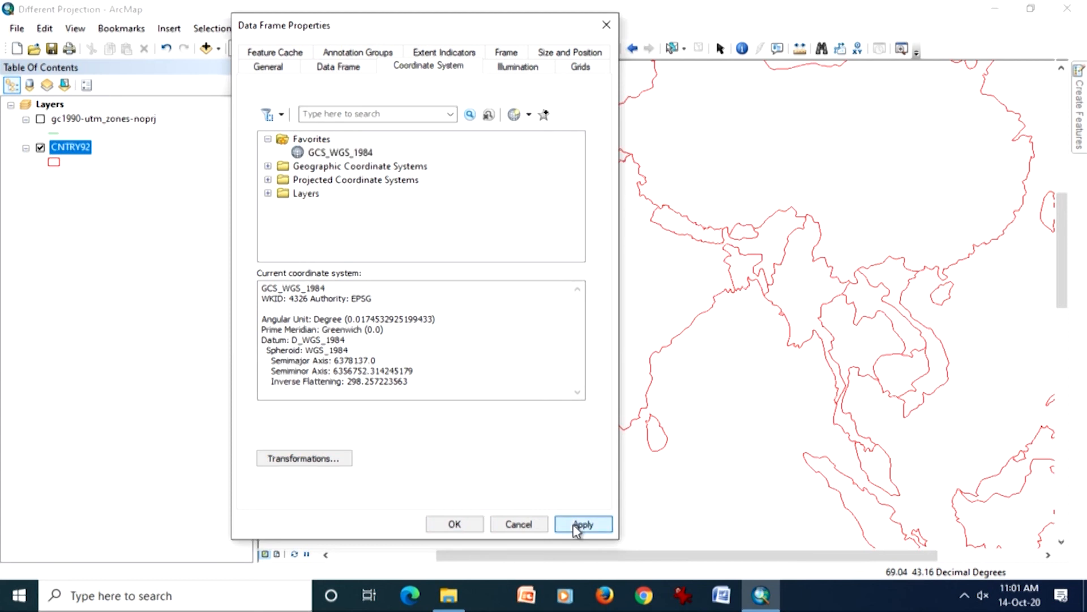
left_click(462, 525)
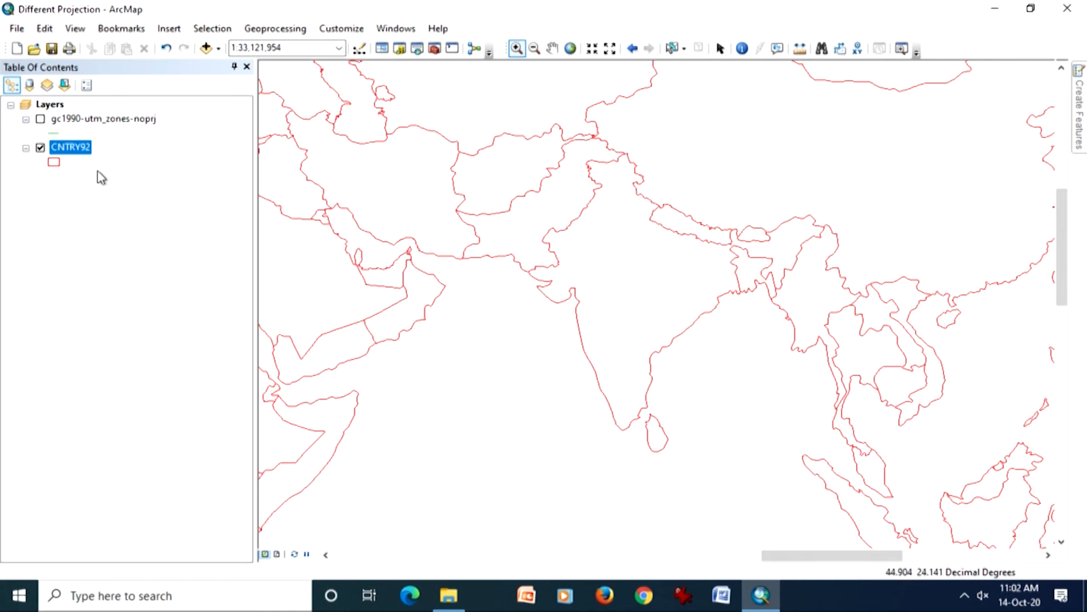
Step: Zoom the map to the full extent of the CNTRY92 layer and minimize ArcMap
right_click(76, 150)
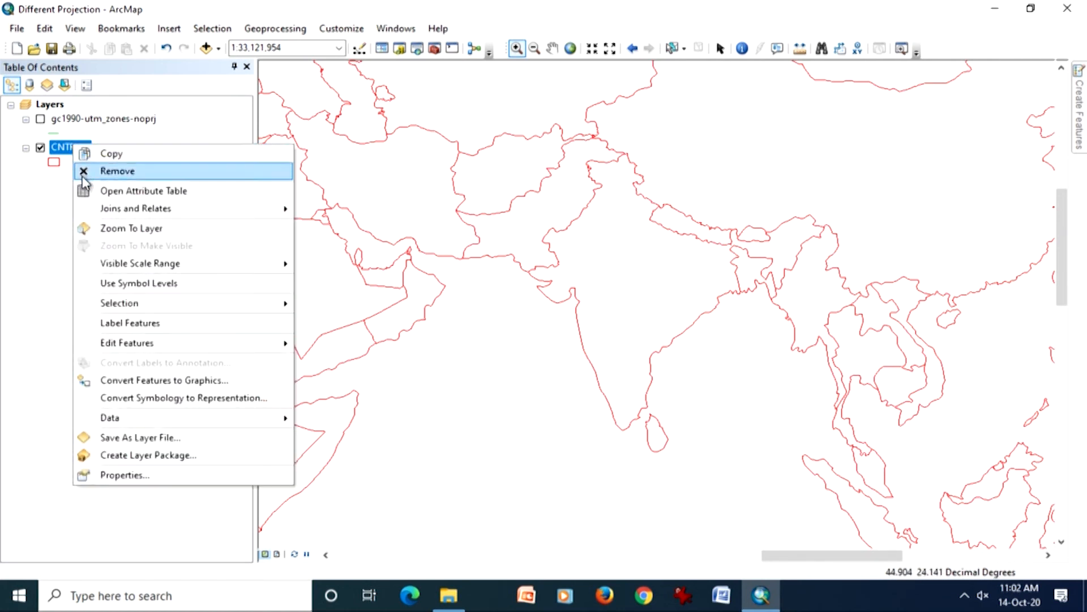
left_click(97, 228)
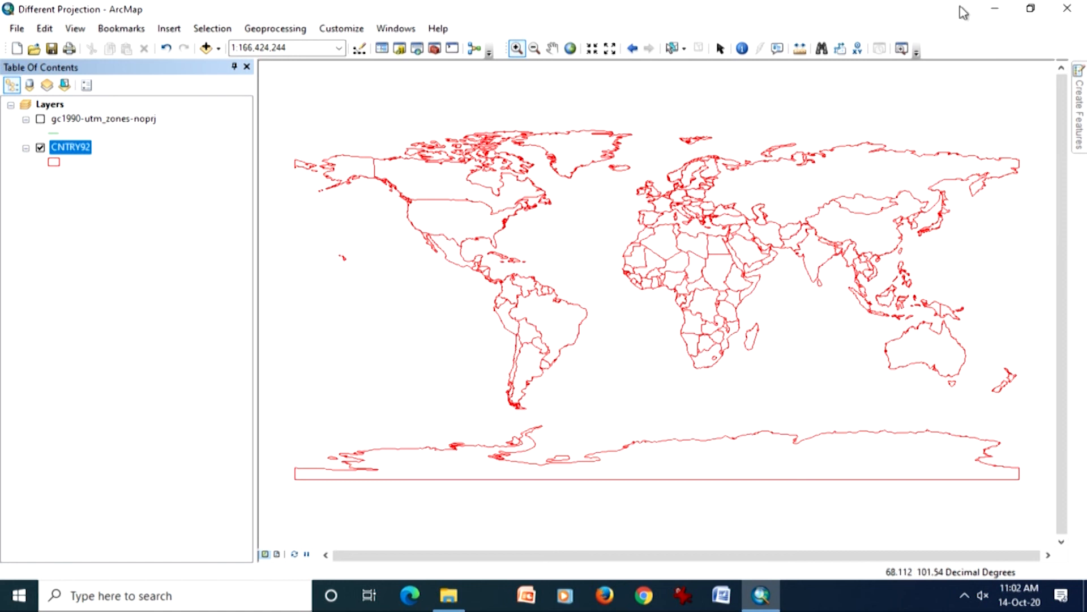
left_click(994, 10)
left_click(994, 11)
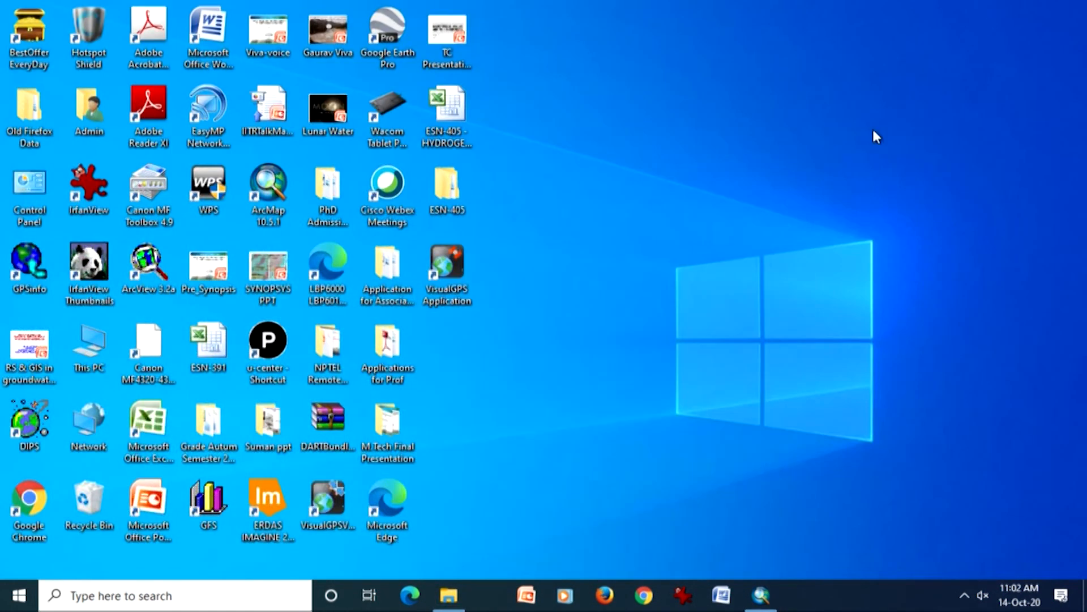
Step: Start ArcView GIS 3.2a and create a new project with a new view, choosing to add data to it
double_click(141, 259)
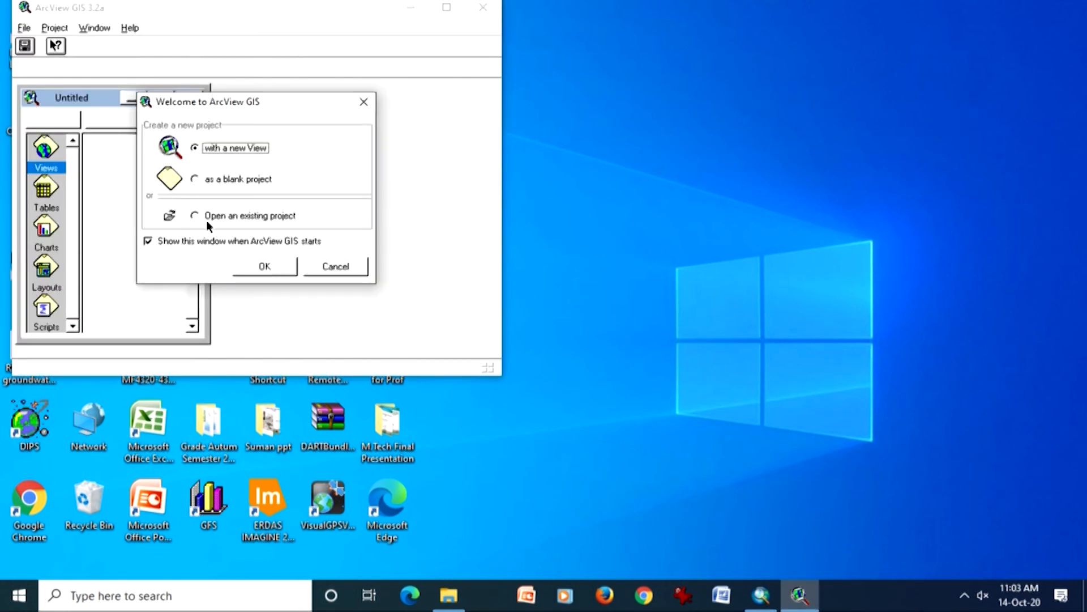
left_click(256, 267)
left_click(234, 233)
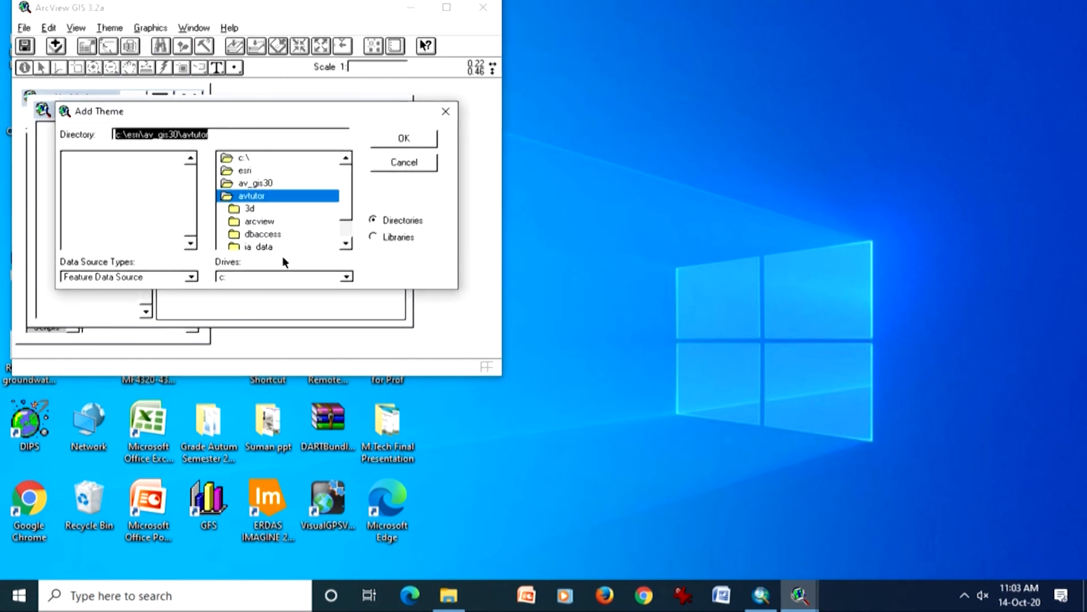
Step: Look through the av_gis30 directory and its avtutor and arcview folders for the world data
scroll(347, 218, "down", 1)
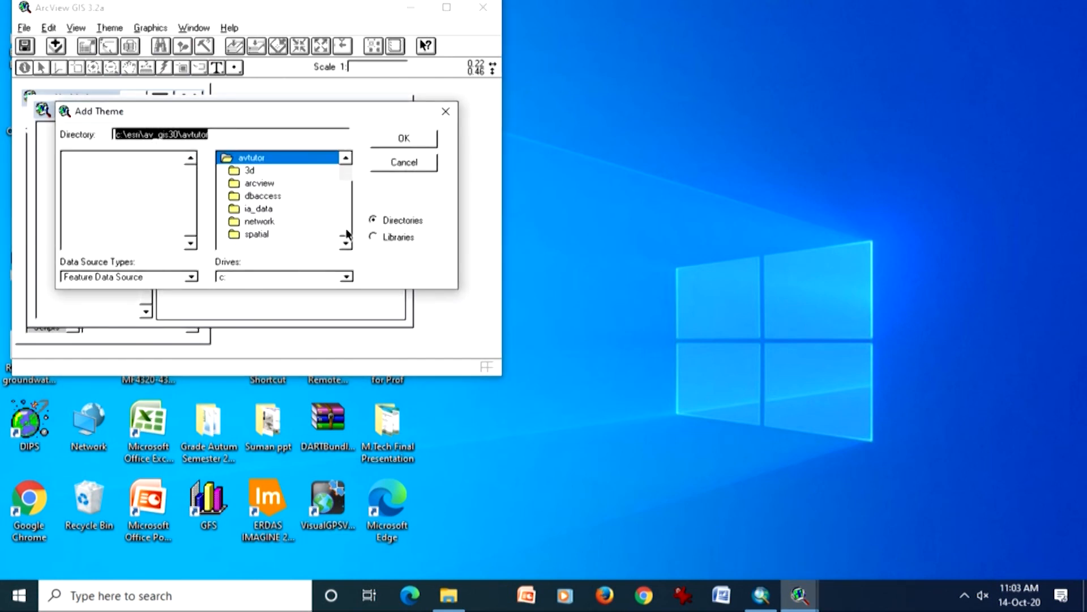
scroll(347, 232, "up", 1)
left_click(275, 184)
double_click(275, 185)
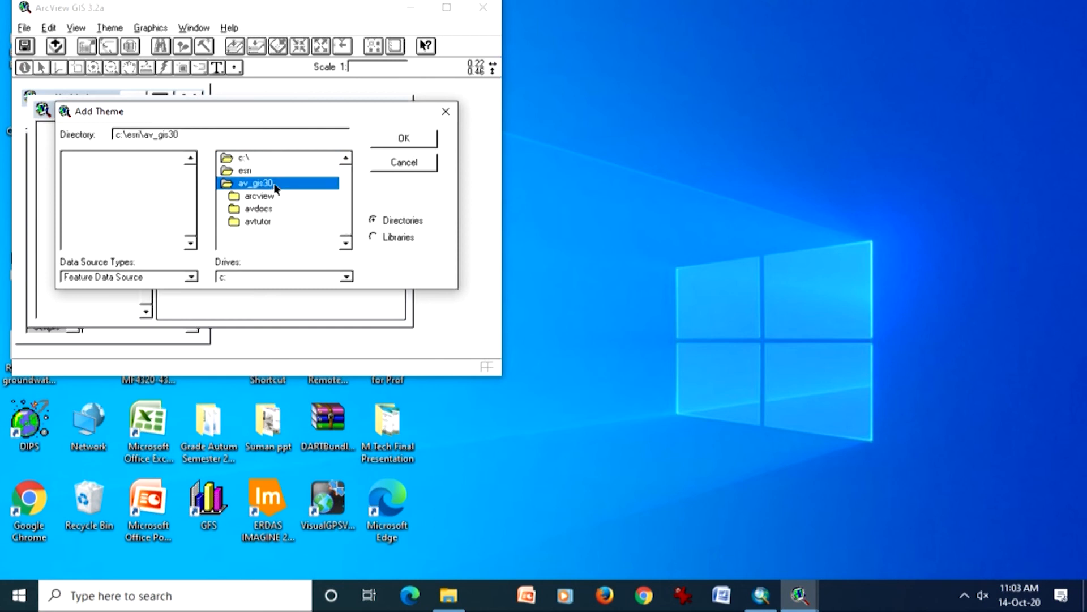
double_click(266, 221)
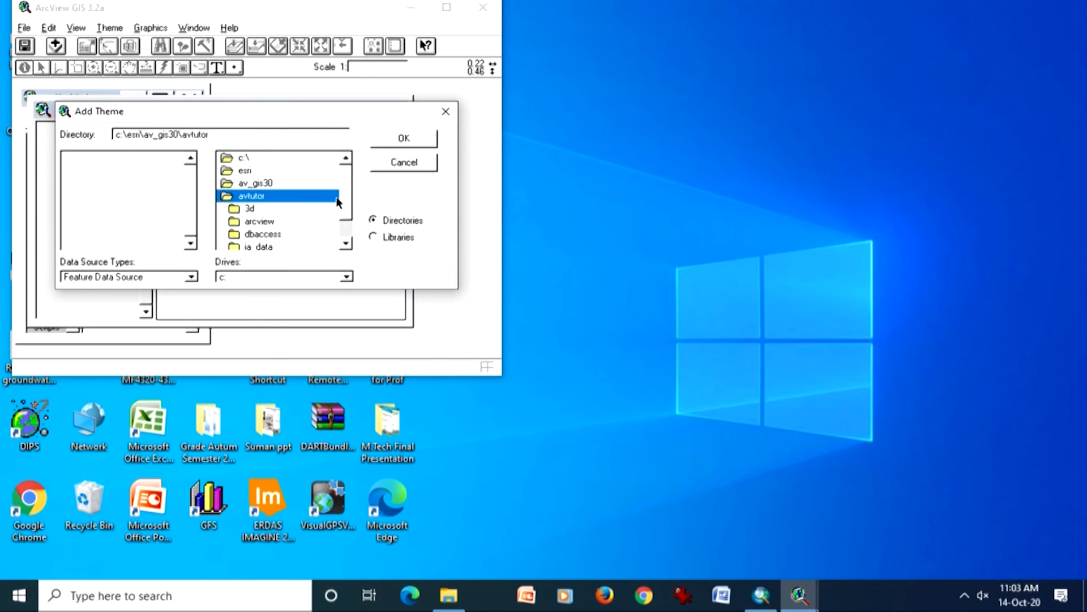
mouse_move(342, 191)
left_mouse_down()
mouse_move(342, 223)
mouse_move(341, 190)
left_mouse_up()
double_click(274, 185)
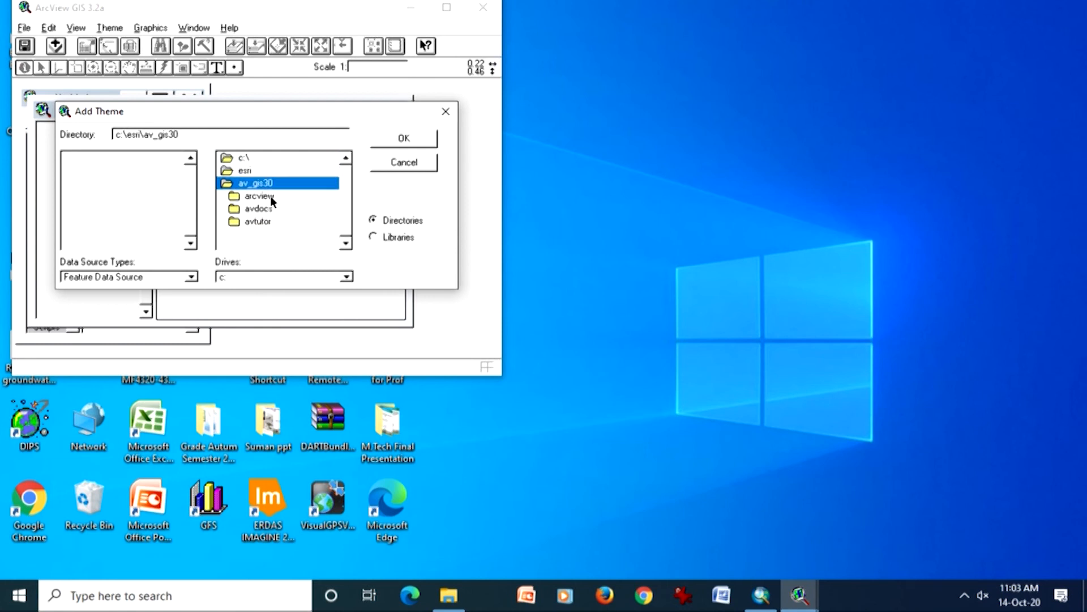
double_click(273, 196)
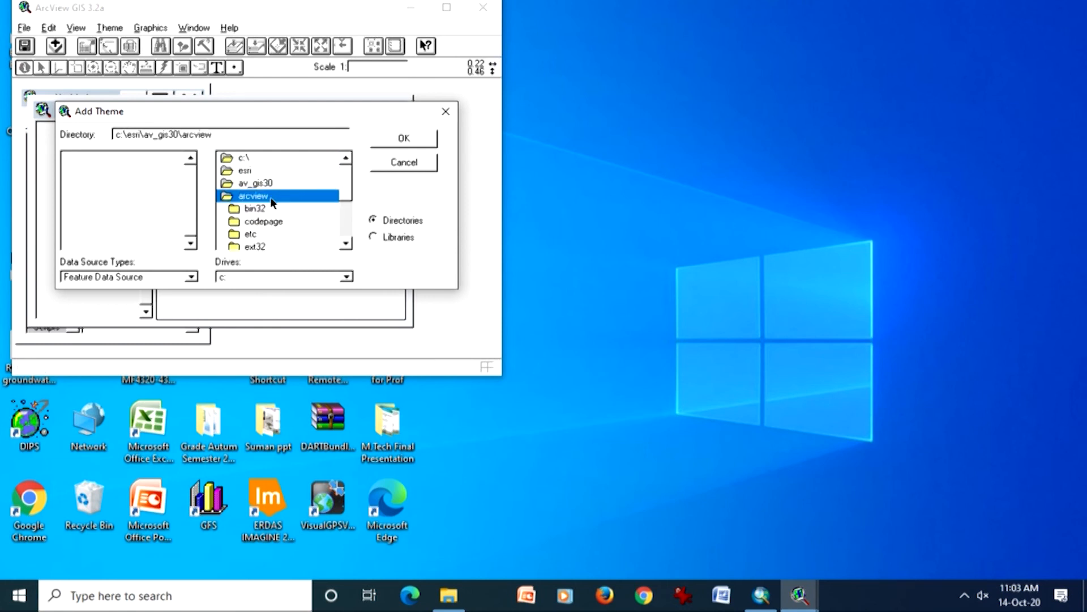
double_click(264, 185)
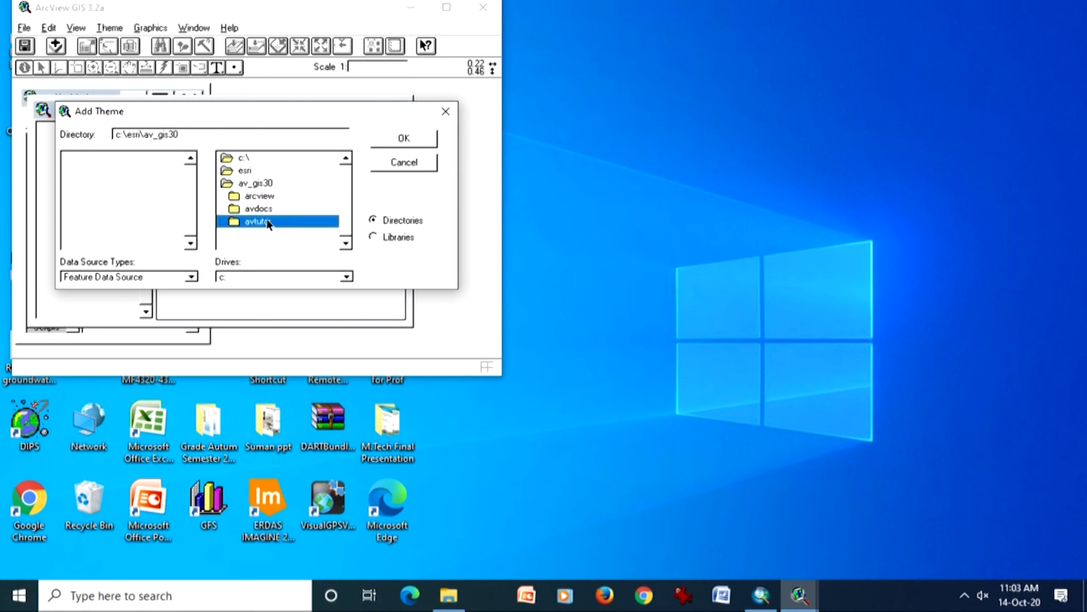
Step: Add cntry92.shp from the c:\esri\esridata\world directory to the view as a theme
double_click(249, 171)
double_click(257, 195)
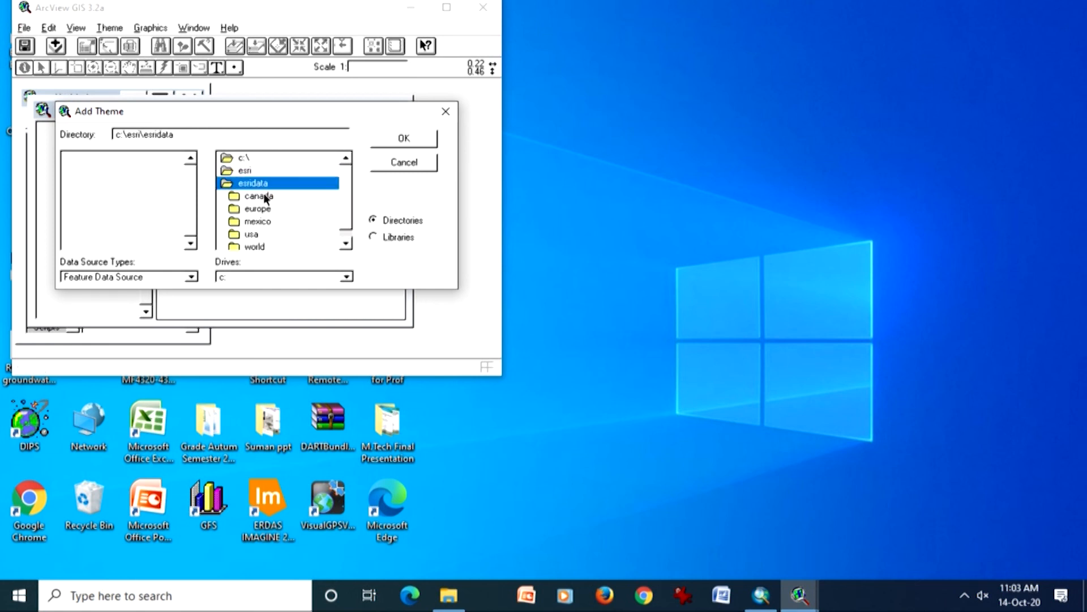
double_click(255, 246)
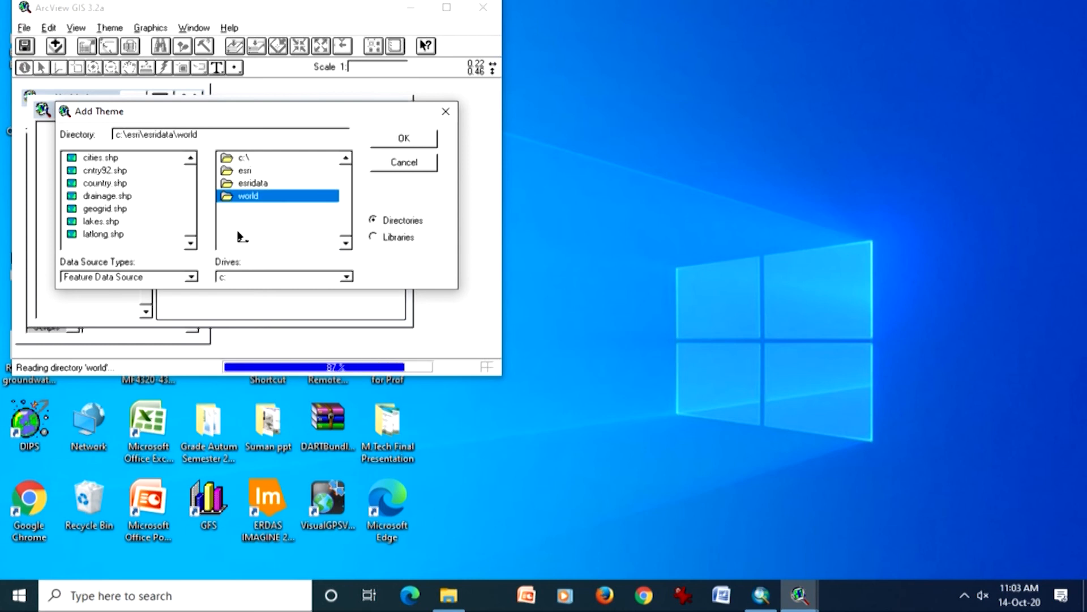
left_click(119, 170)
double_click(118, 169)
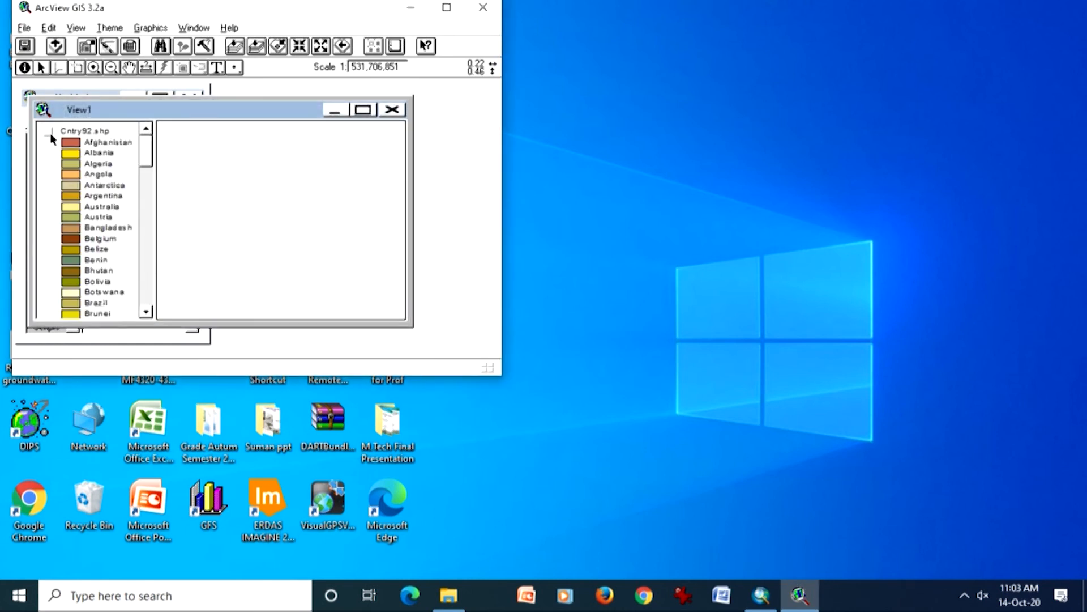
Step: Display the Cntry92.shp theme and maximize both the application window and the View1 window
left_click(49, 132)
left_click(446, 6)
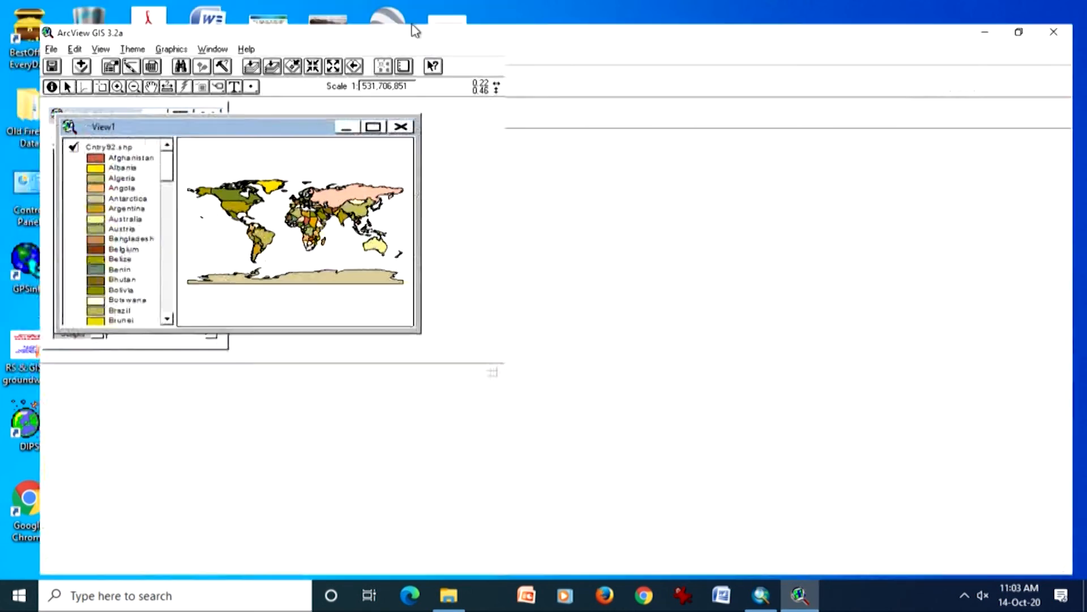
left_click(351, 109)
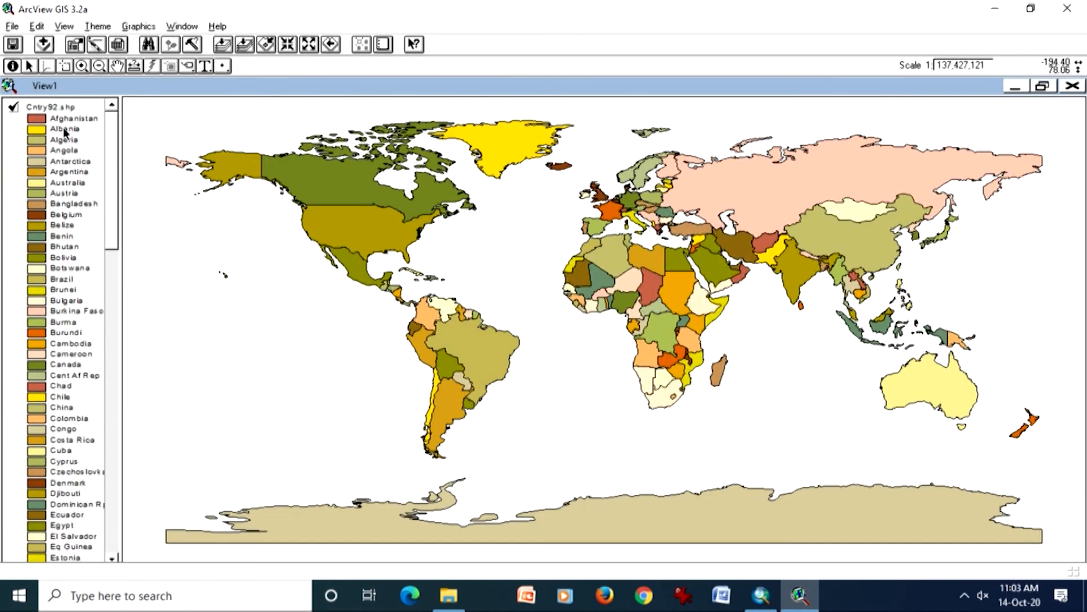
Step: Hide the country legend of the Cntry92.shp theme
left_click(73, 27)
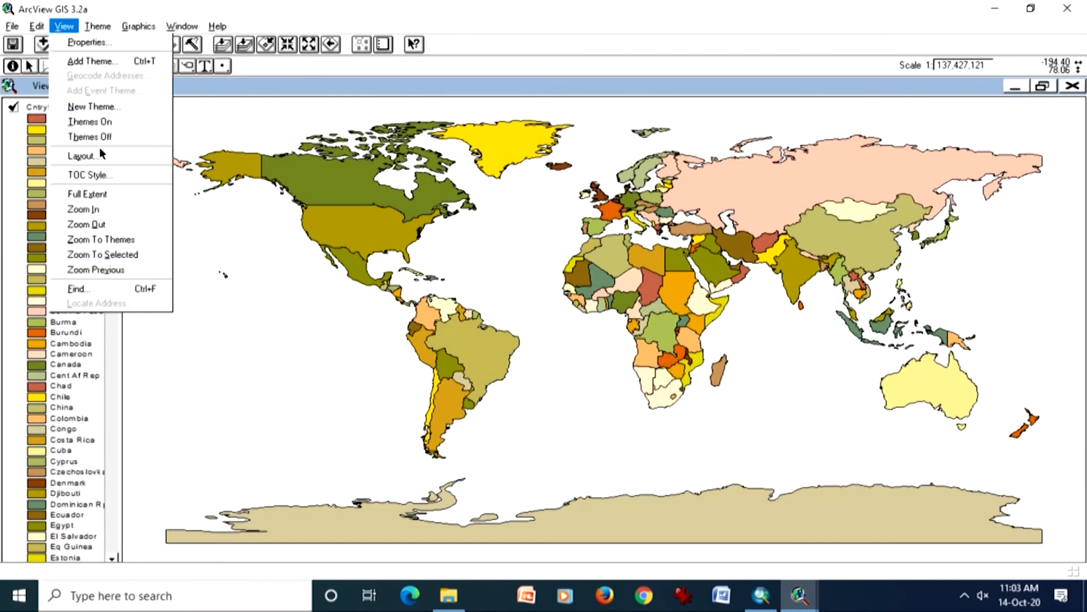
left_click(98, 26)
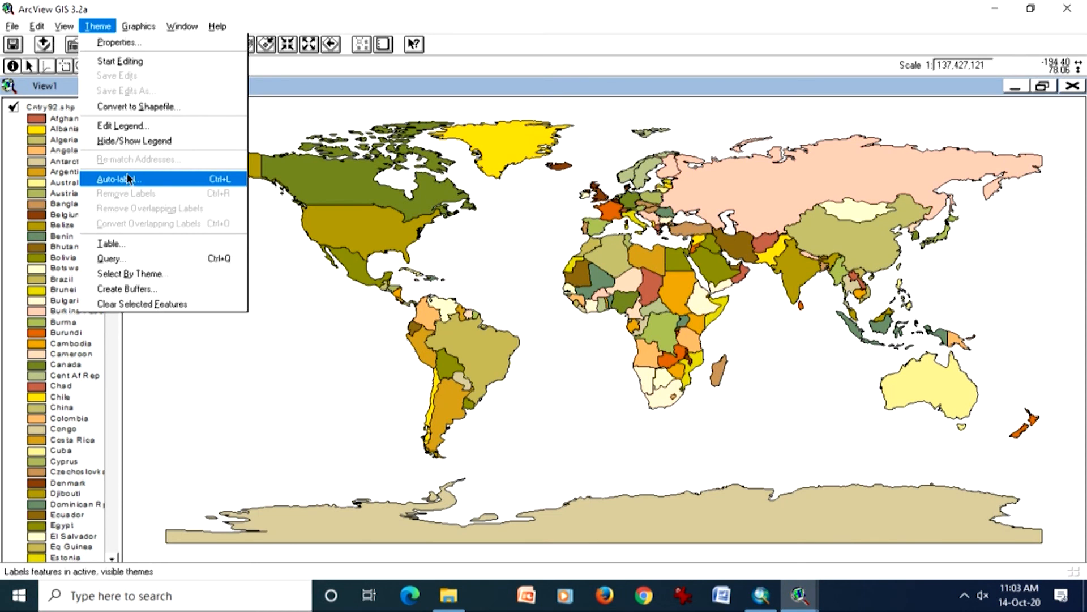
left_click(143, 141)
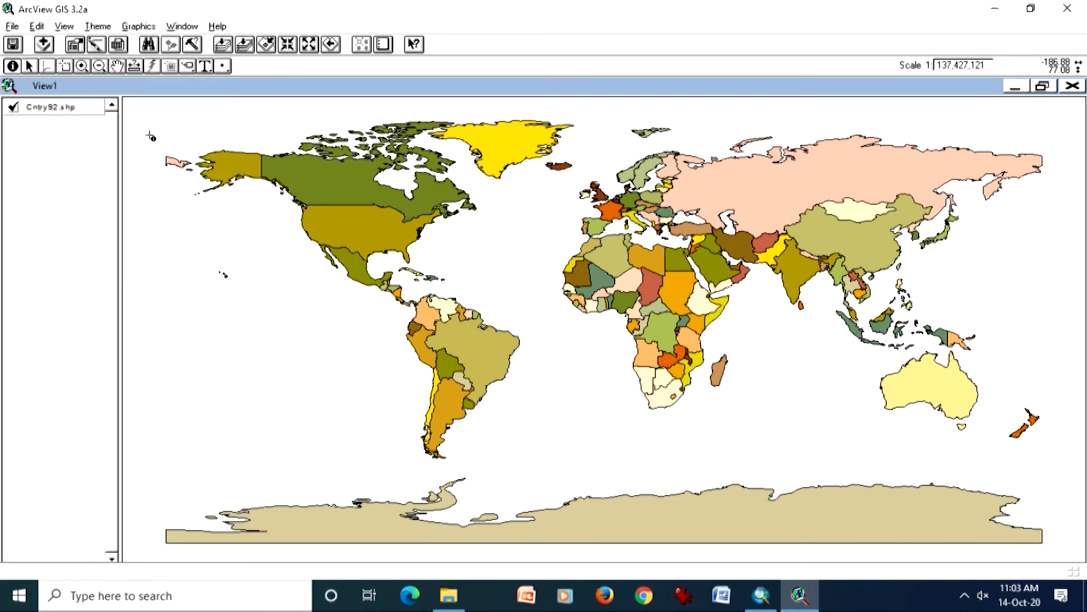
left_click(100, 27)
left_click(105, 43)
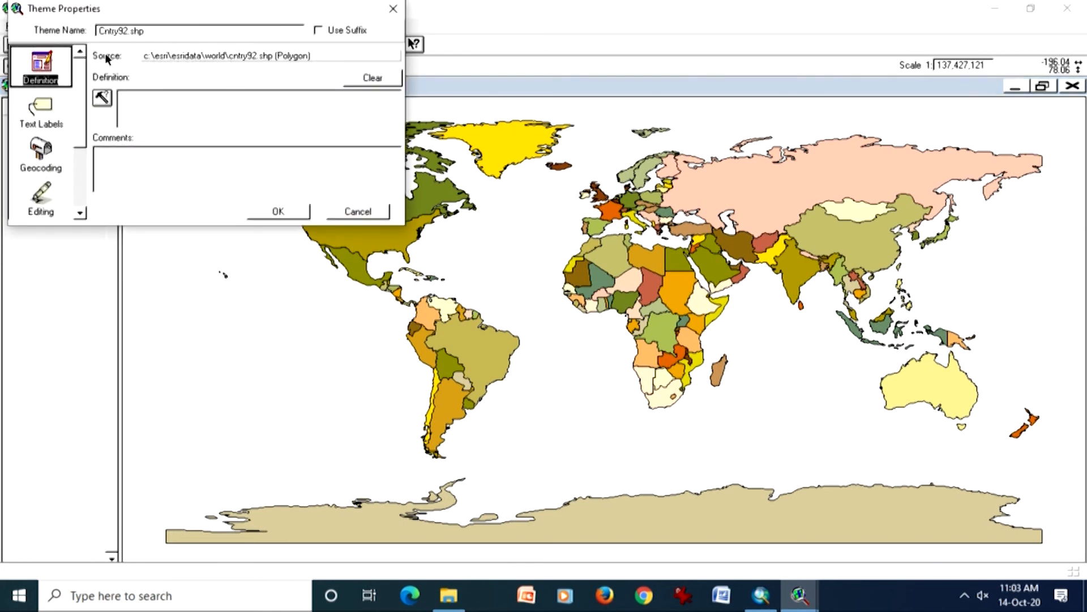
left_click(350, 213)
Step: Open the properties of View1 and set its distance units to kilometers
left_click(64, 27)
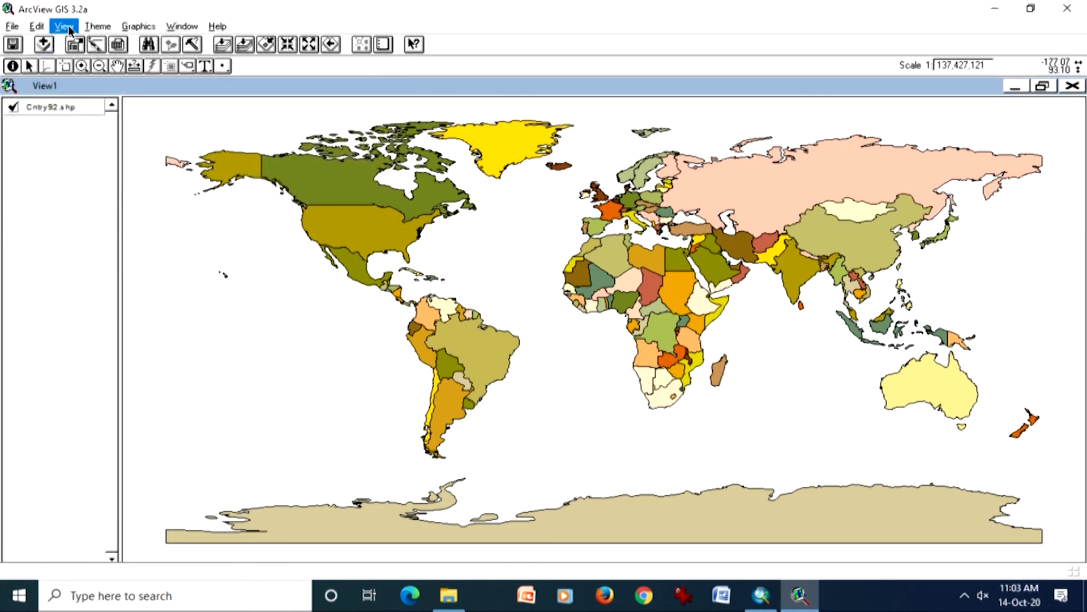
left_click(71, 43)
left_click_drag(209, 15, 438, 160)
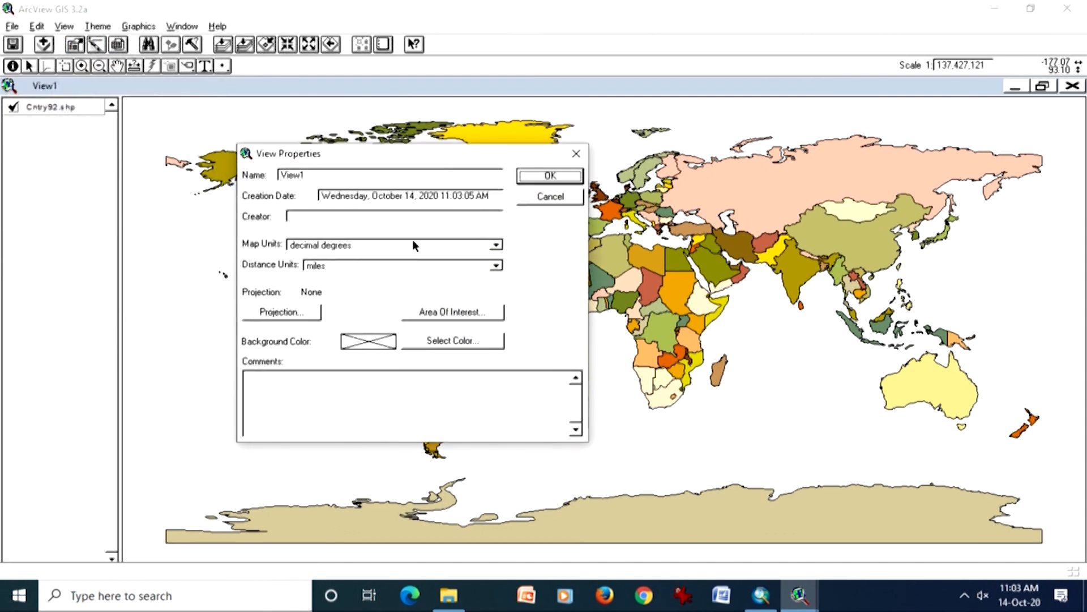
left_click(340, 262)
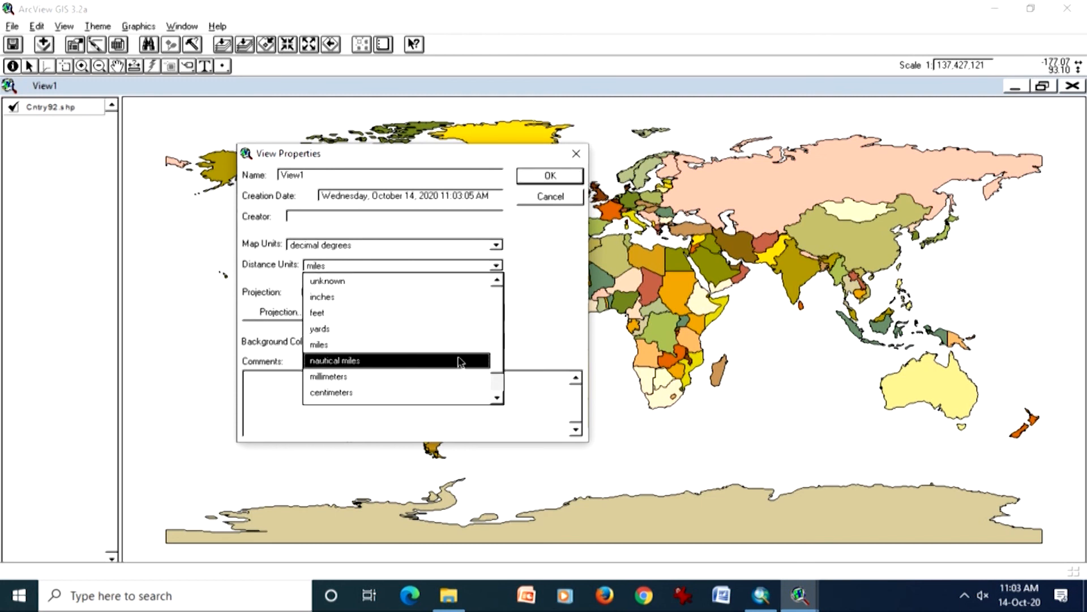
scroll(494, 379, "down", 1)
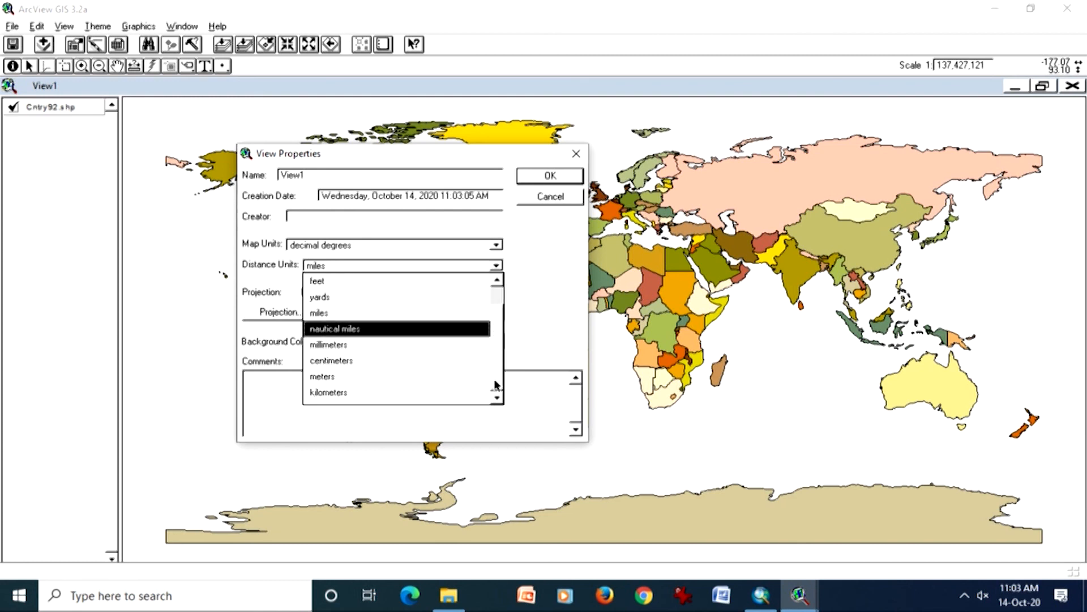
left_click(344, 391)
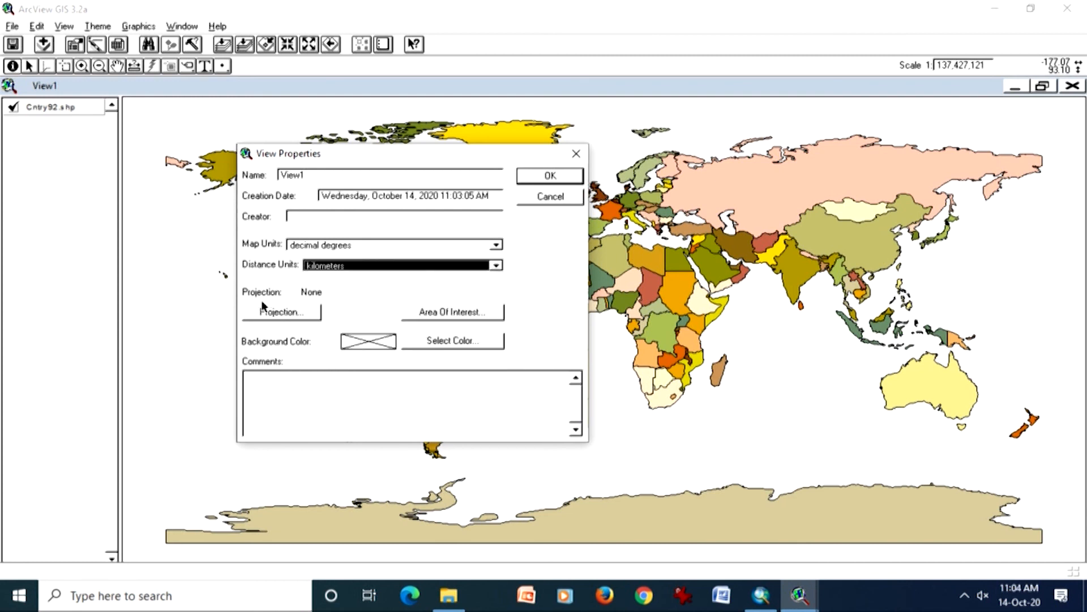
Step: Open the view's projection settings and choose a custom Lambert Conformal Conic projection
left_click(289, 313)
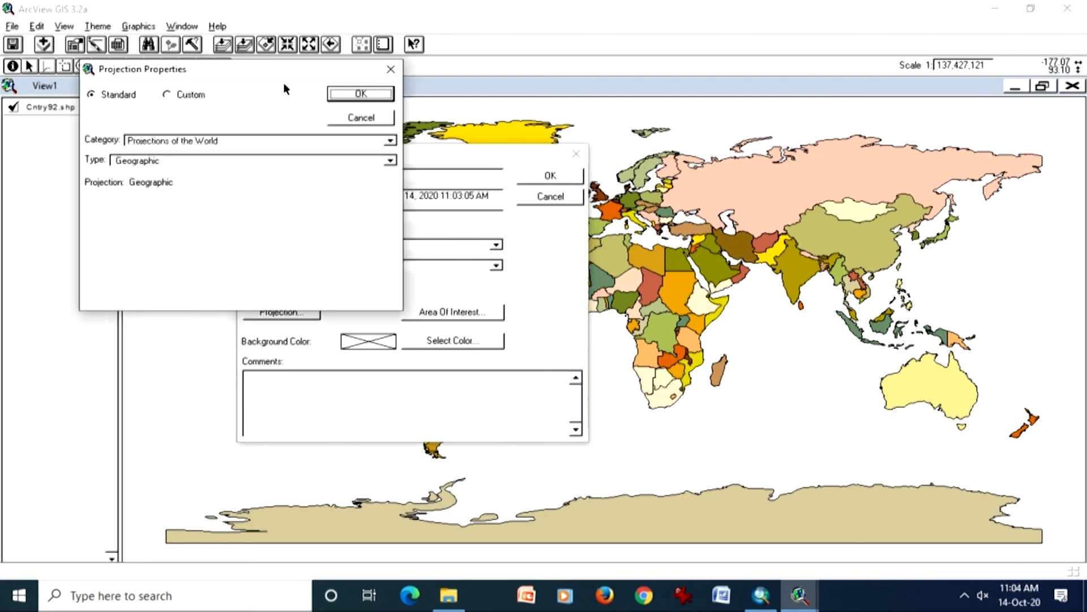
left_click_drag(284, 78, 566, 224)
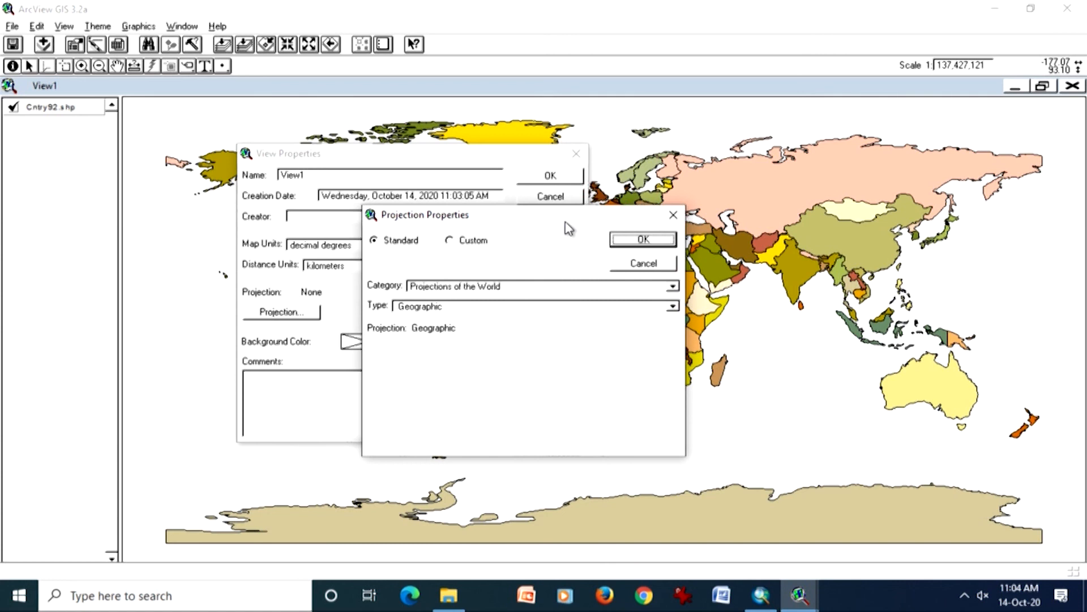
left_click(469, 241)
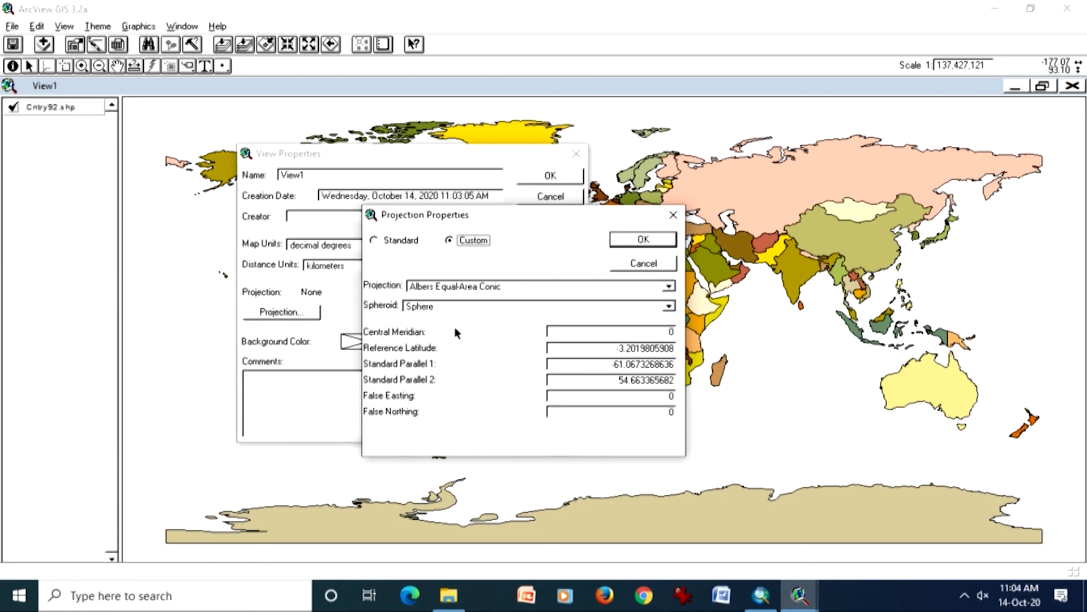
left_click(474, 288)
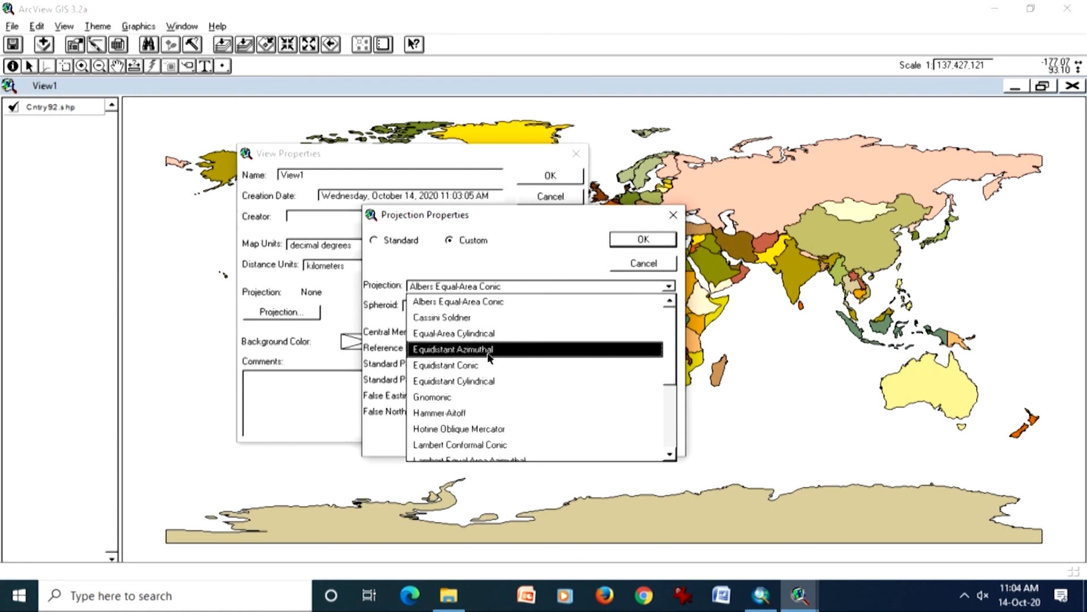
left_click(496, 445)
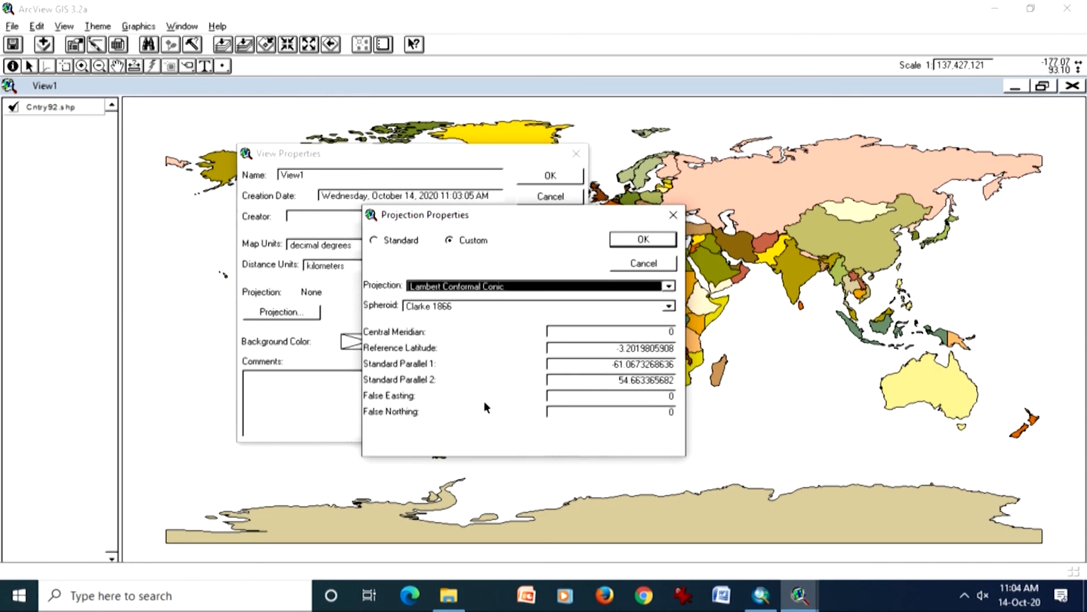
Step: Set the projection's spheroid to Everest and apply the projection and view properties to the map
left_click(480, 306)
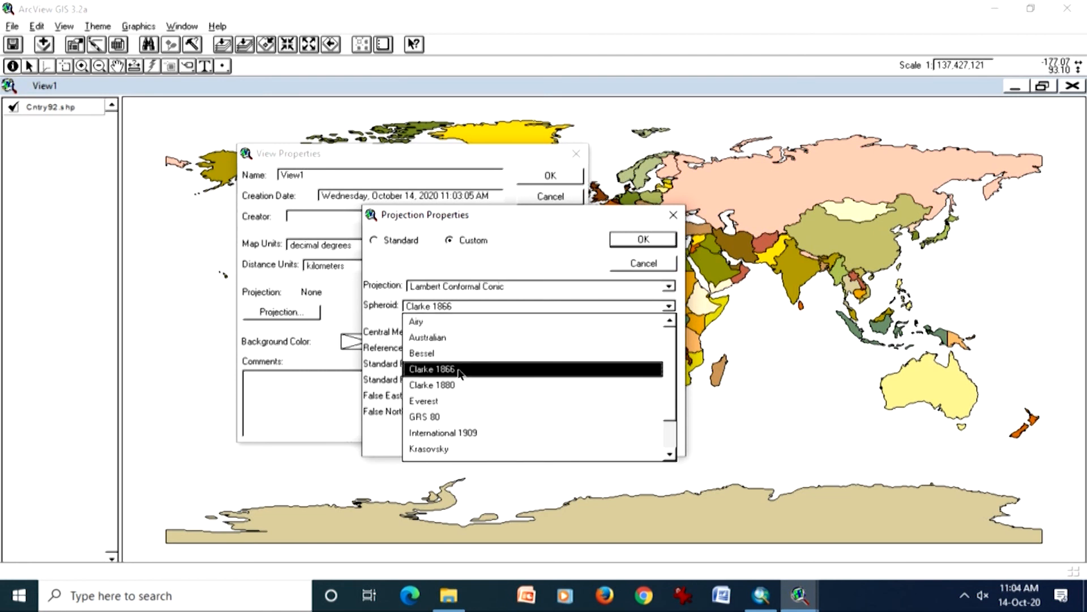
left_click(451, 400)
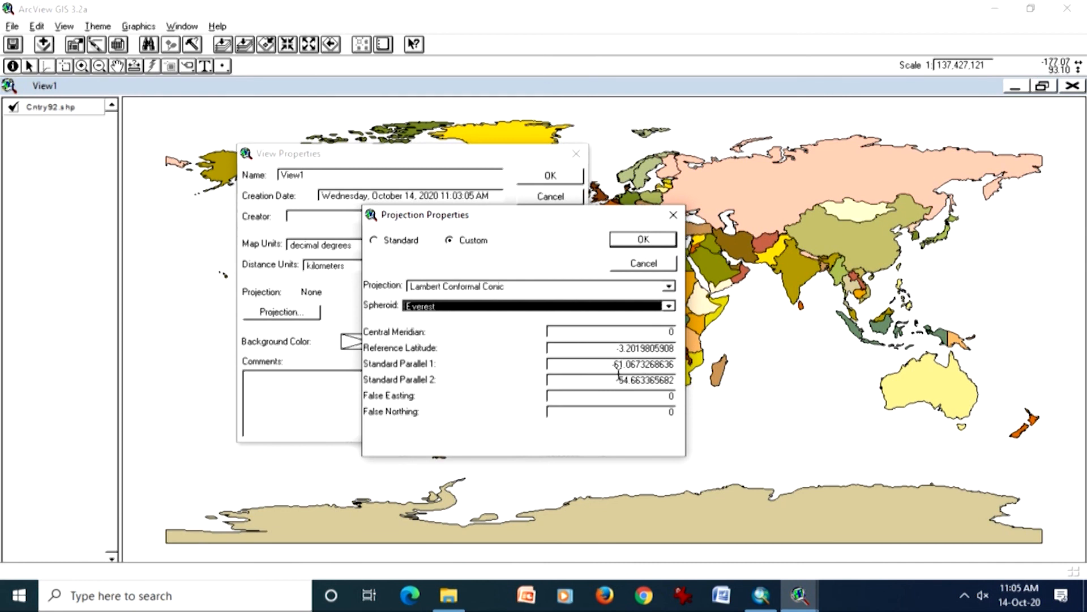
left_click(634, 241)
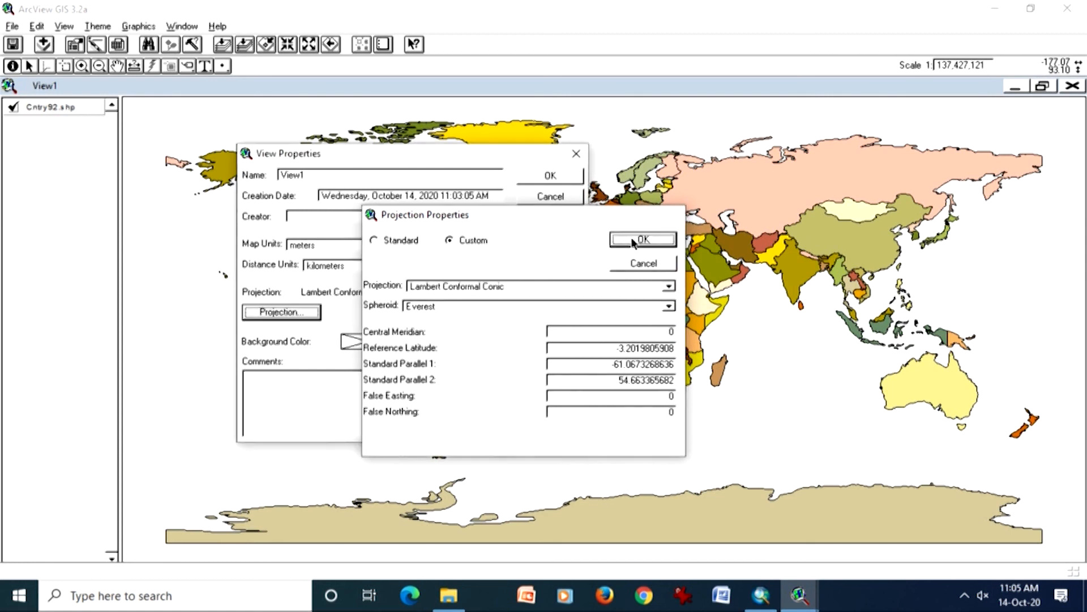
left_click(545, 175)
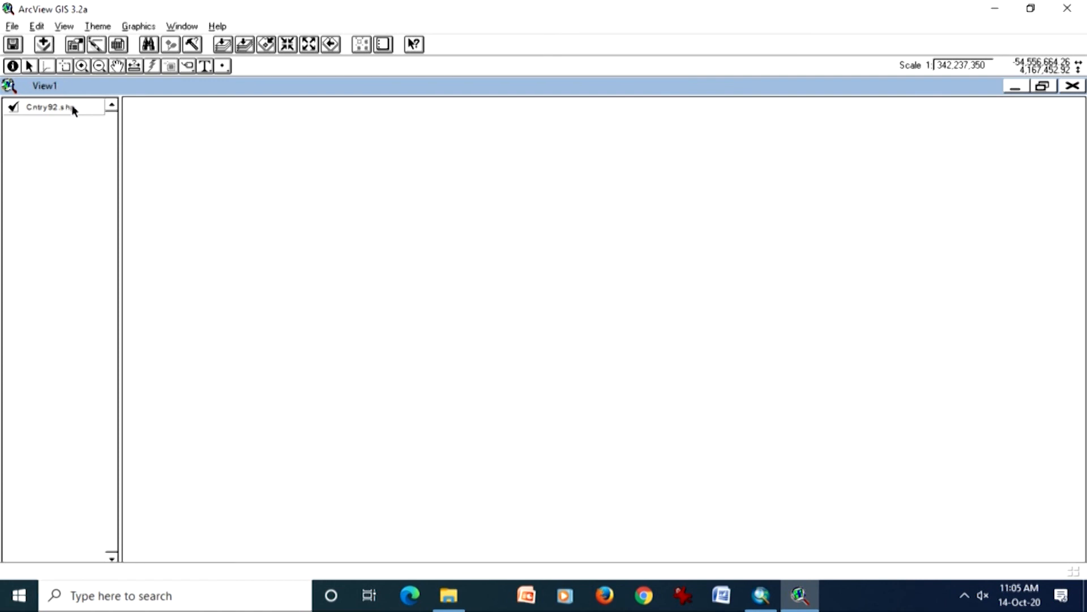
Step: Switch View1's projection to the standard Geographic type under Projections of the World and apply it to the map
left_click(63, 26)
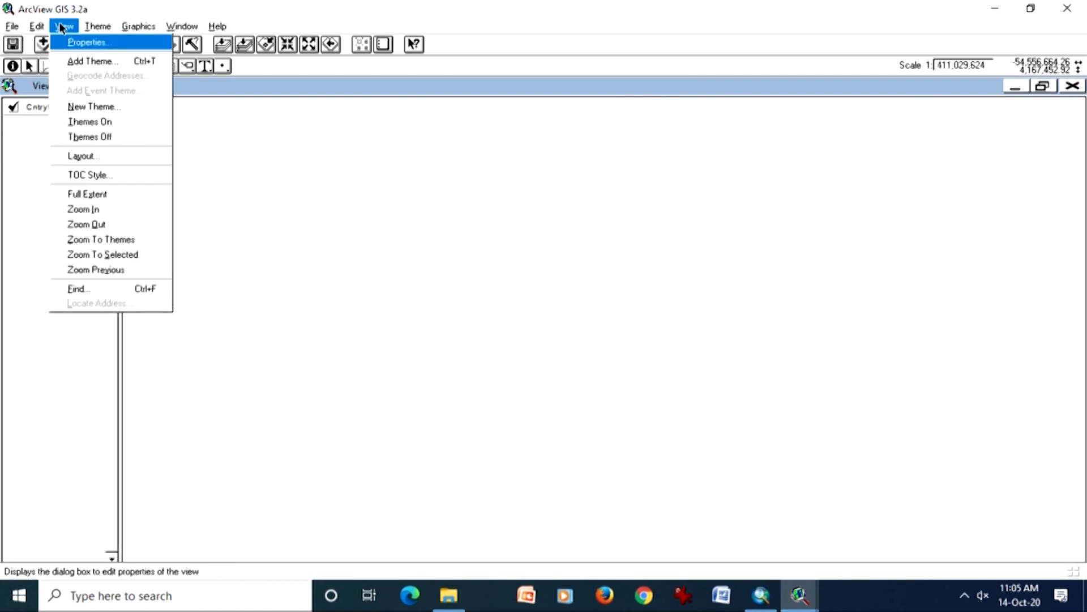
left_click(68, 40)
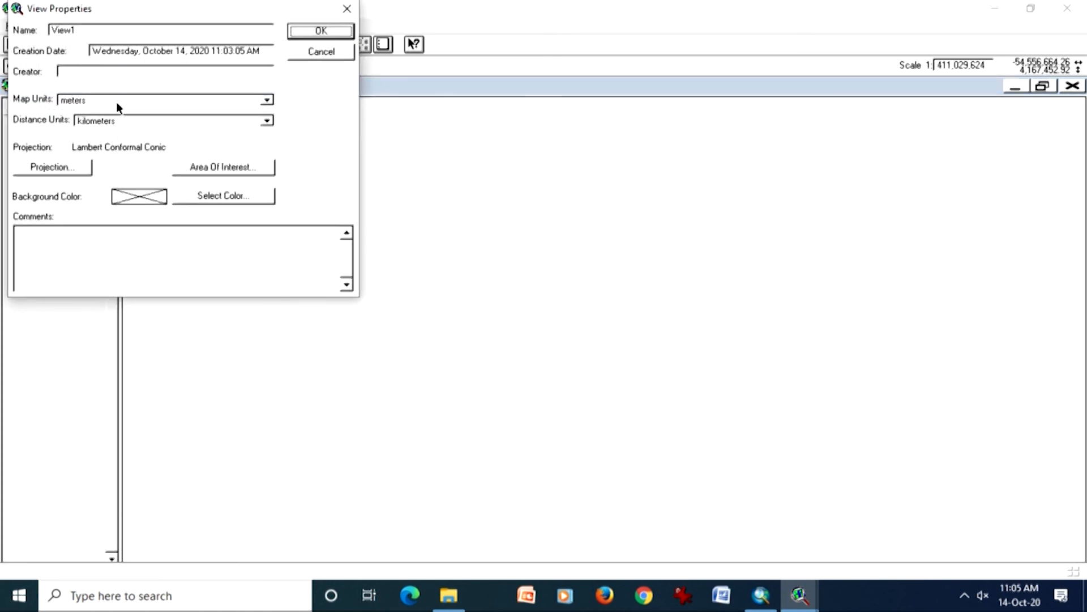
left_click(78, 166)
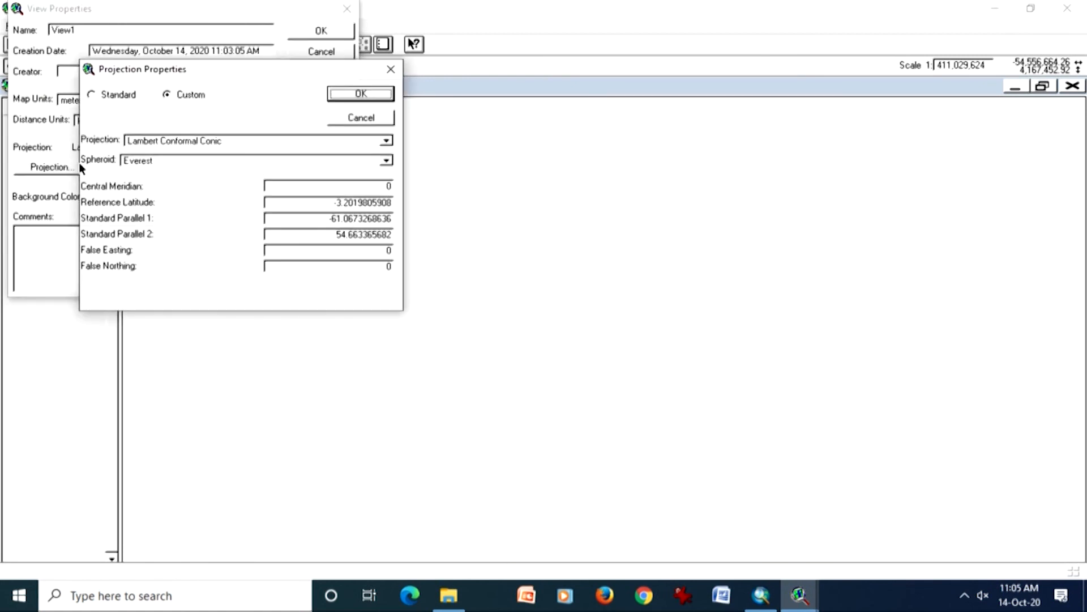
left_click(111, 94)
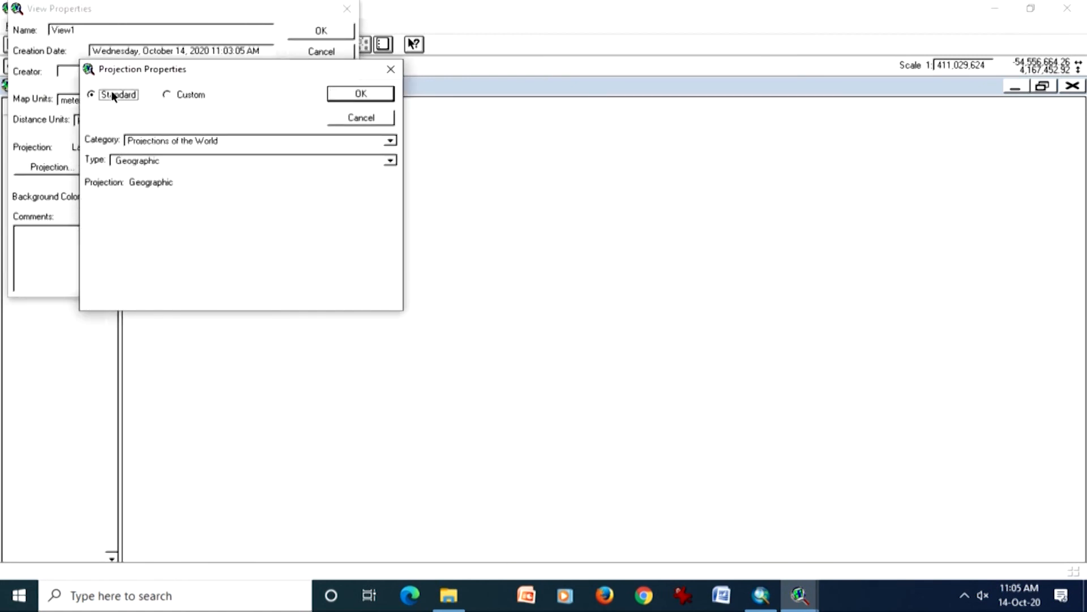
left_click(335, 95)
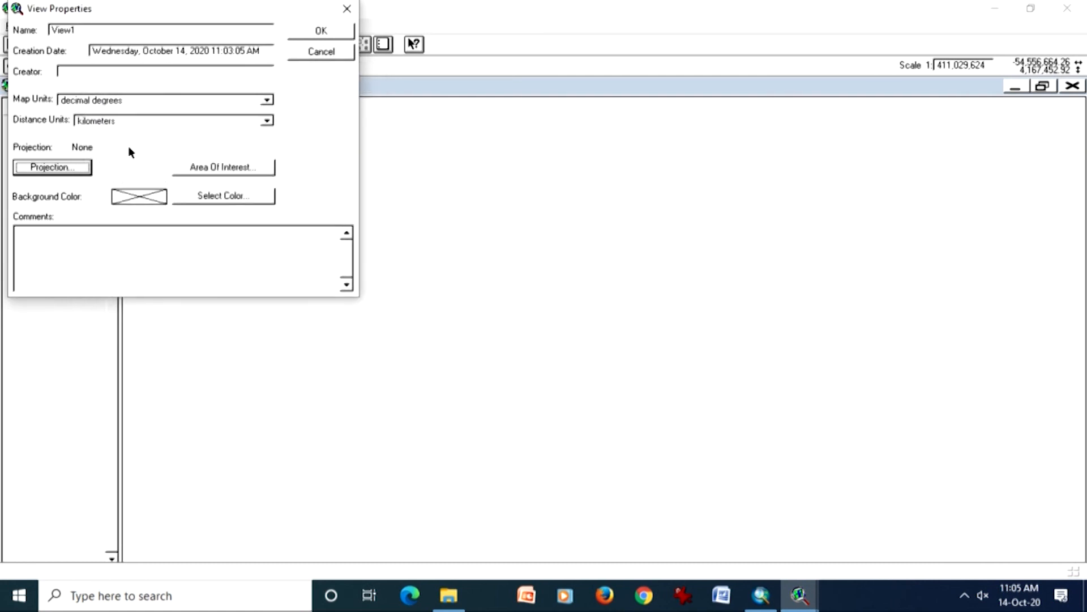
left_click(309, 34)
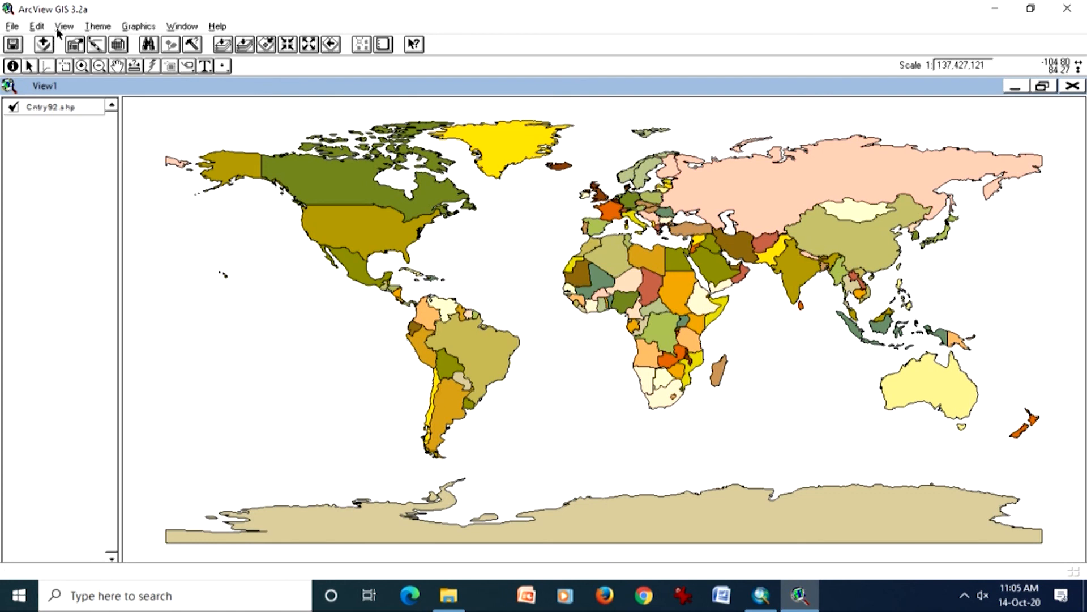
Step: Reopen View1's projection settings and select the standard Mercator projection of the world
left_click(75, 28)
left_click(86, 43)
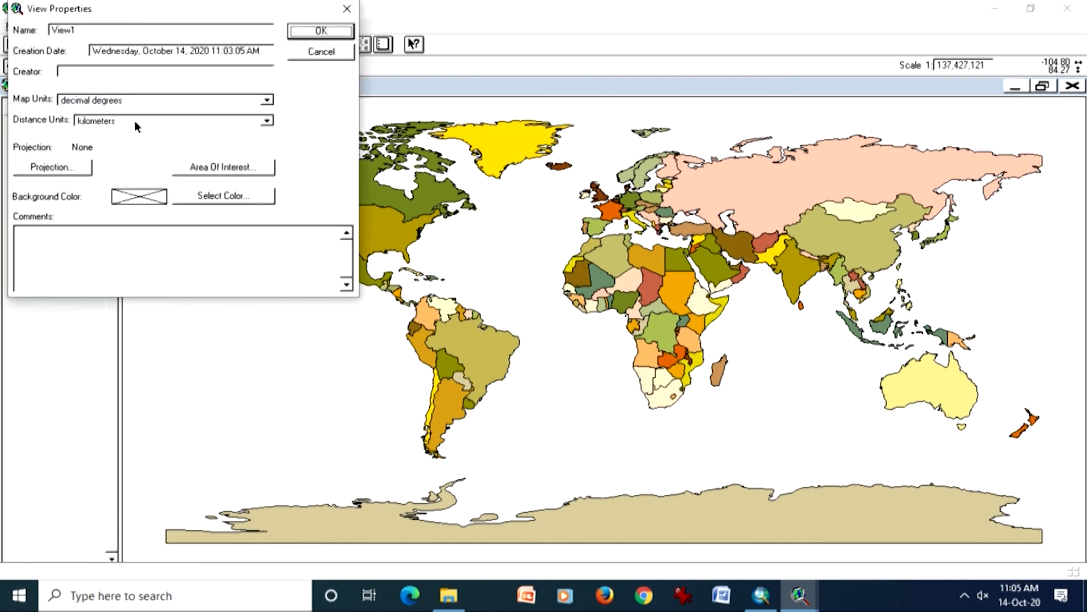
left_click_drag(140, 12, 290, 177)
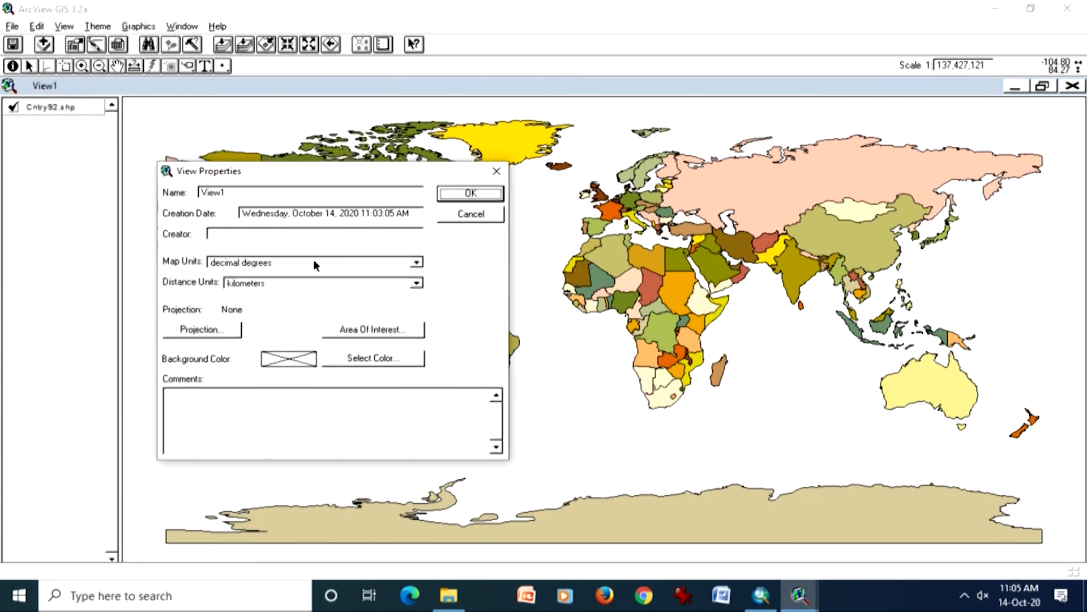
left_click(204, 331)
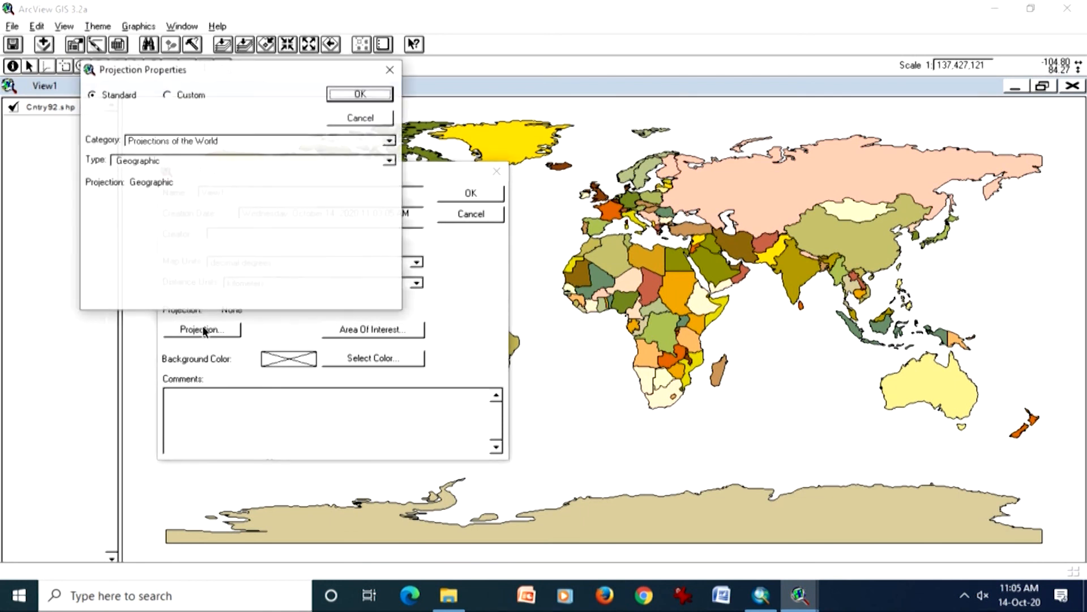
left_click(218, 162)
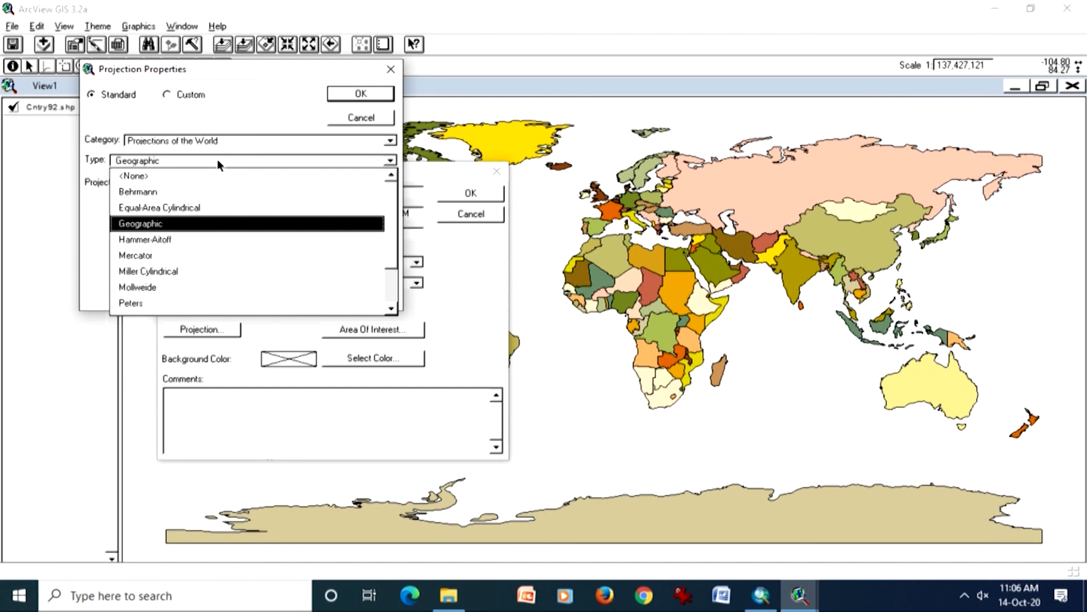
left_click(179, 260)
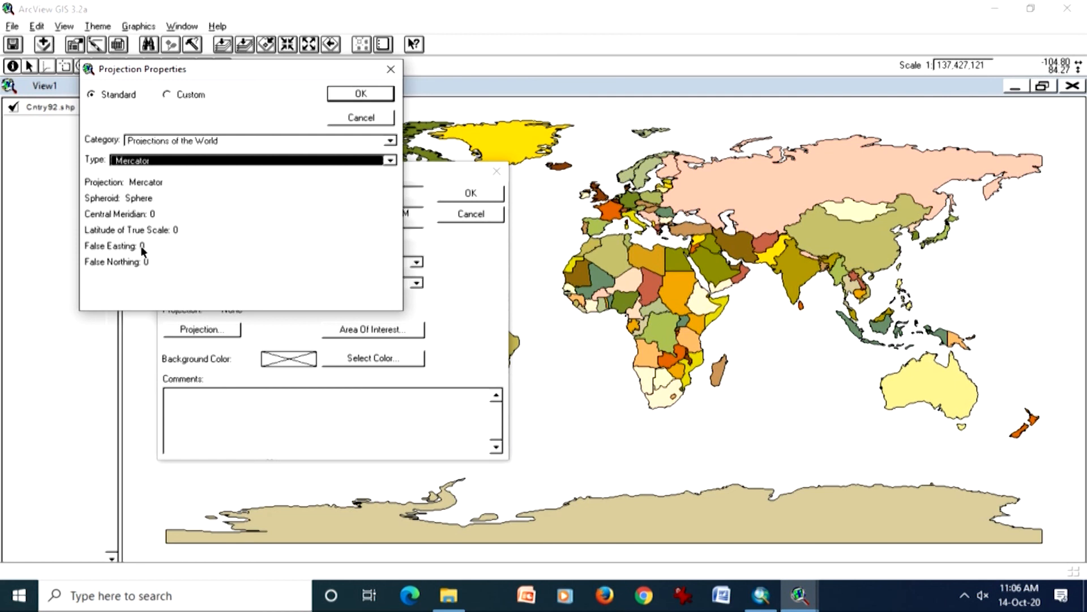
Step: Change the standard projection to Zone 44 in the UTM - 1983 category and apply the projection and view properties
left_click(253, 140)
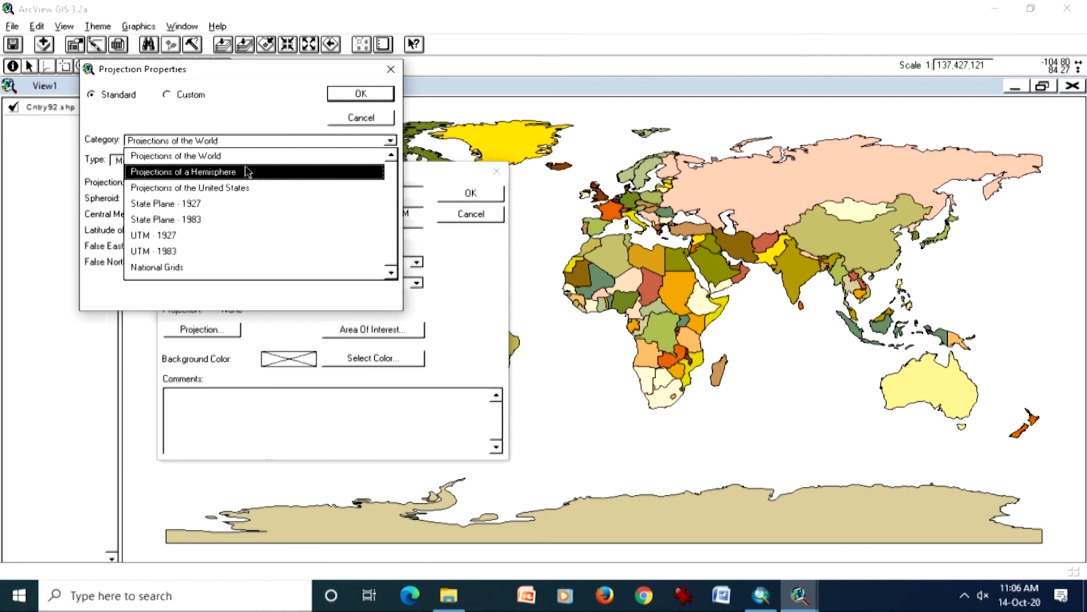
left_click(193, 252)
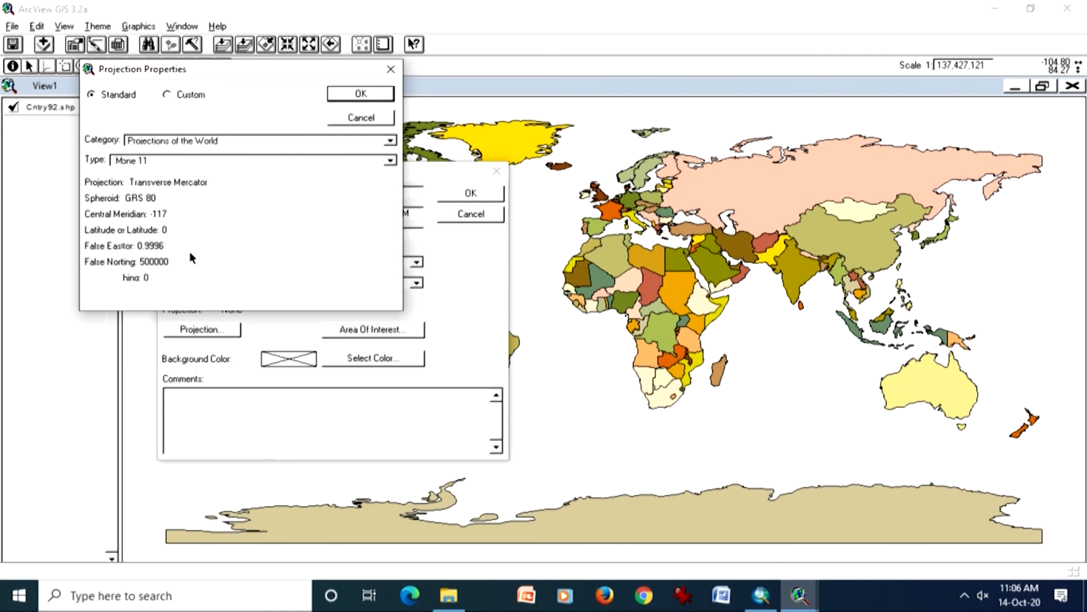
left_click(390, 160)
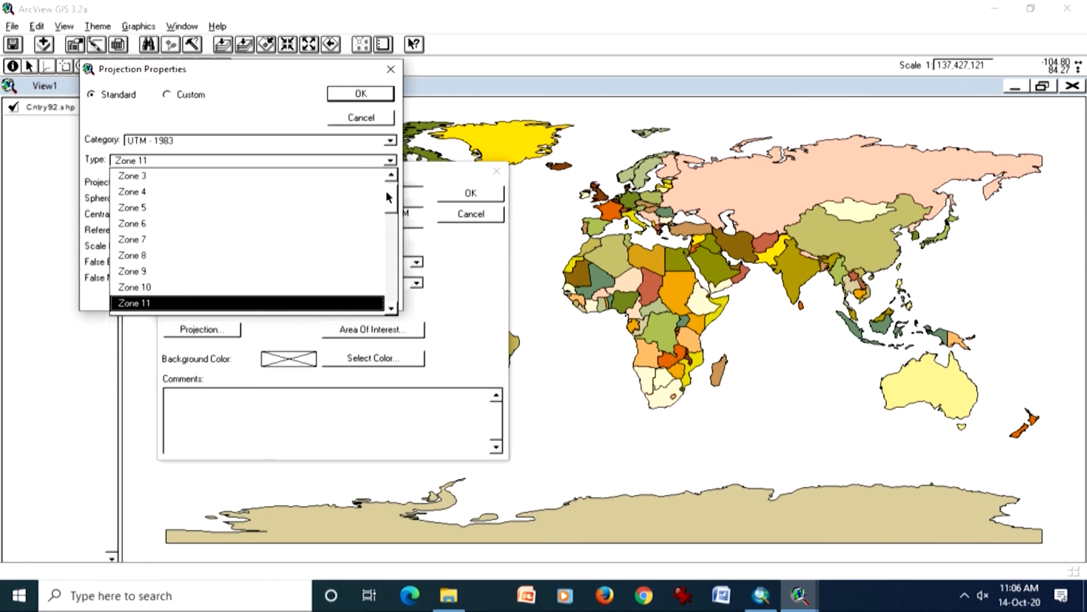
left_click_drag(395, 206, 395, 250)
left_click(187, 256)
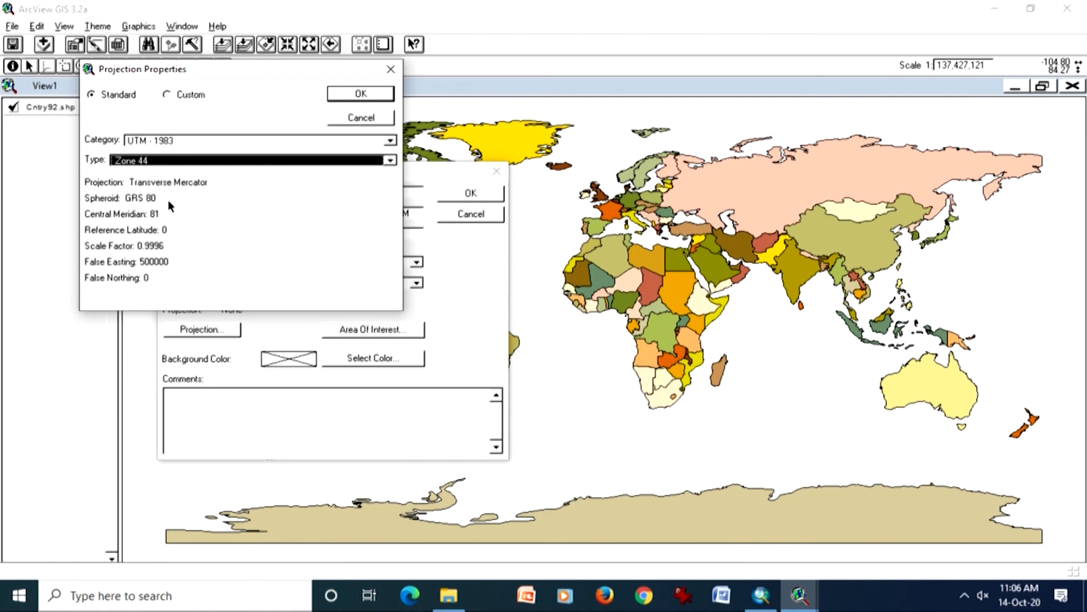
left_click(344, 97)
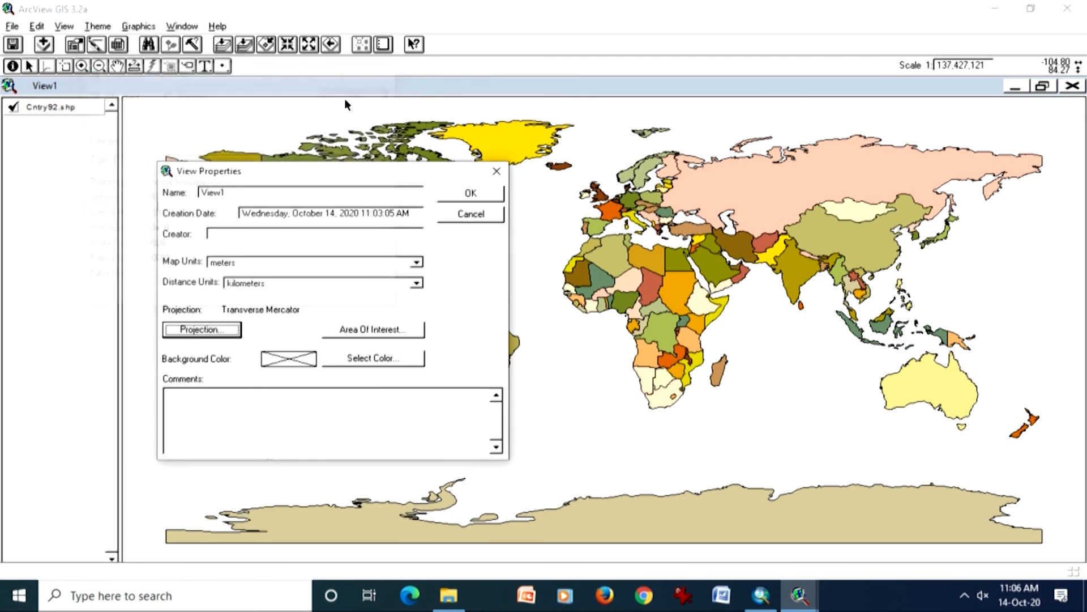
left_click(451, 193)
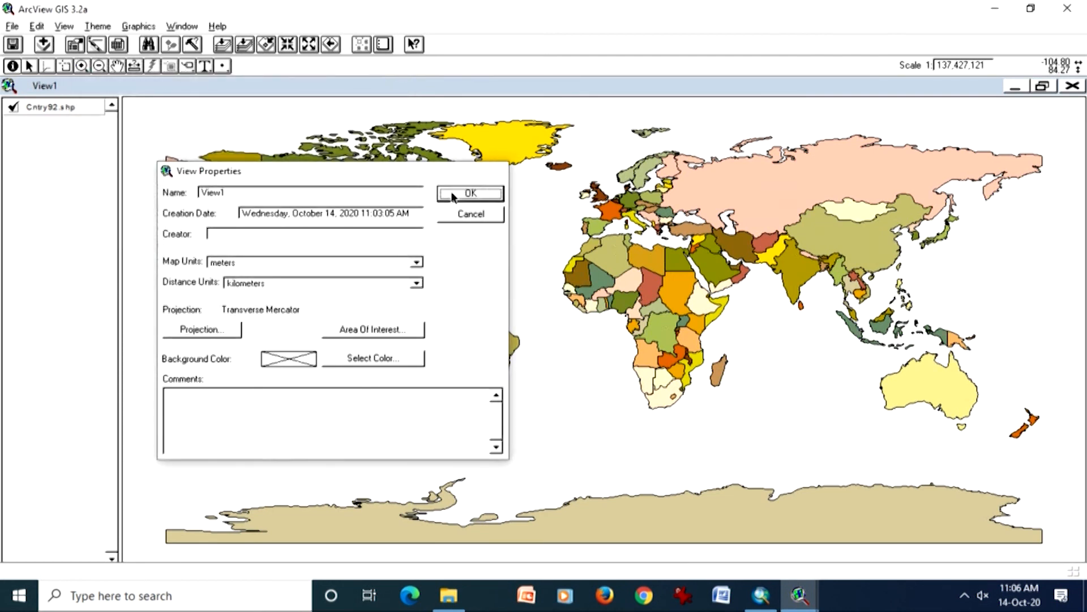